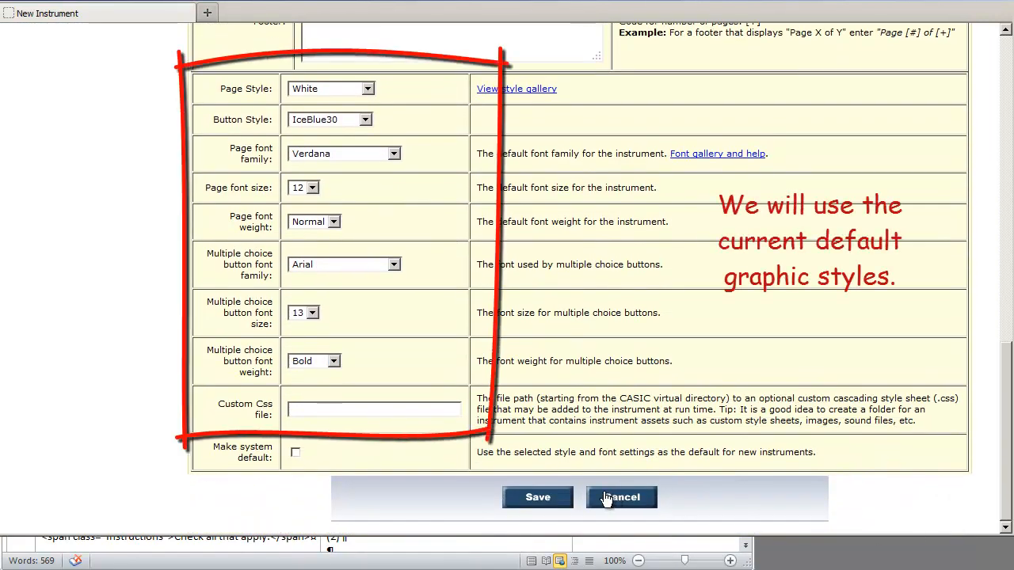
# Save the new instrument with its default graphic styles and start a new question for it.
pyautogui.click(538, 497)
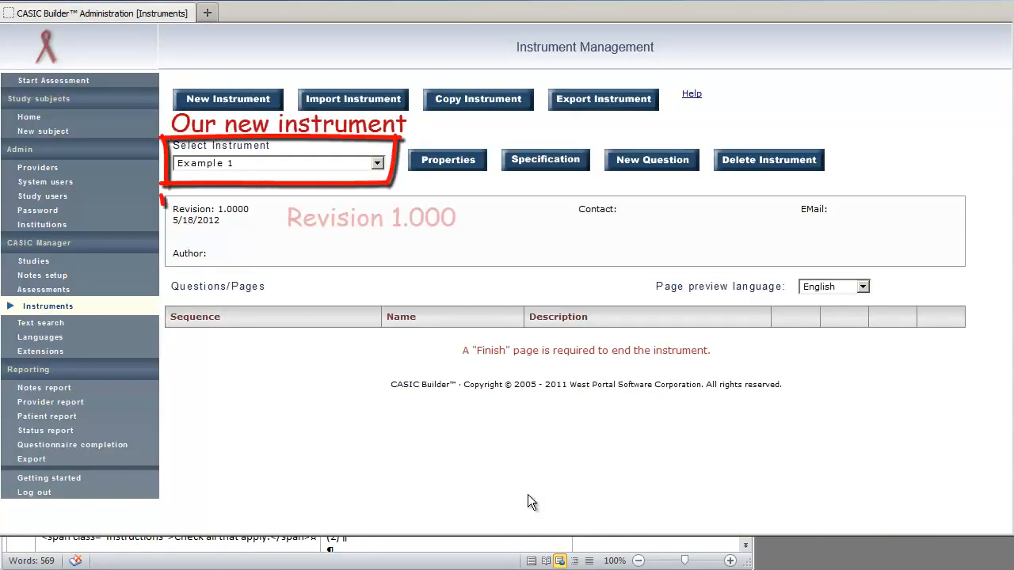
pyautogui.click(630, 172)
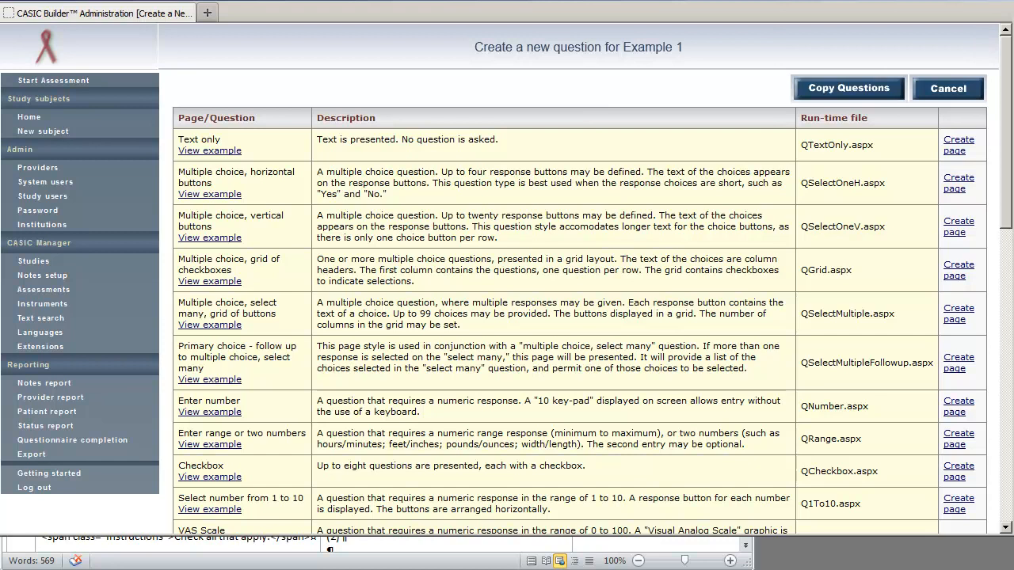
# Switch to the Word questionnaire and copy the question text "What is the child's name?".
pyautogui.hotkey('alt', 'Tab')
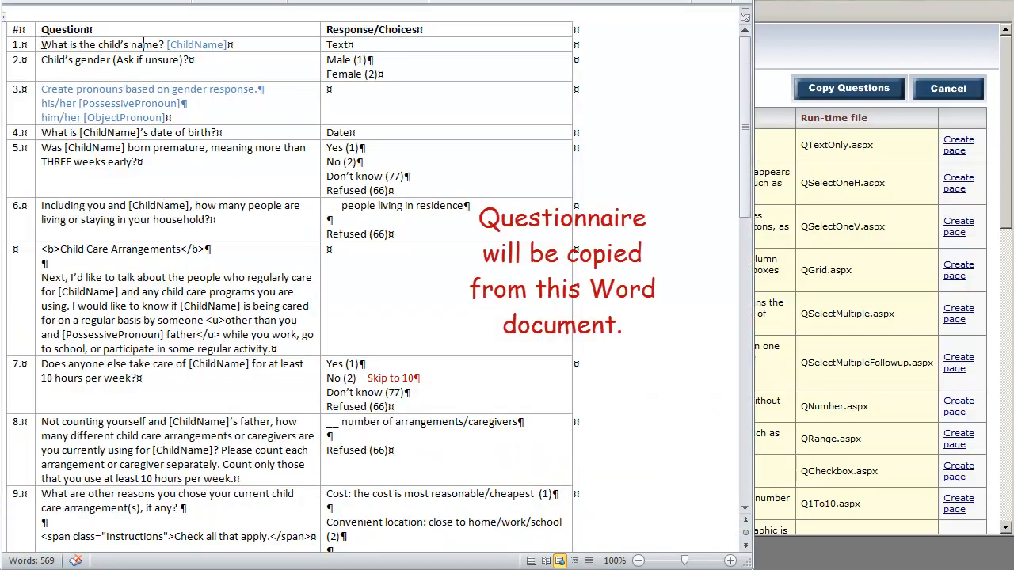
pyautogui.moveTo(42, 44); pyautogui.dragTo(162, 47)
pyautogui.hotkey('ctrl', 'c')
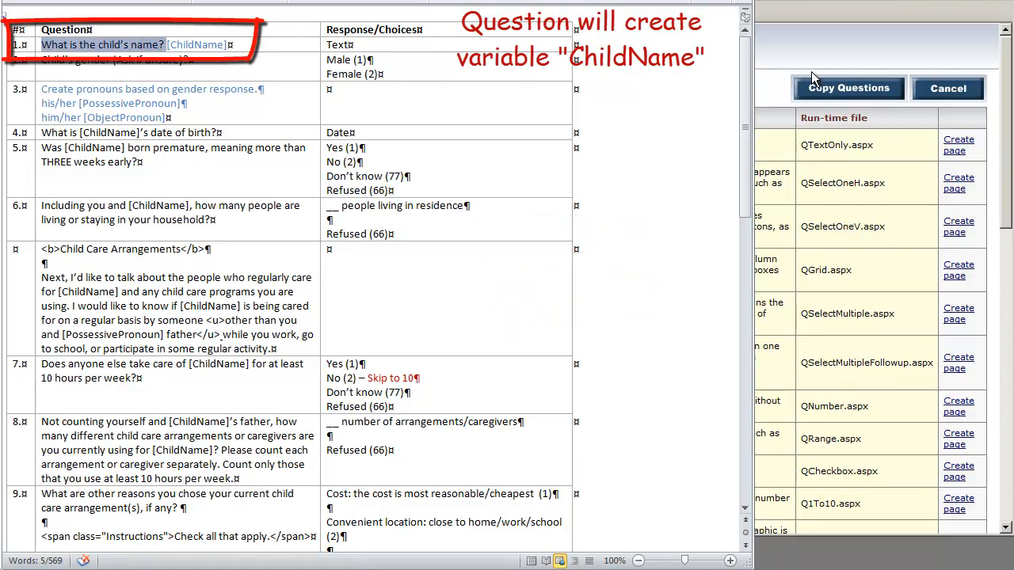
# Switch back to CASIC Builder and create a Text Entry page for the Example 1 instrument.
pyautogui.click(818, 47)
pyautogui.moveTo(1007, 197); pyautogui.dragTo(1008, 248)
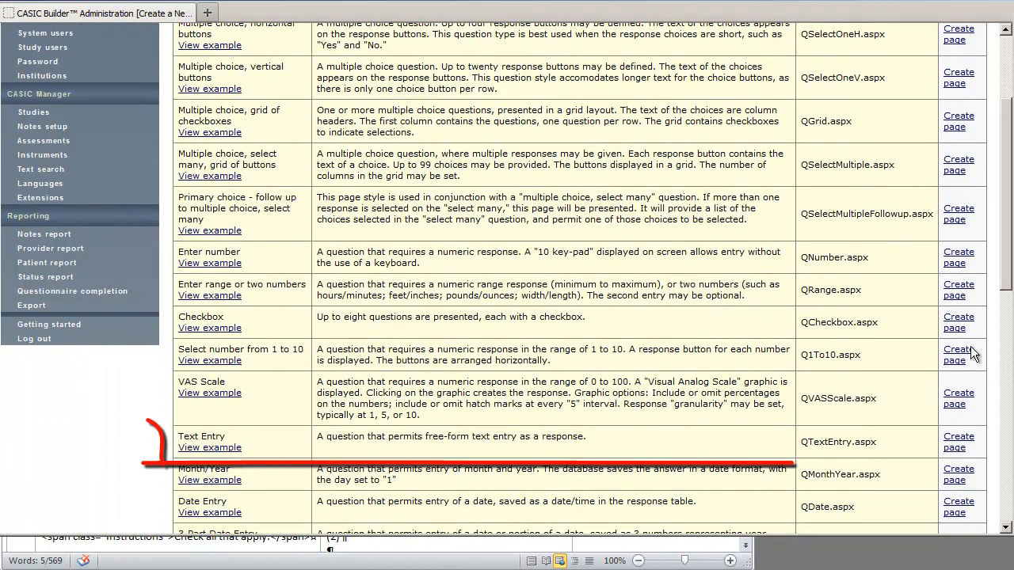
pyautogui.click(953, 437)
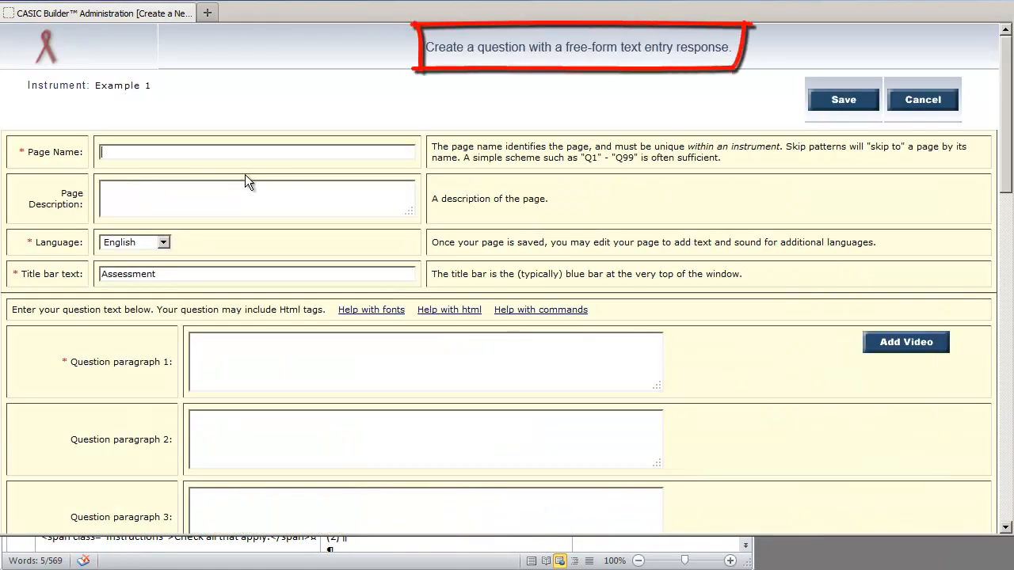
# Name the page Q1 and use "What is the child's name?" as both page description and question paragraph 1.
pyautogui.click(223, 202)
pyautogui.hotkey('ctrl', 'v')
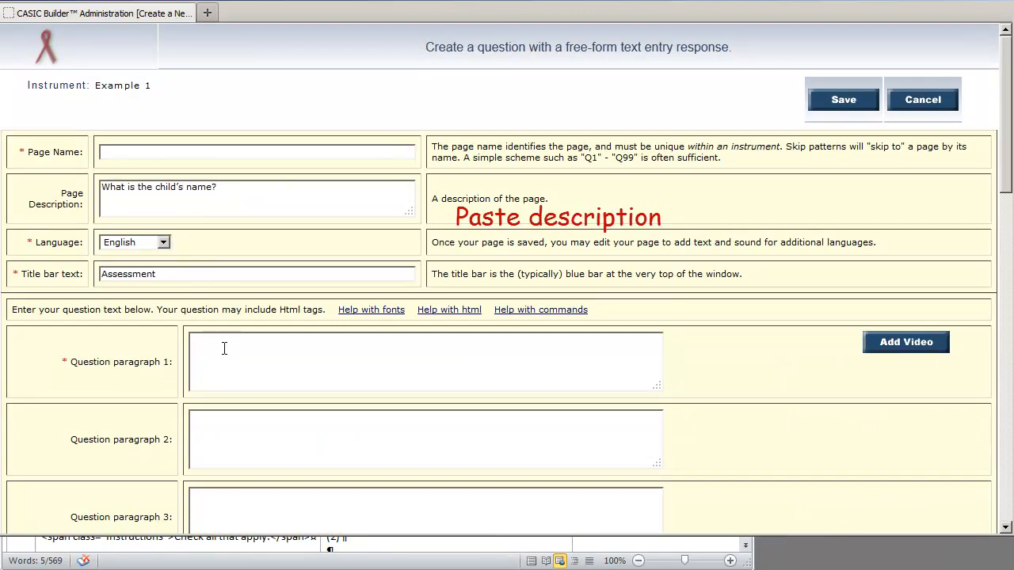
pyautogui.hotkey('ctrl', 'v')
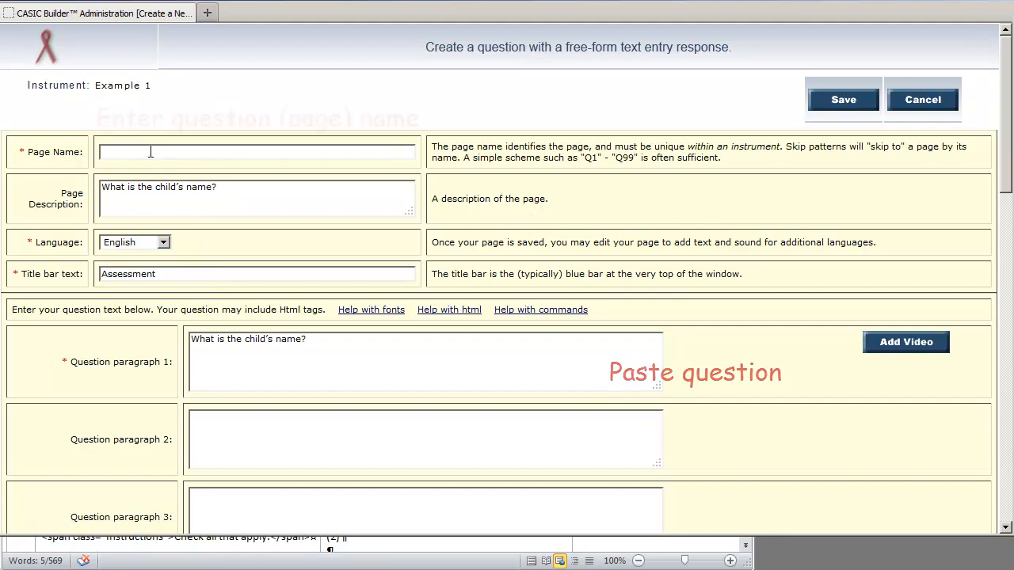
pyautogui.write('Q1')
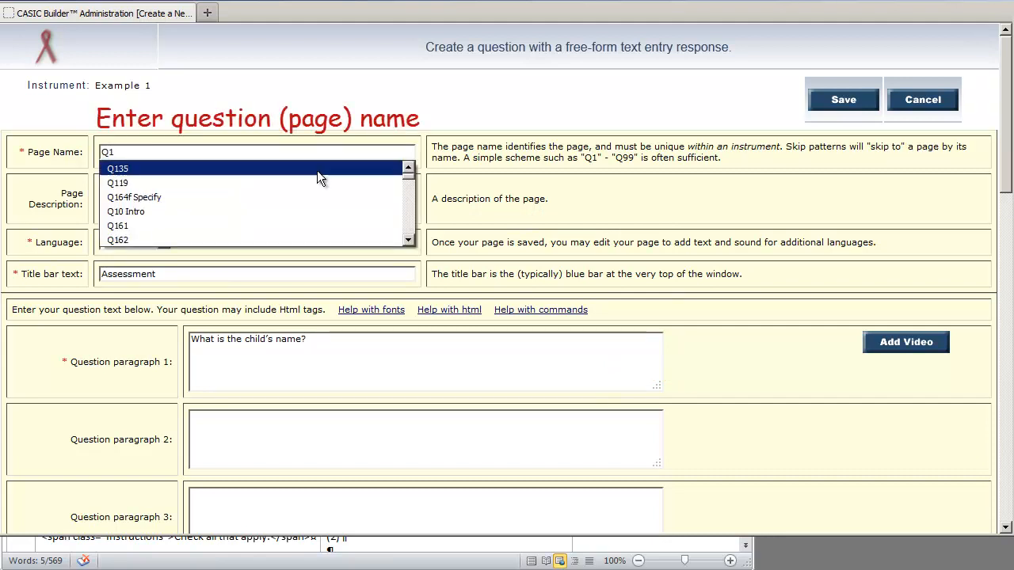
pyautogui.click(328, 195)
pyautogui.hotkey('ctrl', 'v')
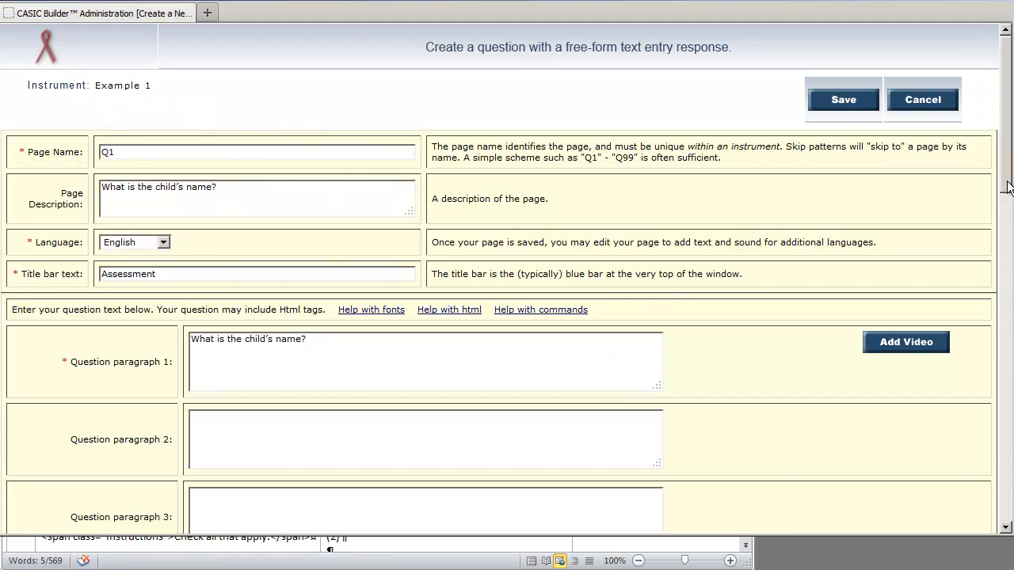
# Set the number of rows in the response text box to 1.
pyautogui.scroll(-8, 1009, 192)
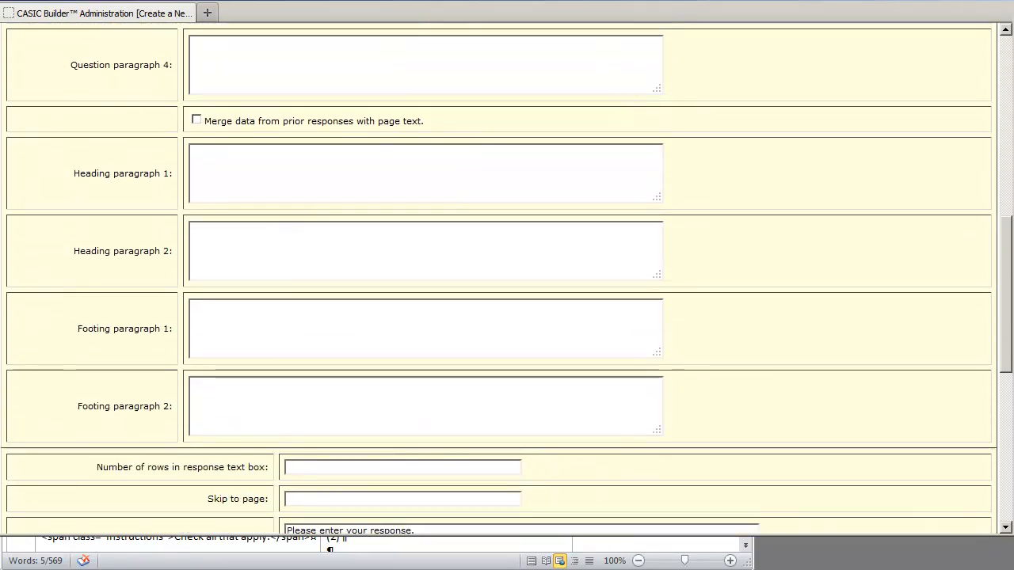
pyautogui.scroll(-1, 763, 357)
pyautogui.click(339, 327)
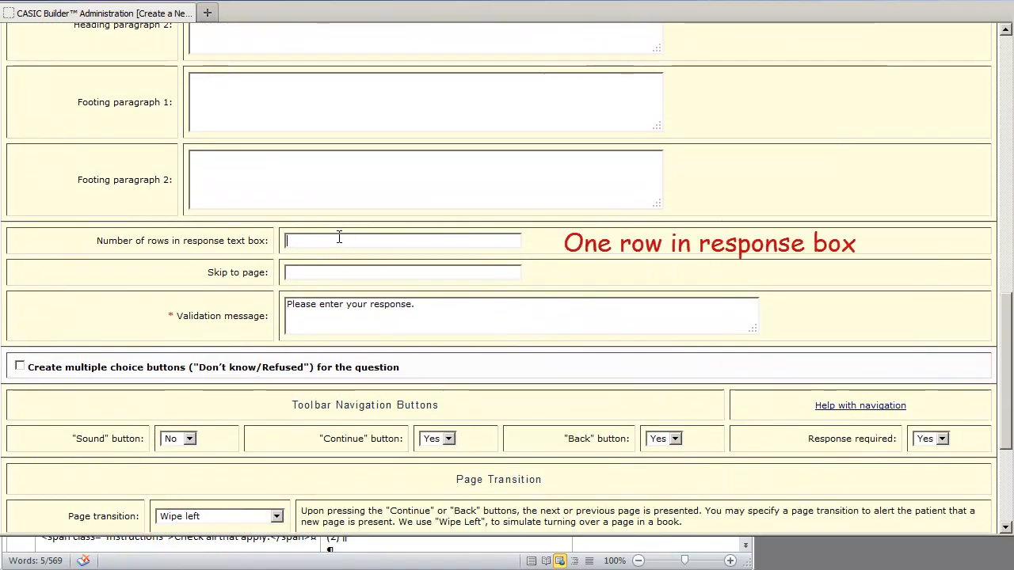
pyautogui.write('1')
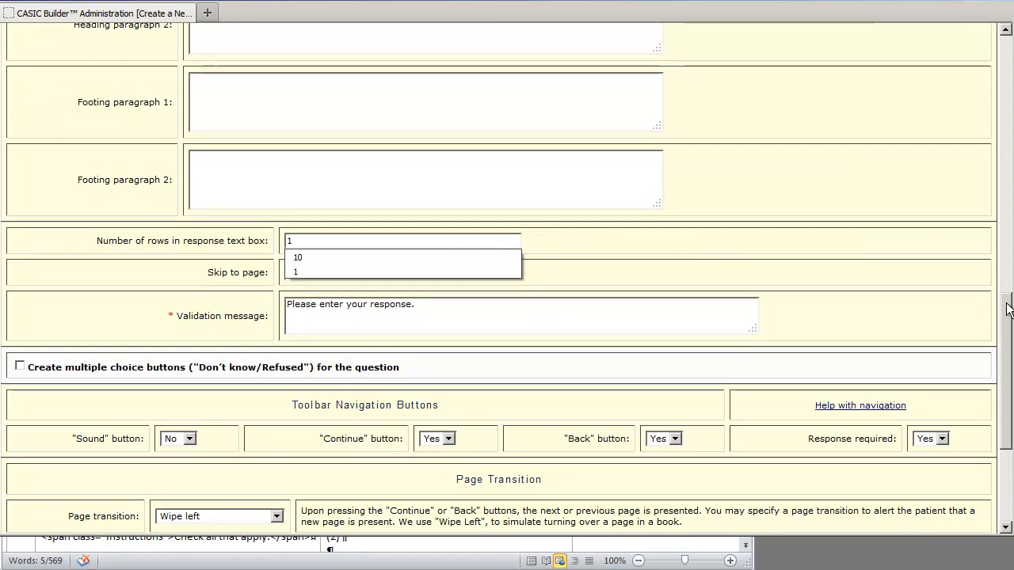
# Set the data column for the response to ChildName and save the question page.
pyautogui.scroll(-2, 937, 238)
pyautogui.scroll(-1, 507, 278)
pyautogui.click(219, 482)
pyautogui.write('C')
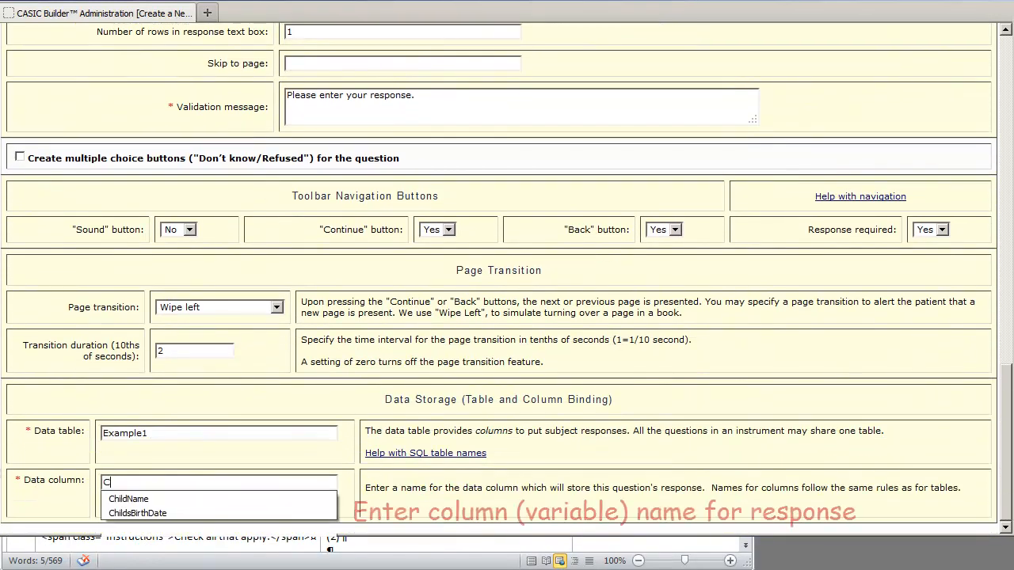
pyautogui.write('hildN')
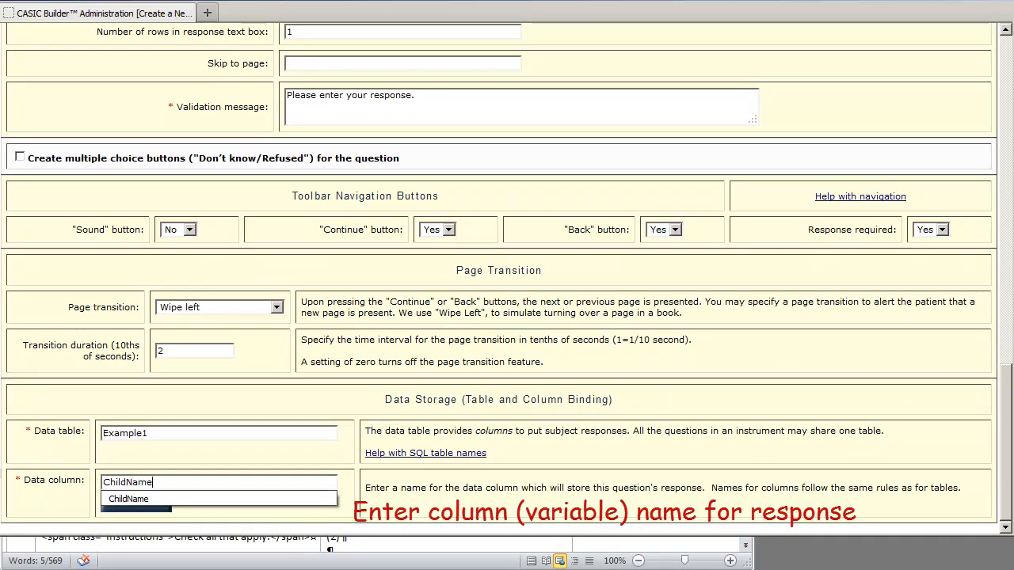
pyautogui.write('ame')
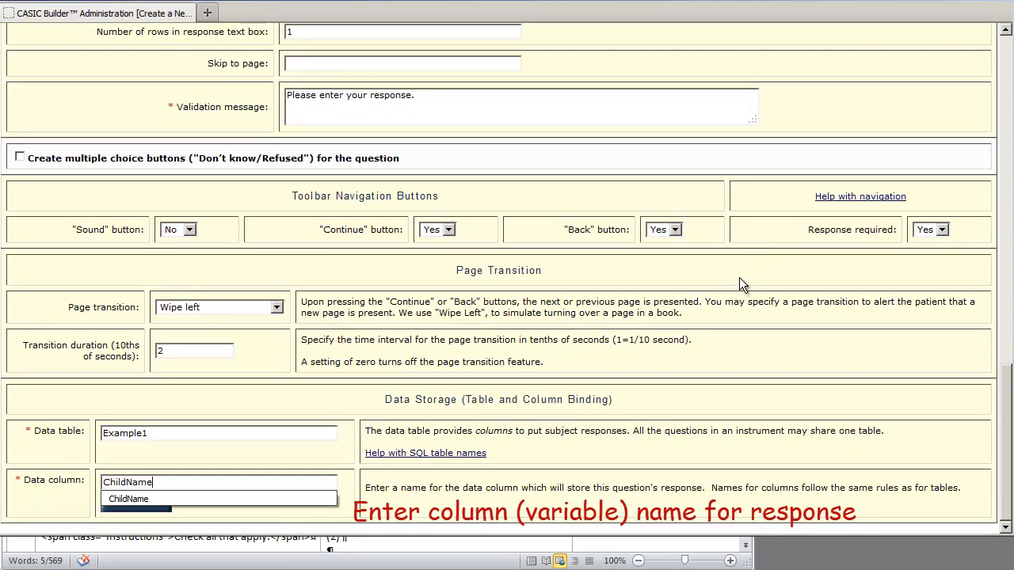
pyautogui.click(739, 278)
pyautogui.moveTo(1000, 393); pyautogui.dragTo(999, 63)
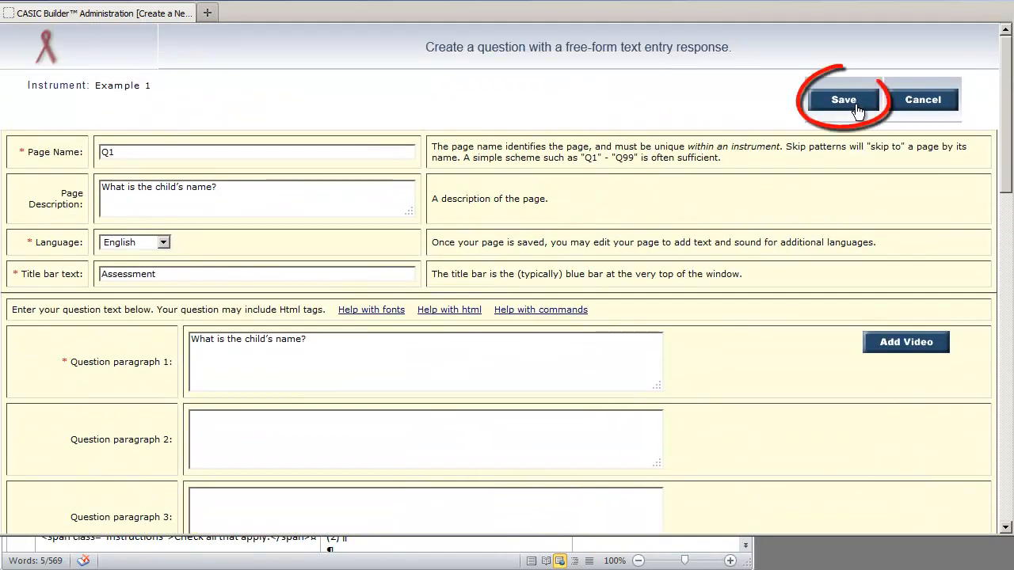
pyautogui.click(856, 104)
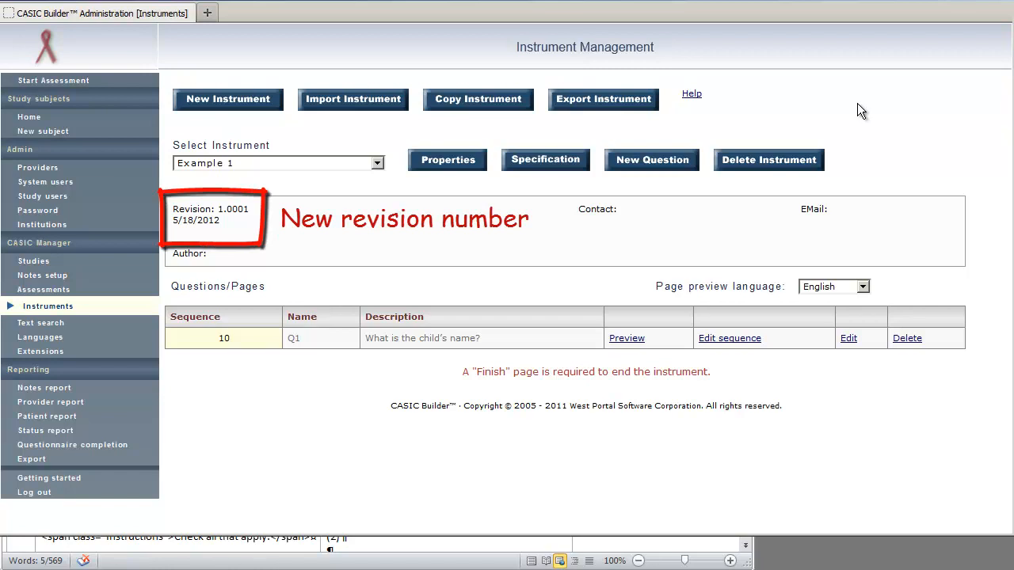
# Copy "Child's gender (Ask if unsure)?" from the Word questionnaire and create a multiple choice, horizontal buttons page in CASIC Builder.
pyautogui.click(618, 167)
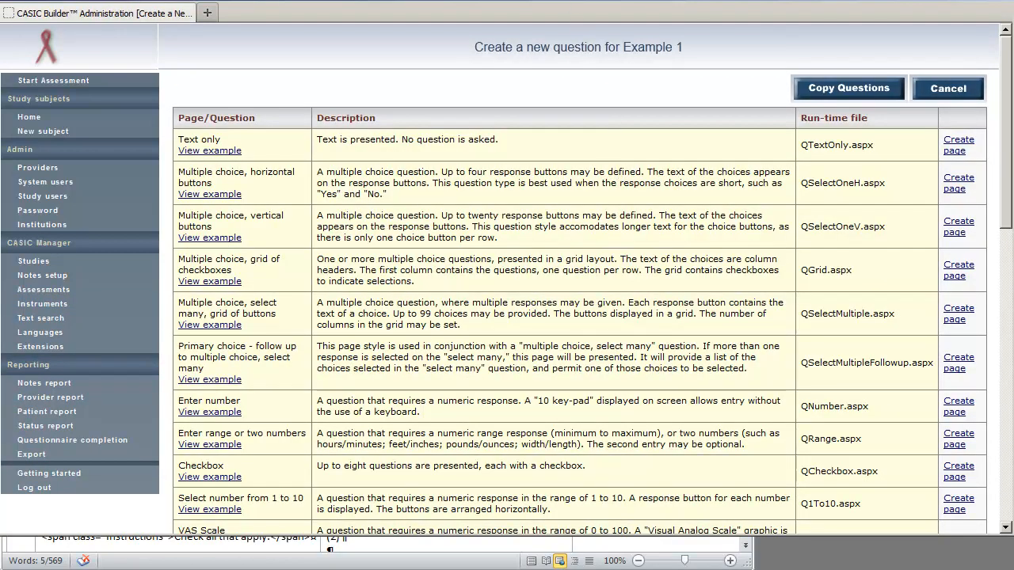
pyautogui.hotkey('alt', 'Tab')
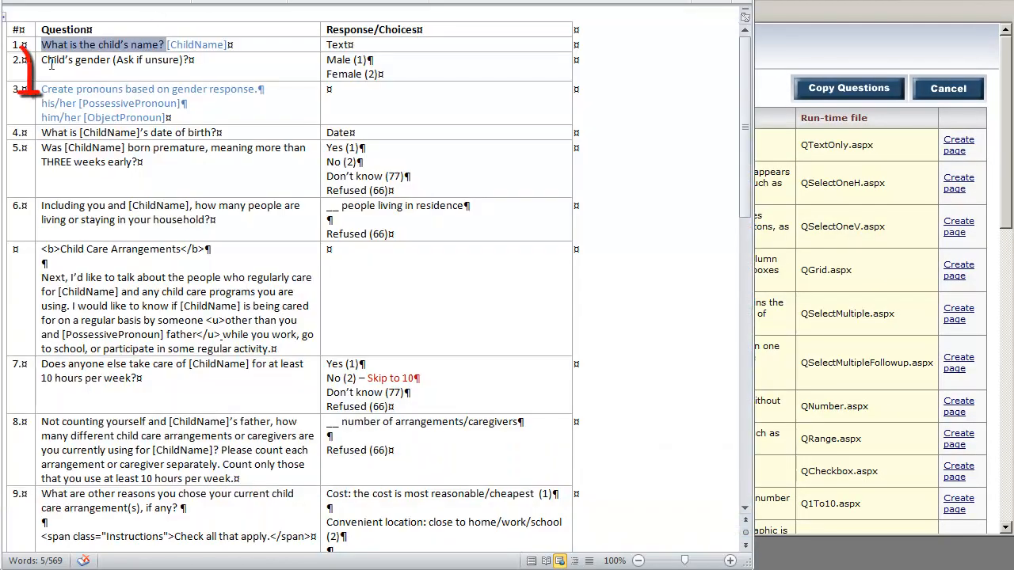
pyautogui.moveTo(42, 59); pyautogui.dragTo(152, 61)
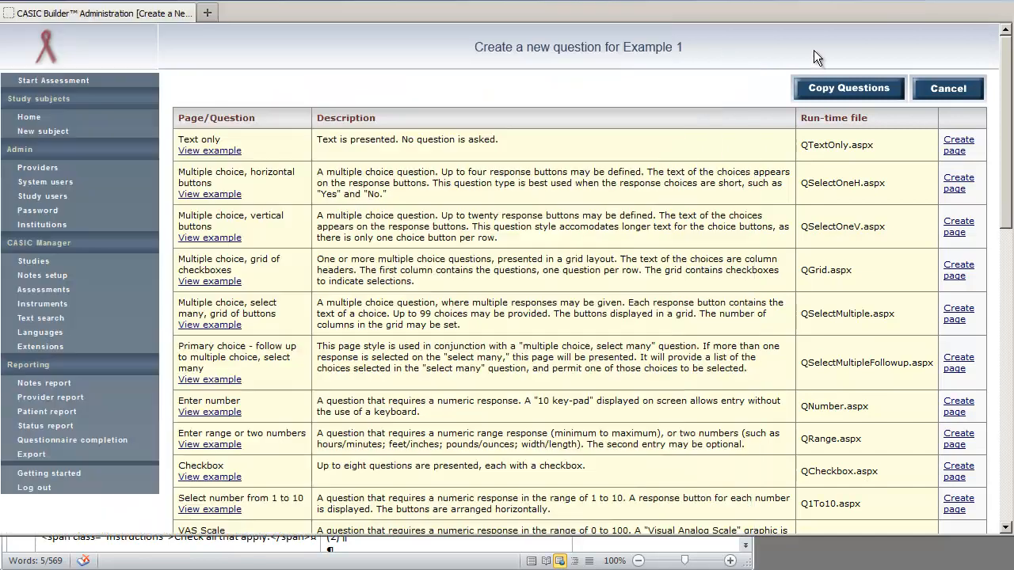
pyautogui.click(813, 51)
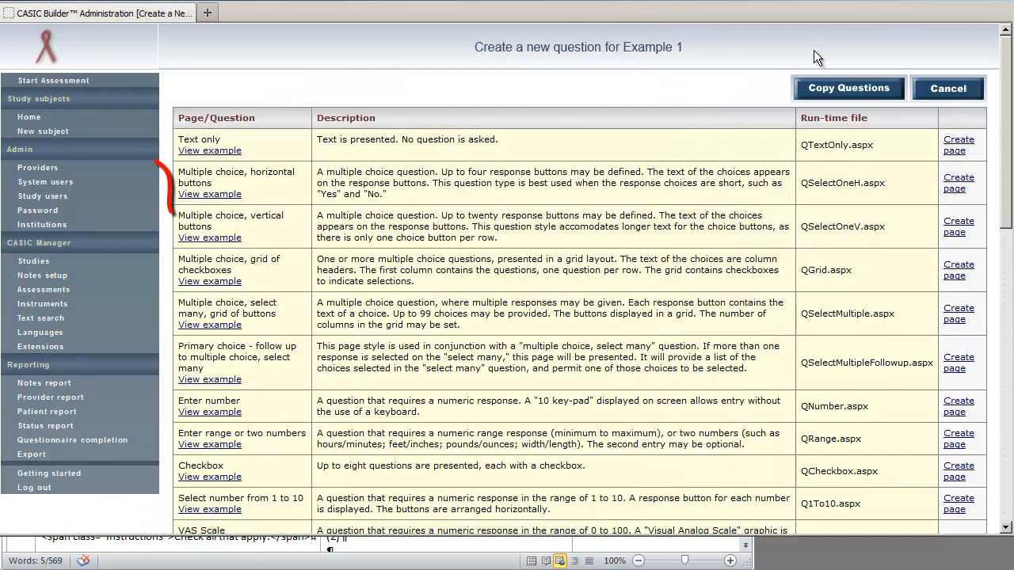
pyautogui.click(958, 183)
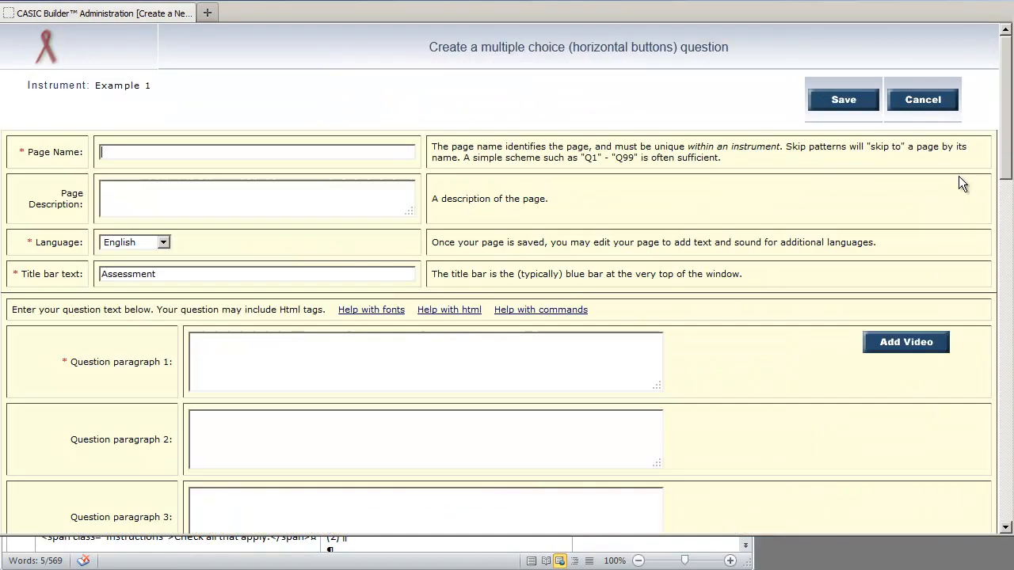
# Name the page Q2, with description "Child's gender" and question paragraph 1 "Child's gender (Ask if unsure)?".
pyautogui.click(184, 196)
pyautogui.write("Child's gender (Ask if unsure)?")
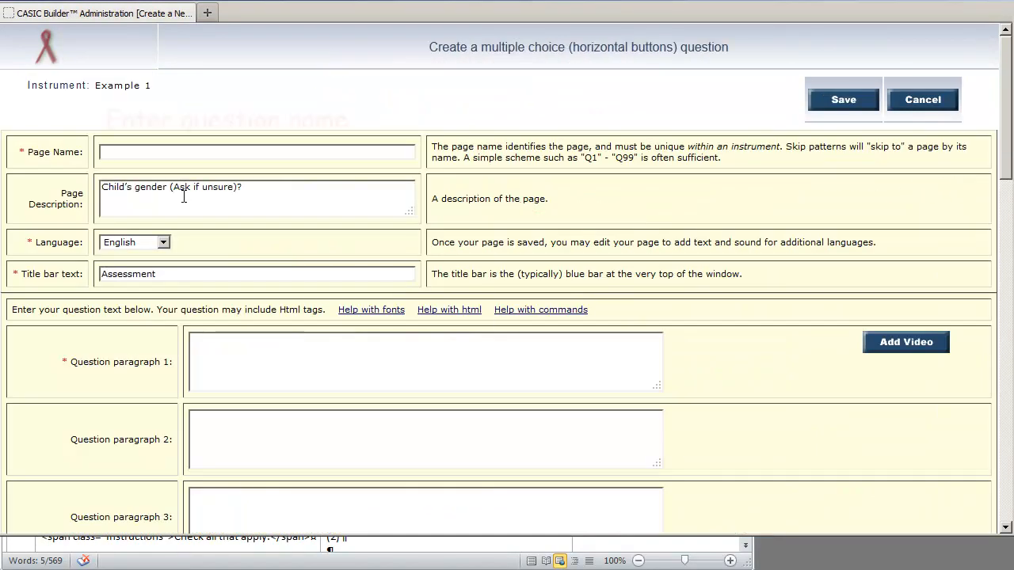
pyautogui.click(163, 153)
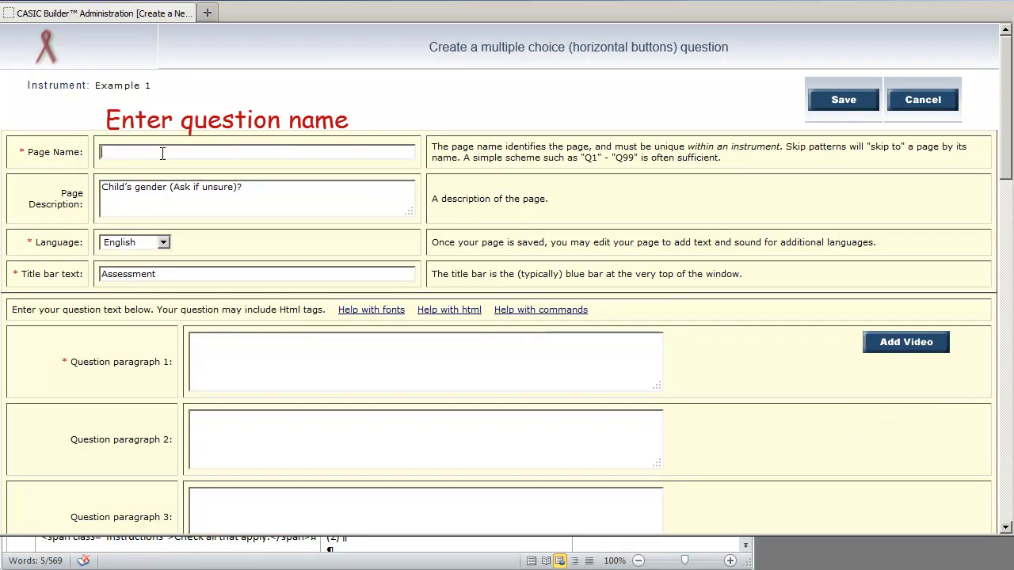
pyautogui.write('Q2')
pyautogui.click(173, 187)
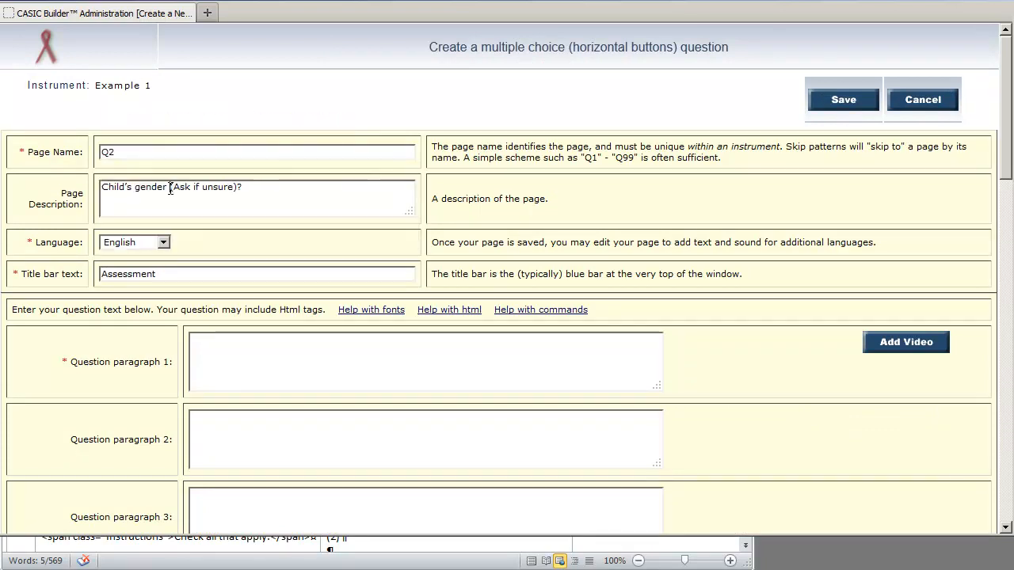
pyautogui.moveTo(209, 191); pyautogui.dragTo(233, 197)
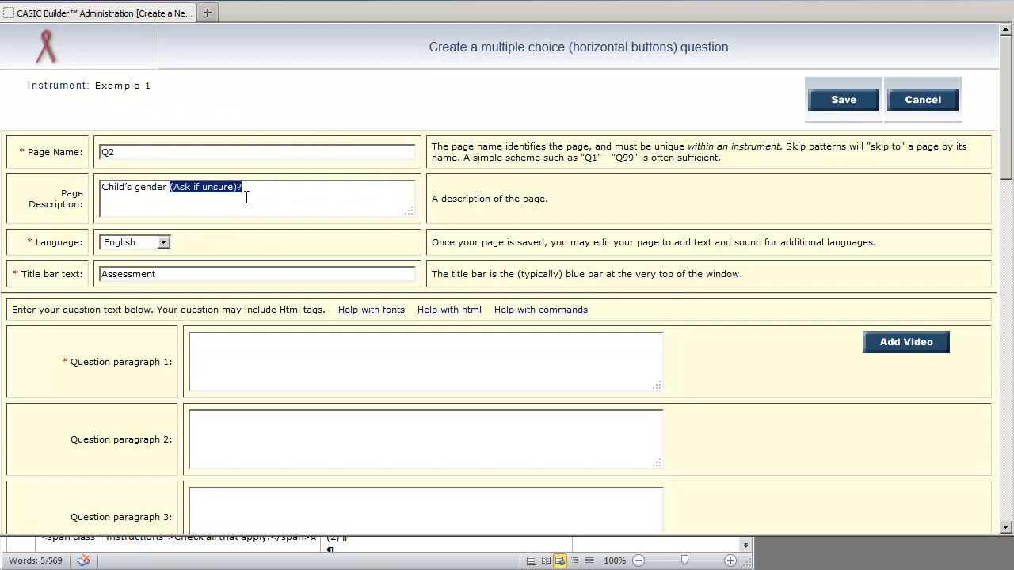
pyautogui.press('Delete')
pyautogui.click(260, 364)
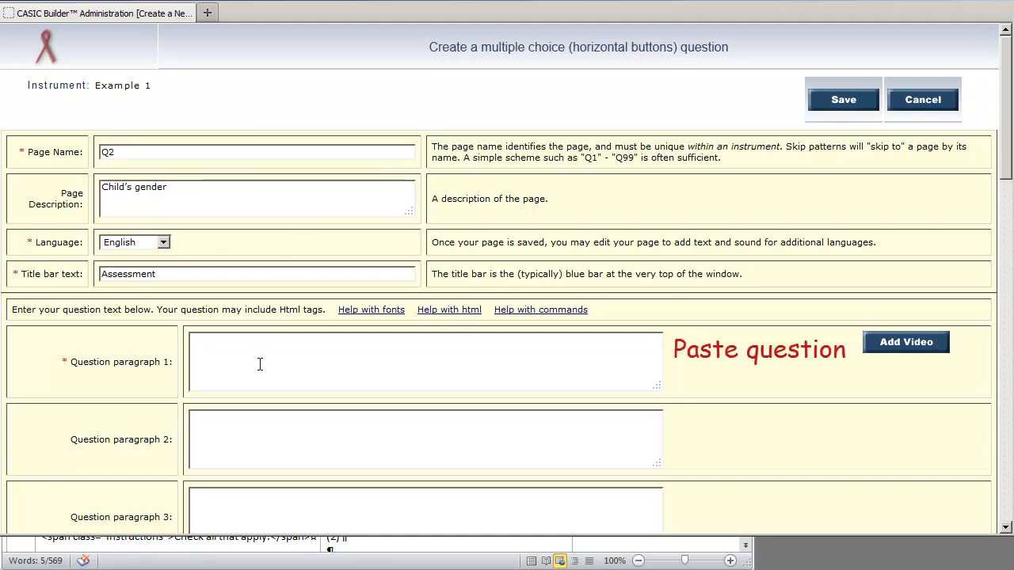
pyautogui.write('Child’s gender (Ask if unsure)?')
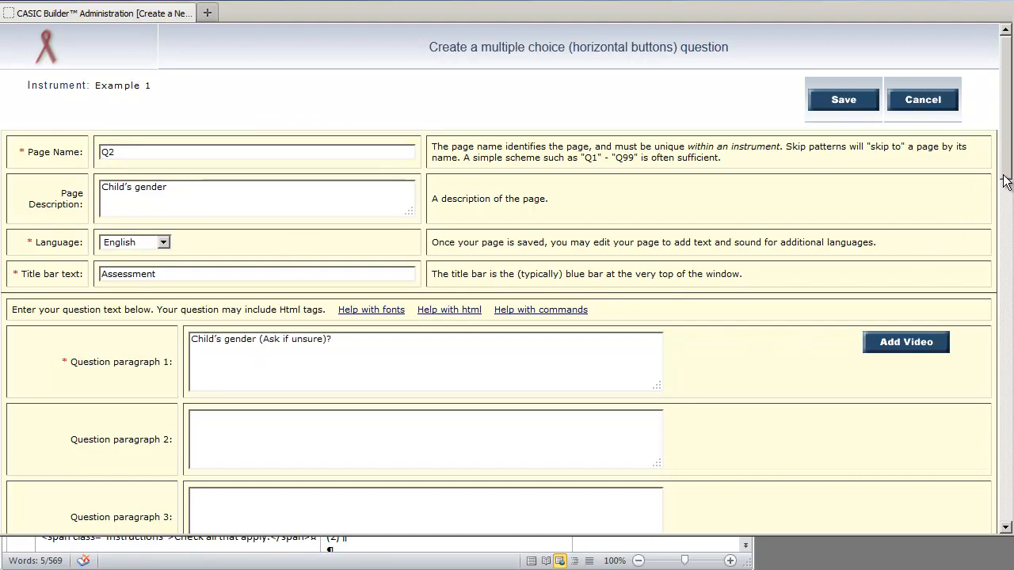
# Enter male as Choice 1 and female as Choice 2 for the gender question.
pyautogui.moveTo(1011, 174); pyautogui.dragTo(1011, 389)
pyautogui.scroll(-2, 285, 271)
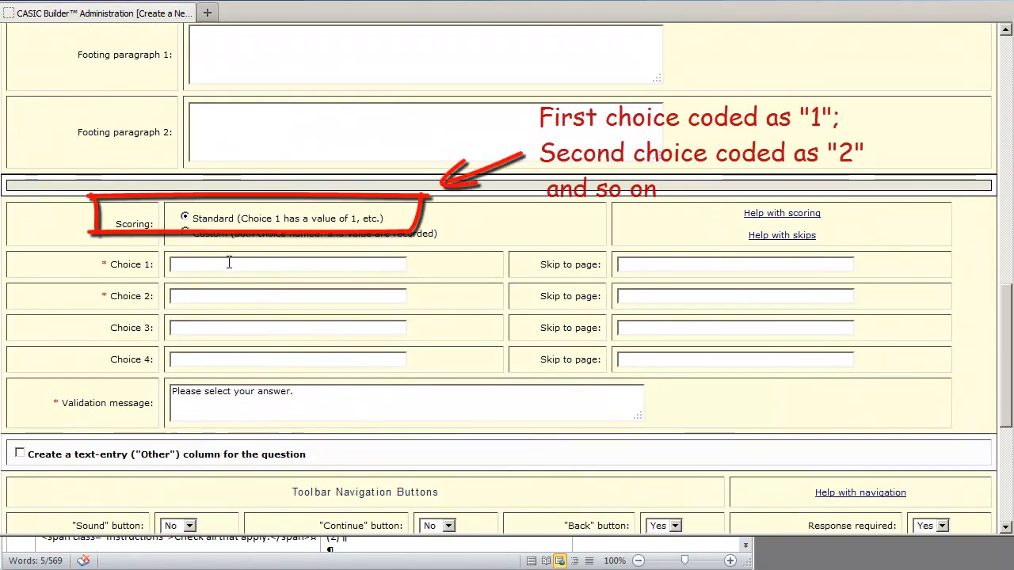
pyautogui.write('male')
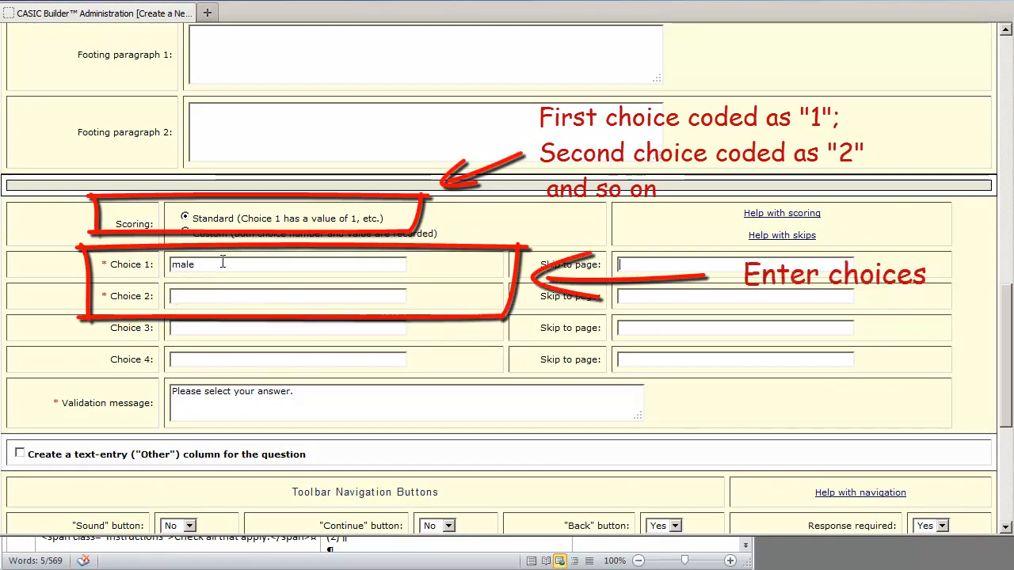
pyautogui.write('female')
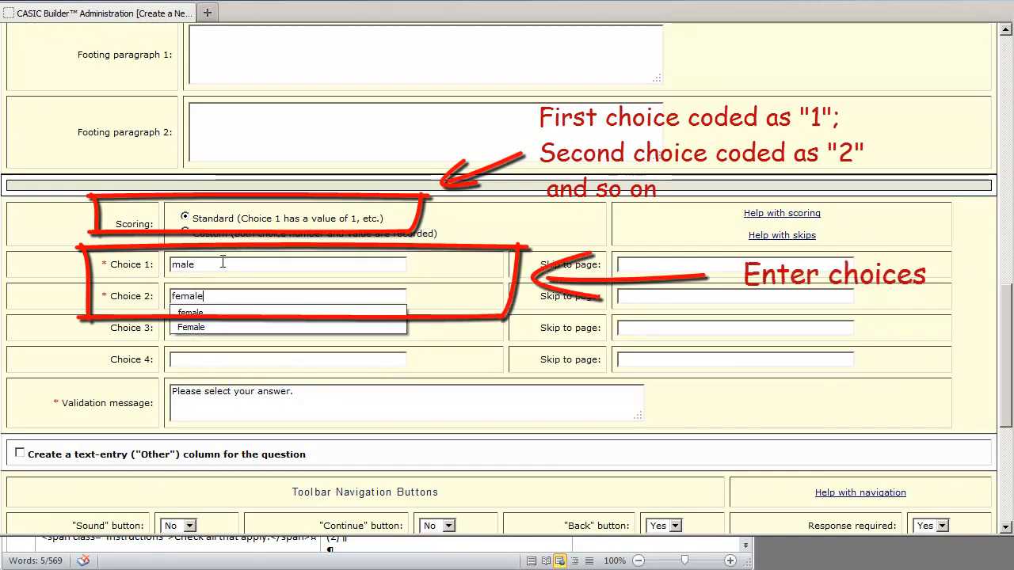
pyautogui.press('Tab')
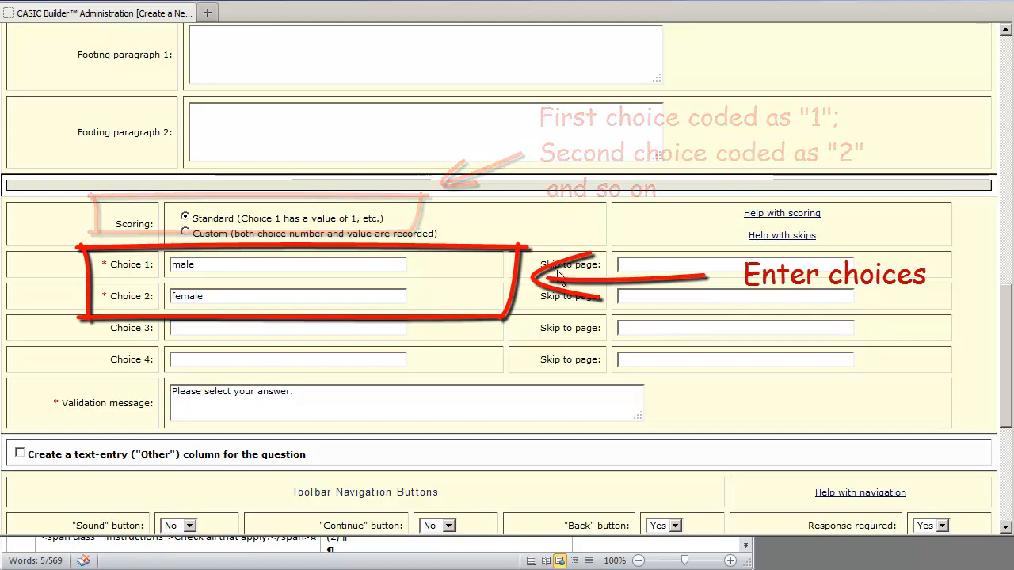
# Auto-fill the gender question's data column with the page name Q2.
pyautogui.moveTo(1007, 332); pyautogui.dragTo(1010, 428)
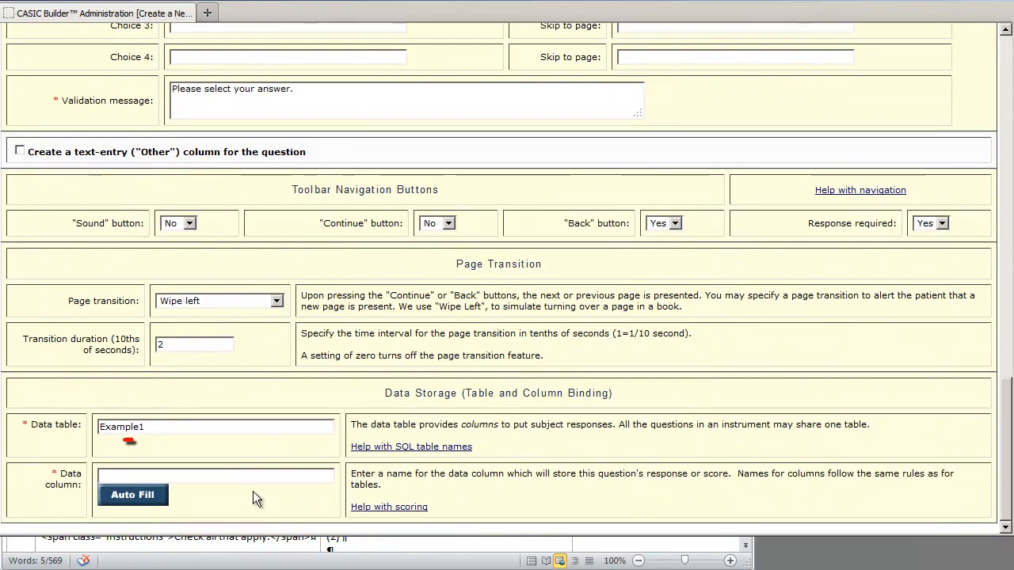
pyautogui.click(148, 496)
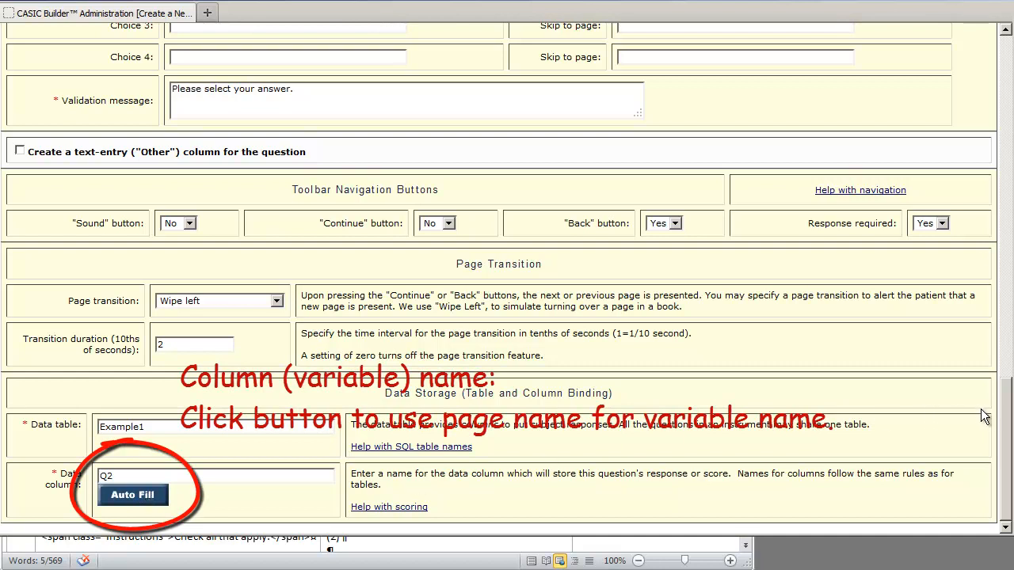
# Save the Q2 gender question page to the Example 1 instrument.
pyautogui.moveTo(1005, 420); pyautogui.dragTo(1006, 79)
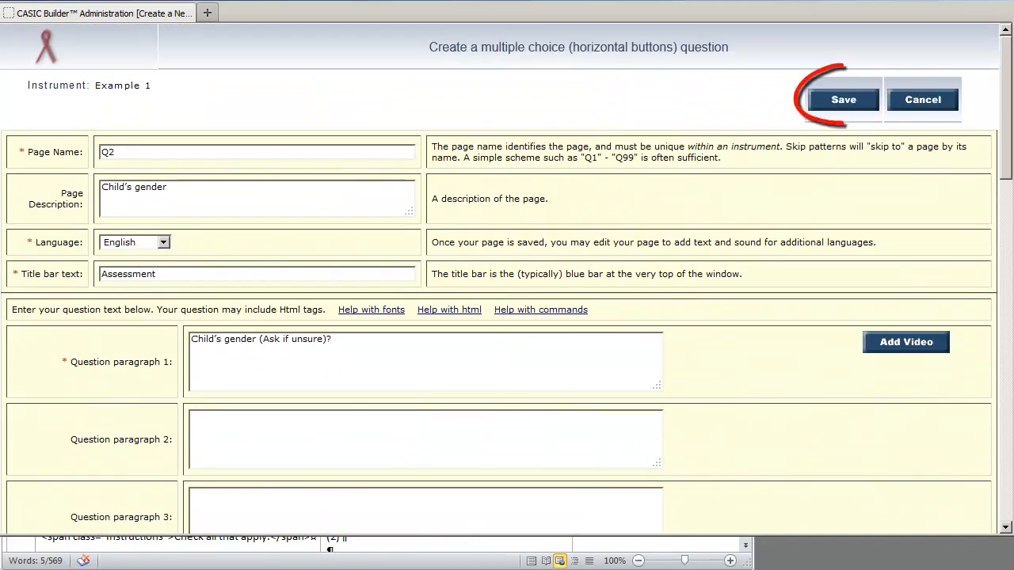
pyautogui.click(867, 106)
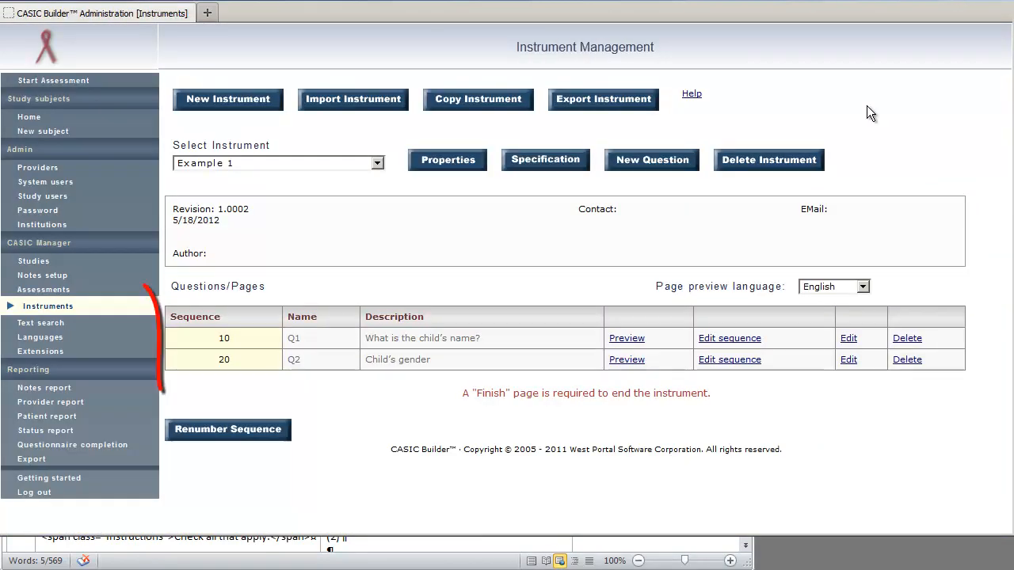
# Copy the variable name PossessivePronoun from the Word questionnaire and create a new Scoring page in CASIC Builder.
pyautogui.click(656, 165)
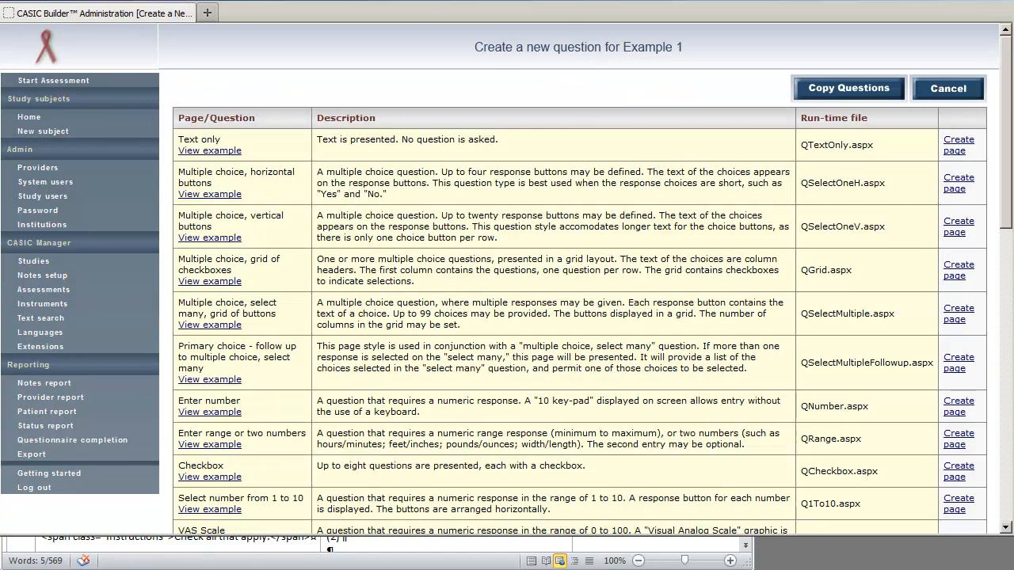
pyautogui.hotkey('alt', 'Tab')
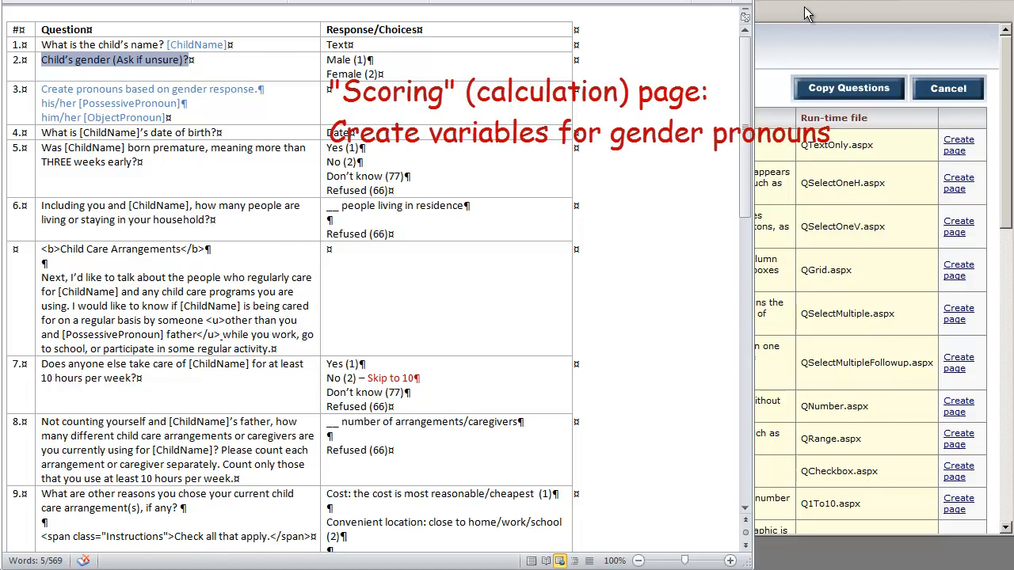
pyautogui.moveTo(82, 104); pyautogui.dragTo(149, 105)
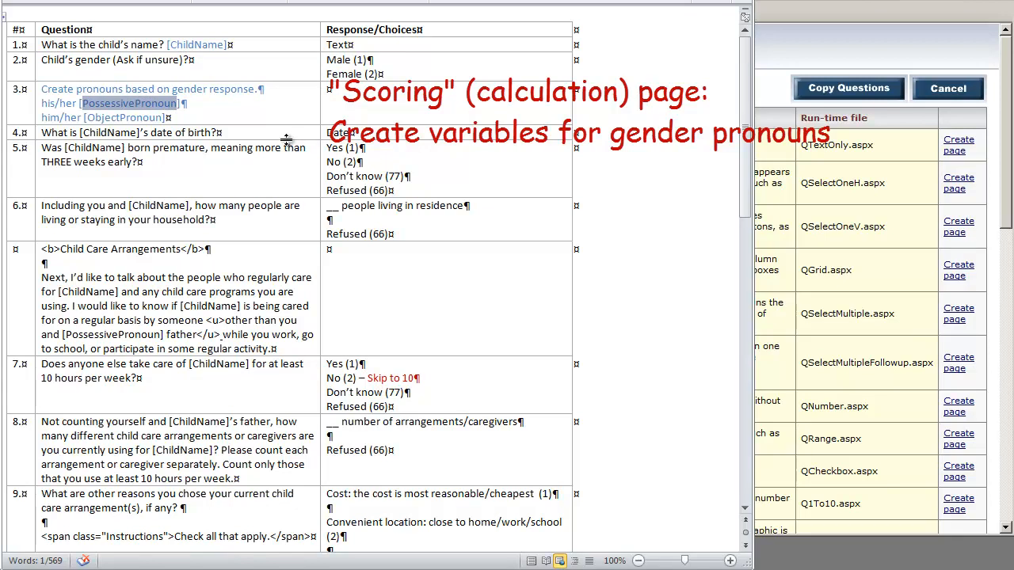
pyautogui.click(810, 17)
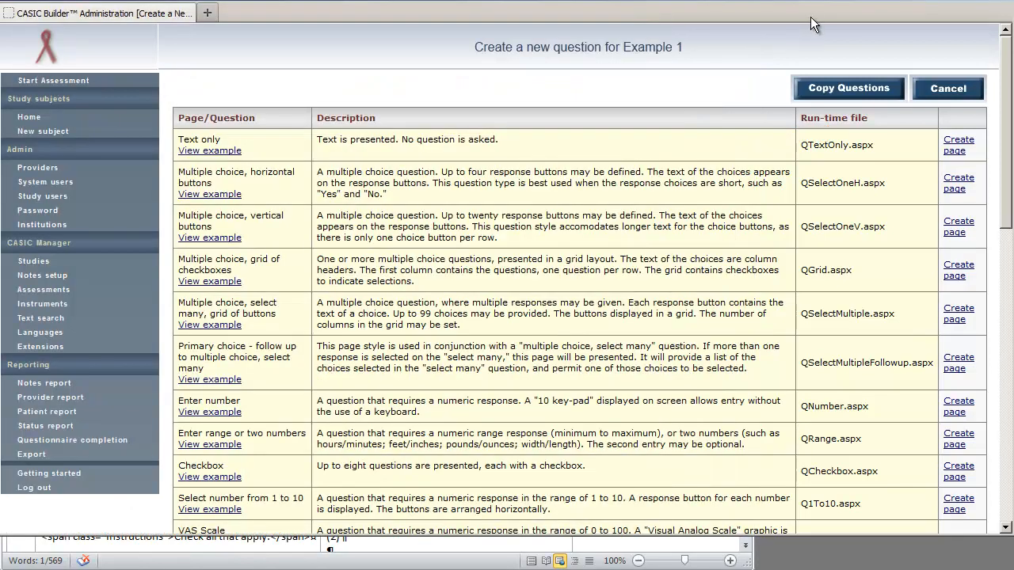
pyautogui.scroll(-15, 1006, 134)
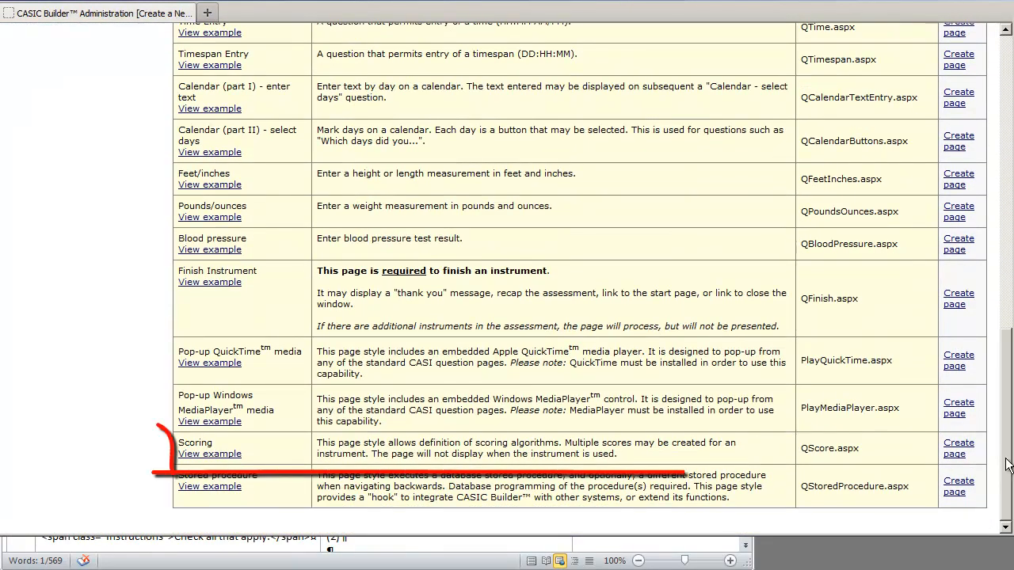
pyautogui.click(959, 449)
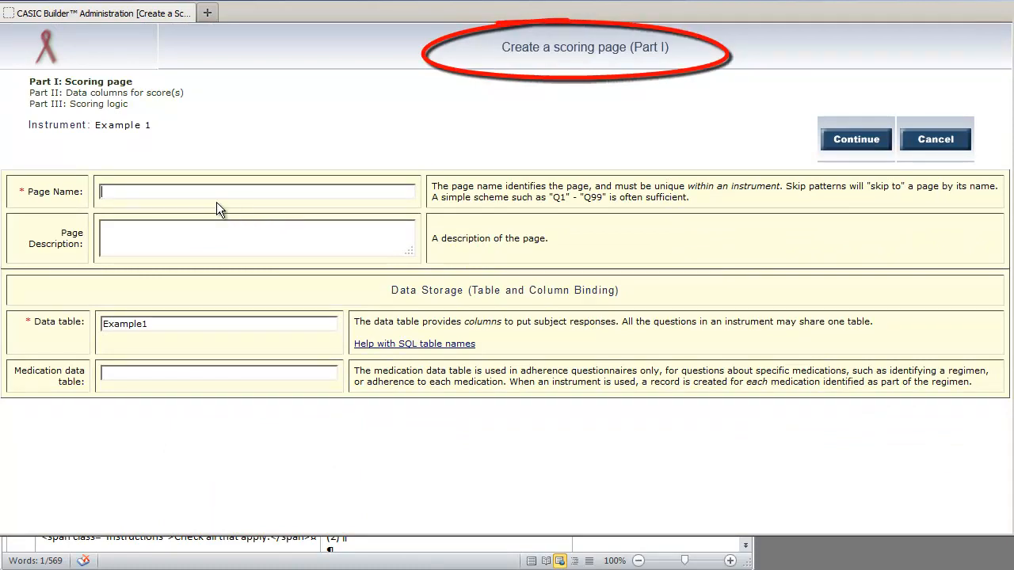
# Name the scoring page pronouns with the description "Create gender-specific pronouns" and continue to the data columns.
pyautogui.write('pronouns')
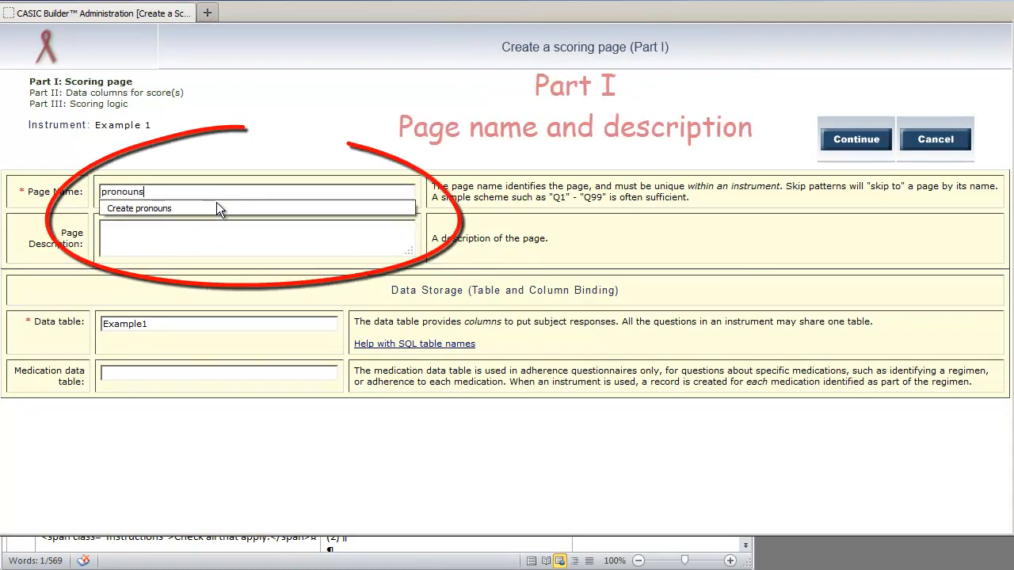
pyautogui.press('Tab')
pyautogui.write('Create gender')
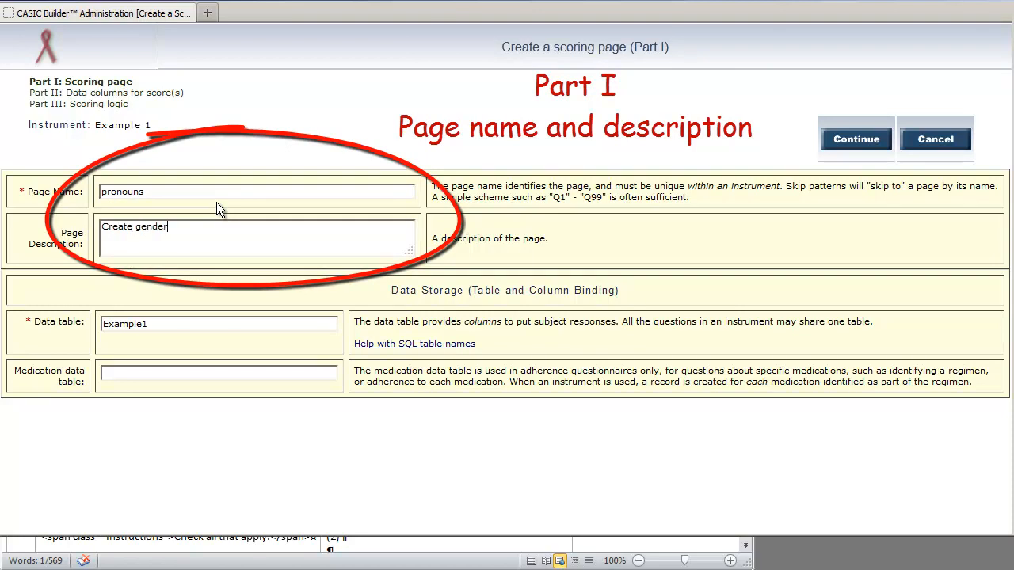
pyautogui.write('-specific pronouns')
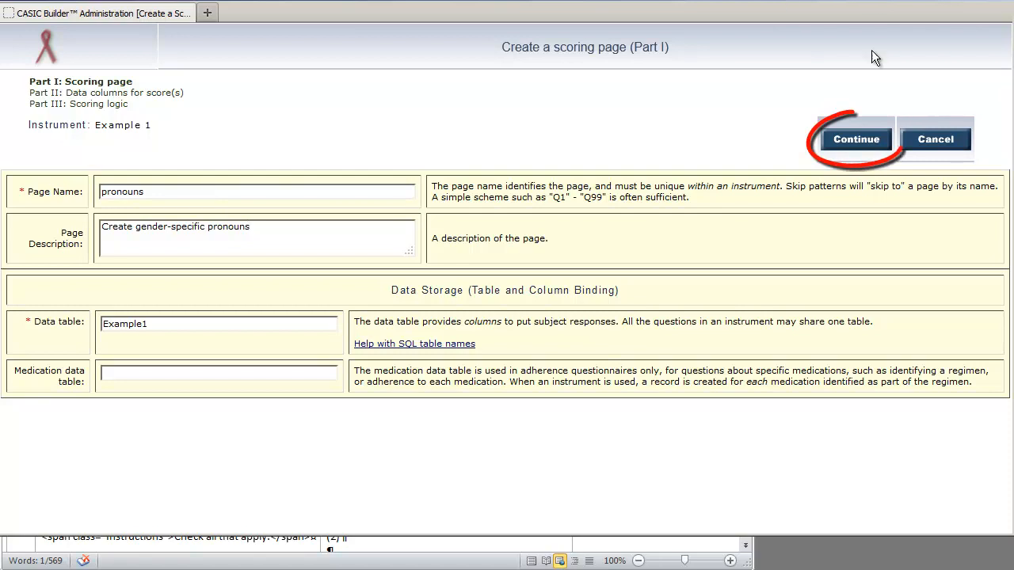
pyautogui.click(847, 141)
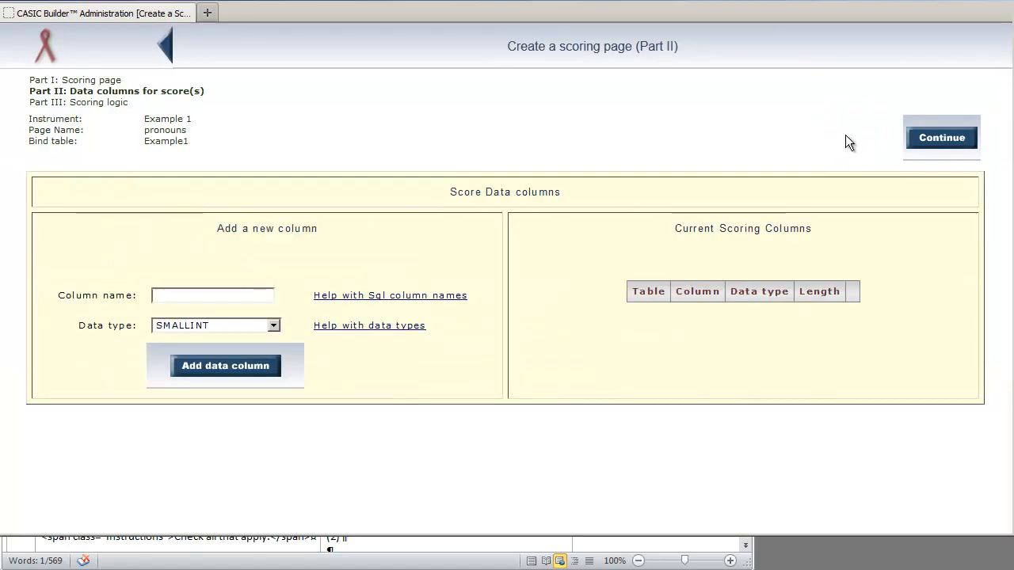
# Add a score data column named PossessivePronoun with data type NVARCHAR and length 20.
pyautogui.write('PossessivePronoun')
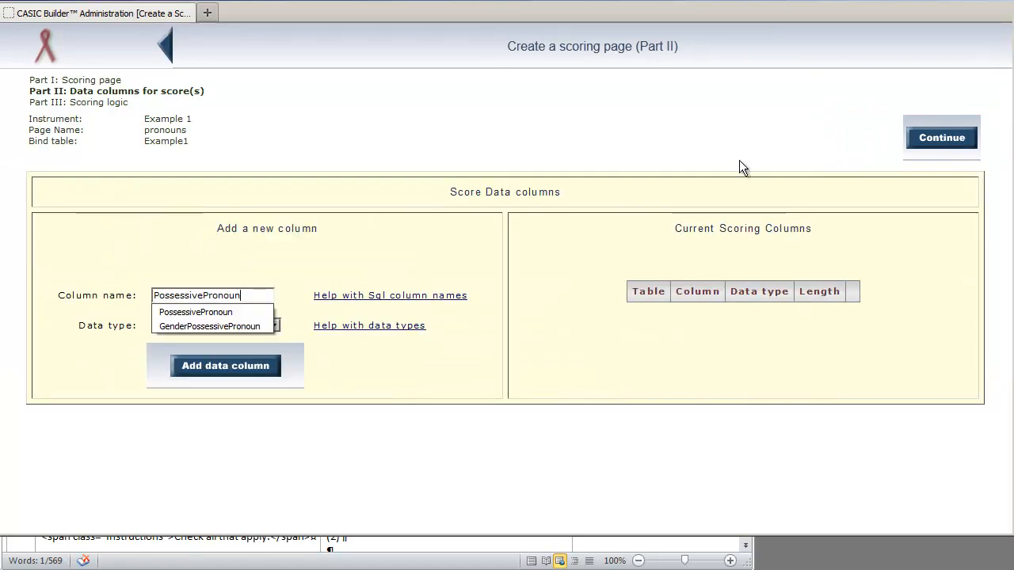
pyautogui.press('Escape')
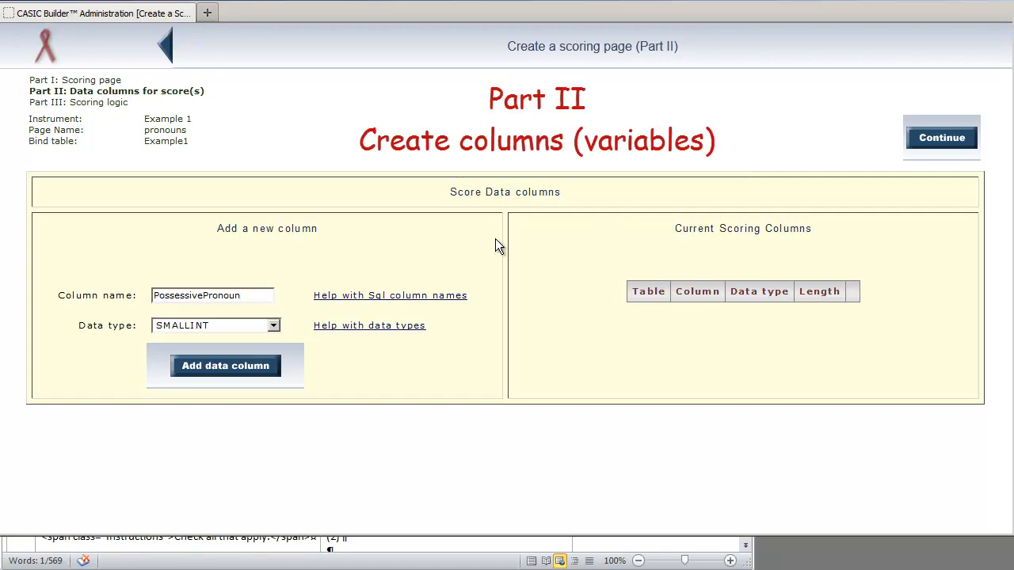
pyautogui.click(270, 330)
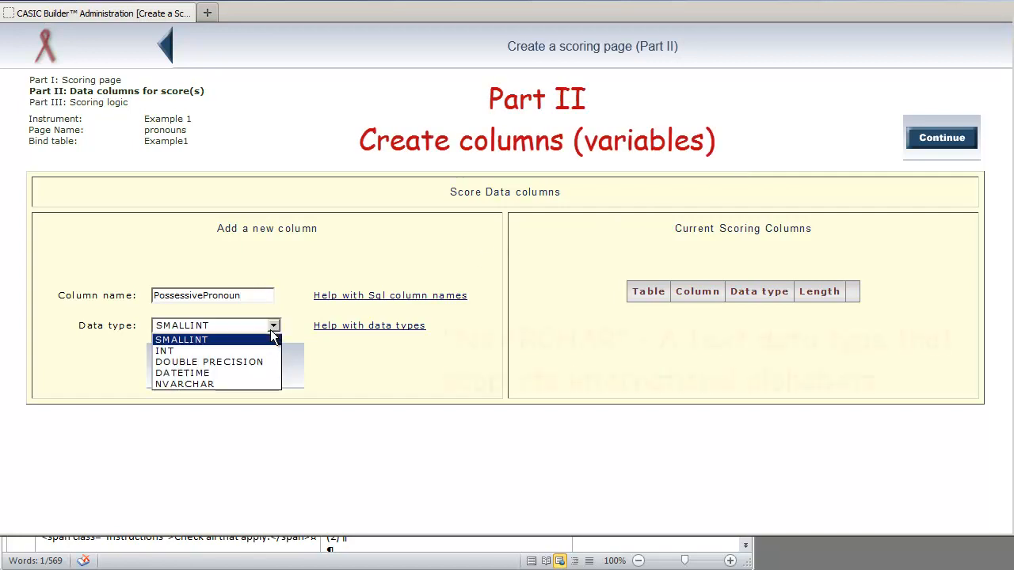
pyautogui.click(253, 384)
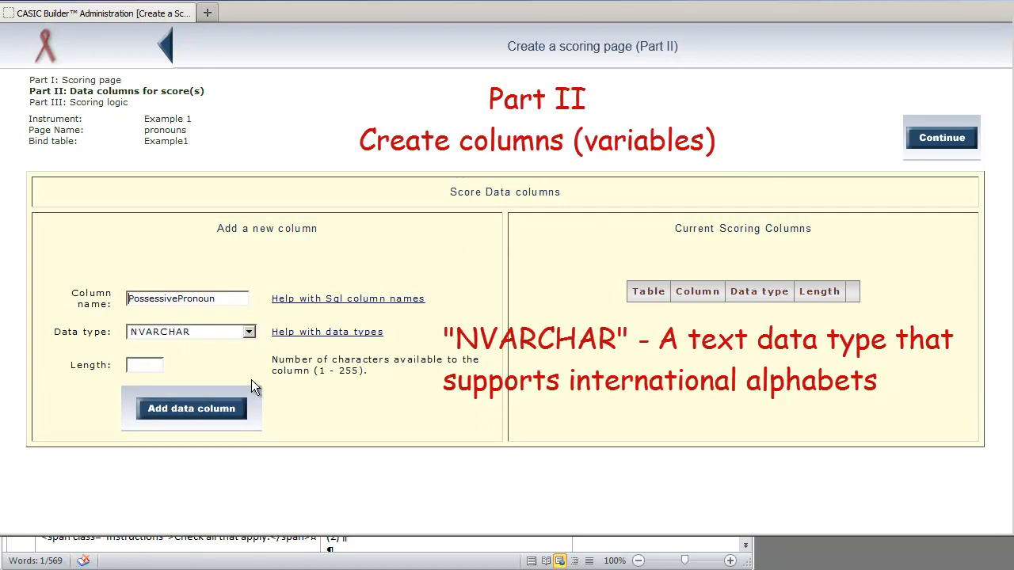
pyautogui.click(153, 363)
pyautogui.write('20')
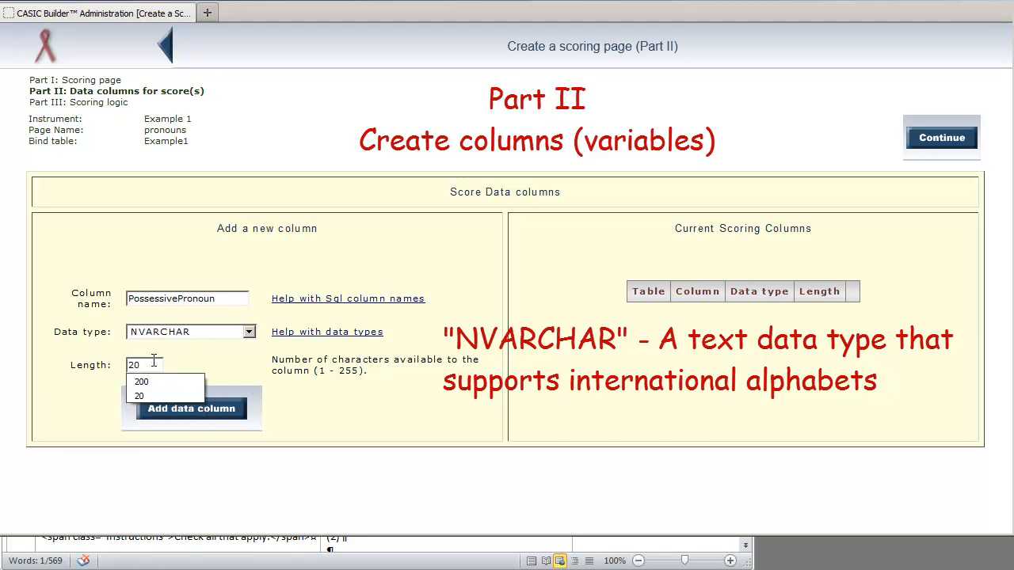
pyautogui.press('Escape')
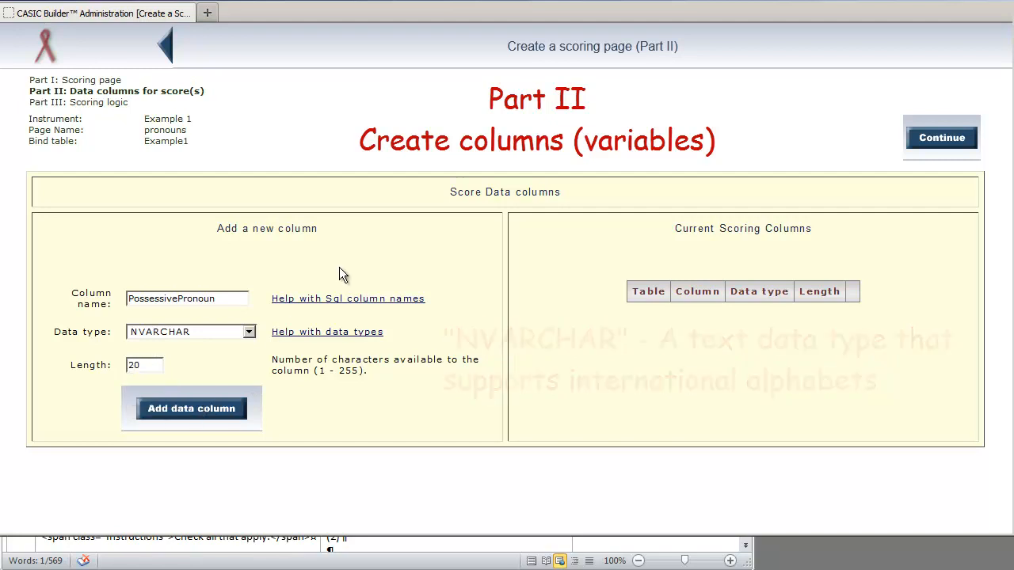
pyautogui.click(226, 410)
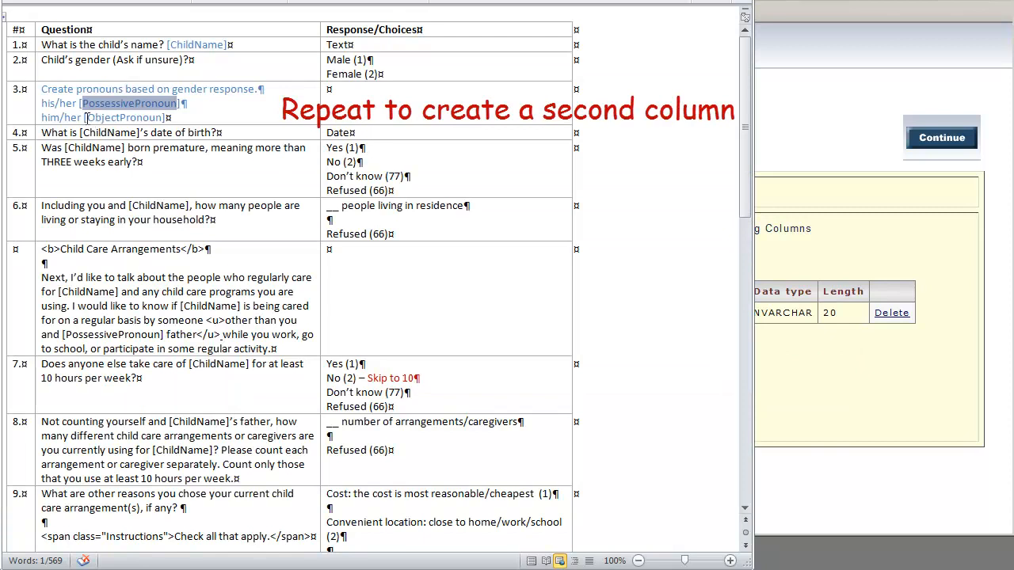
# Copy ObjectPronoun from the Word questionnaire and add it as a second NVARCHAR data column of length 20.
pyautogui.moveTo(86, 117); pyautogui.dragTo(105, 116)
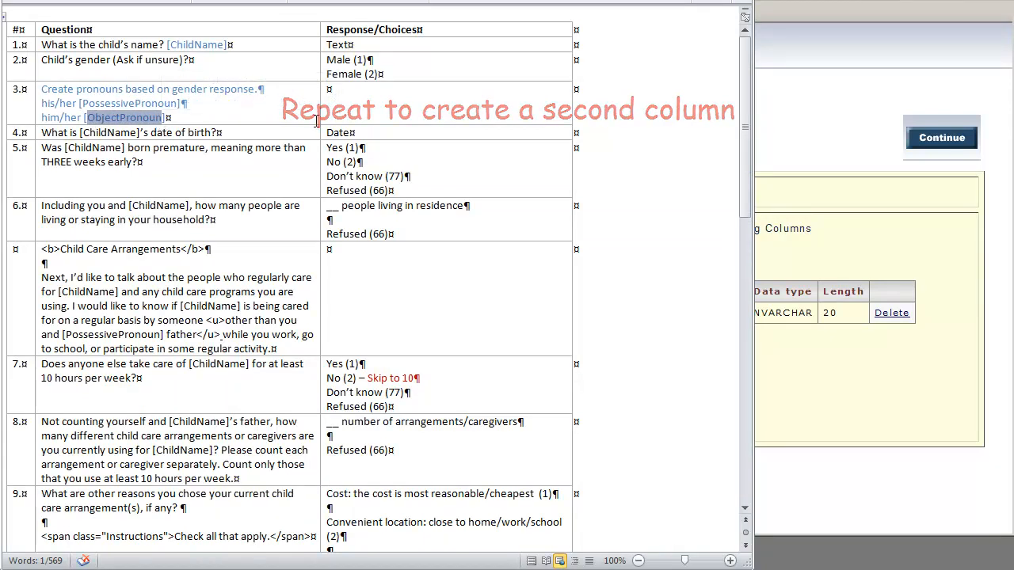
pyautogui.click(830, 116)
pyautogui.click(154, 299)
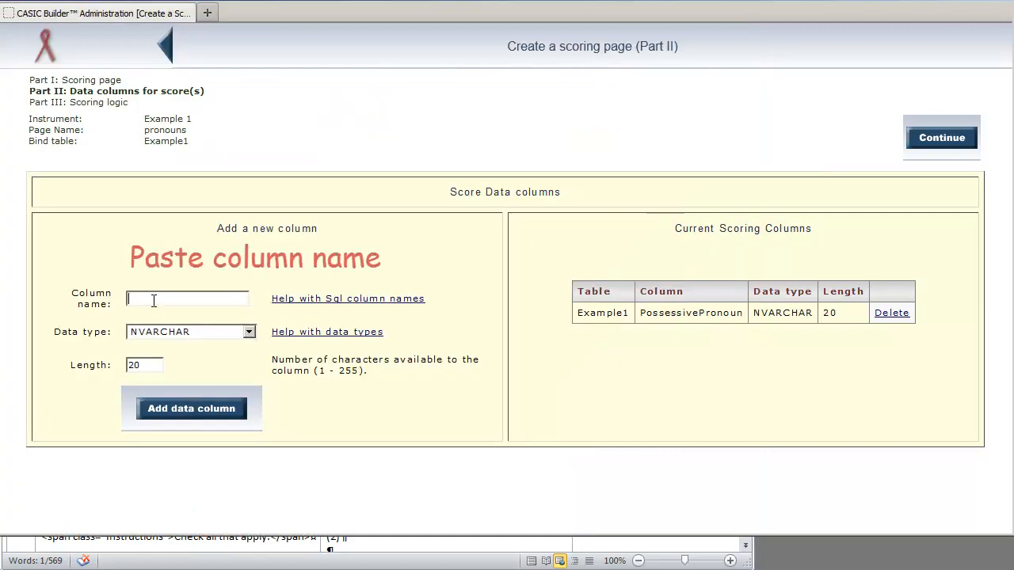
pyautogui.write('ObjectPronoun')
pyautogui.click(205, 267)
pyautogui.click(213, 409)
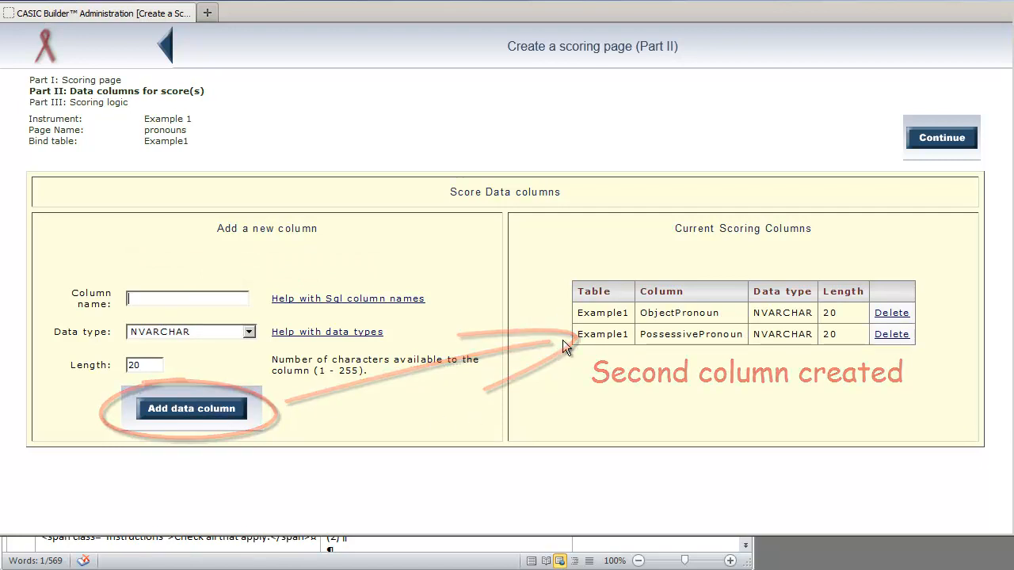
# Copy [Example1.ObjectPronoun]=IF([Example1.Q2]==1,'him','her') and [Example1.PossessivePronoun]=IF([Example1.Q2]==1,'his','her') from the Word syntax document into the scoring page's forward-movement expression.
pyautogui.click(938, 151)
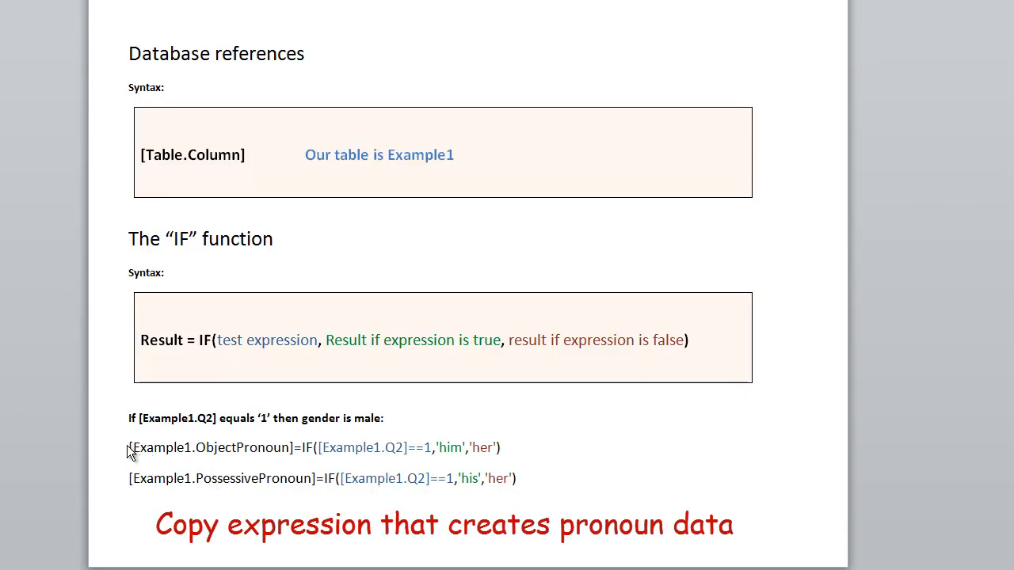
pyautogui.moveTo(519, 479); pyautogui.dragTo(119, 451)
pyautogui.hotkey('ctrl', 'c')
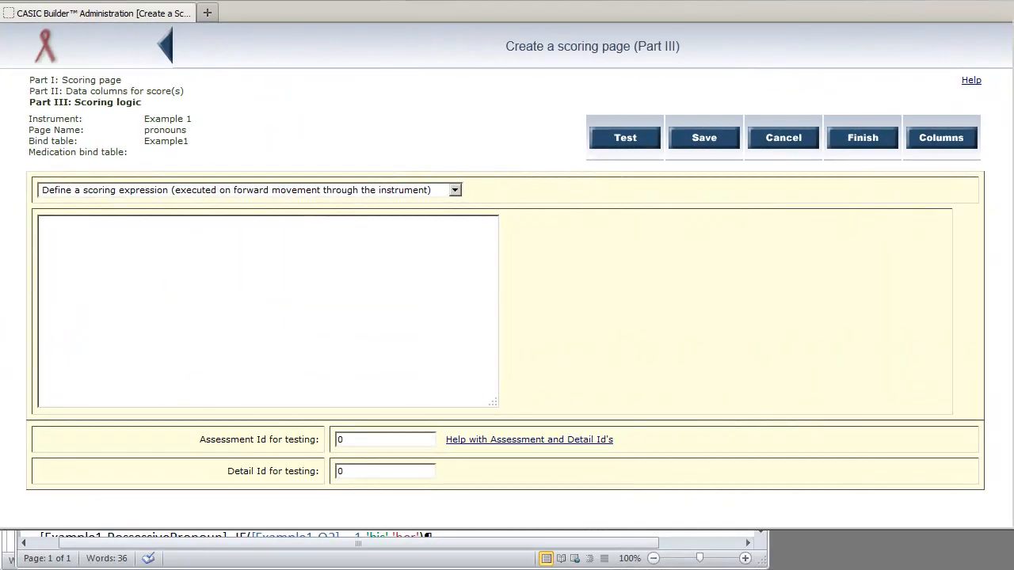
pyautogui.click(245, 259)
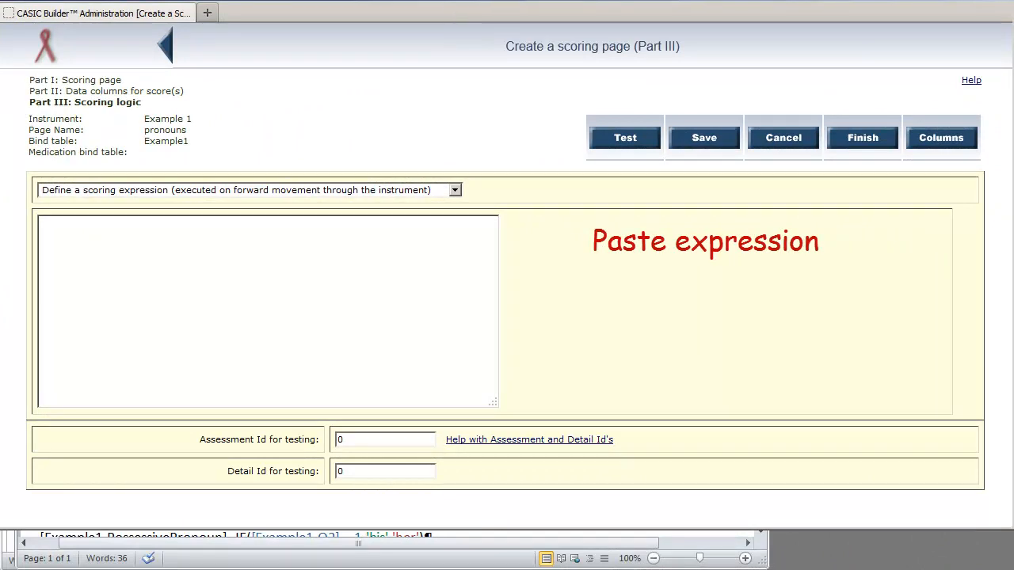
pyautogui.hotkey('ctrl', 'v')
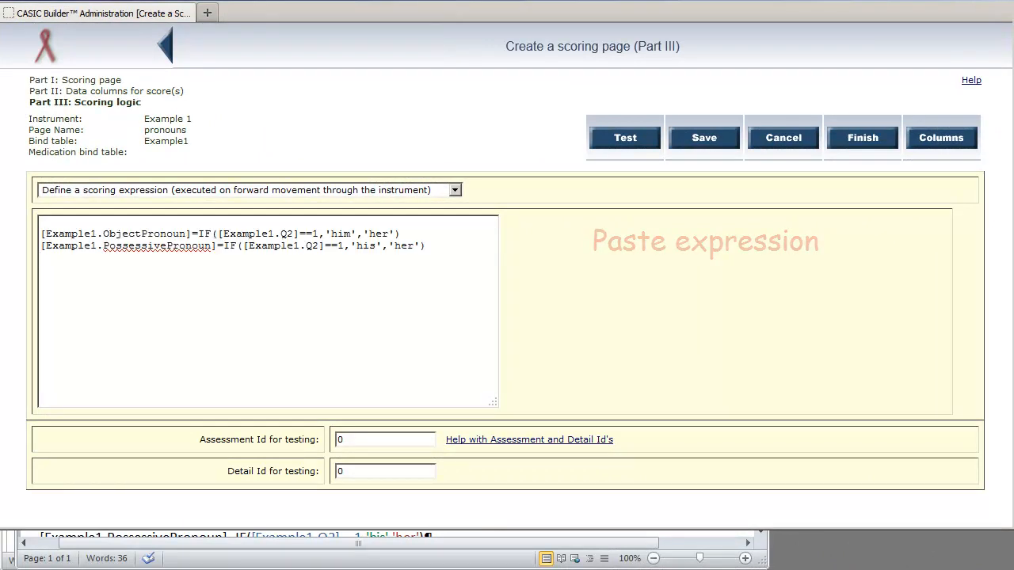
# Test the pronoun scoring expression and finish the scoring page.
pyautogui.click(598, 147)
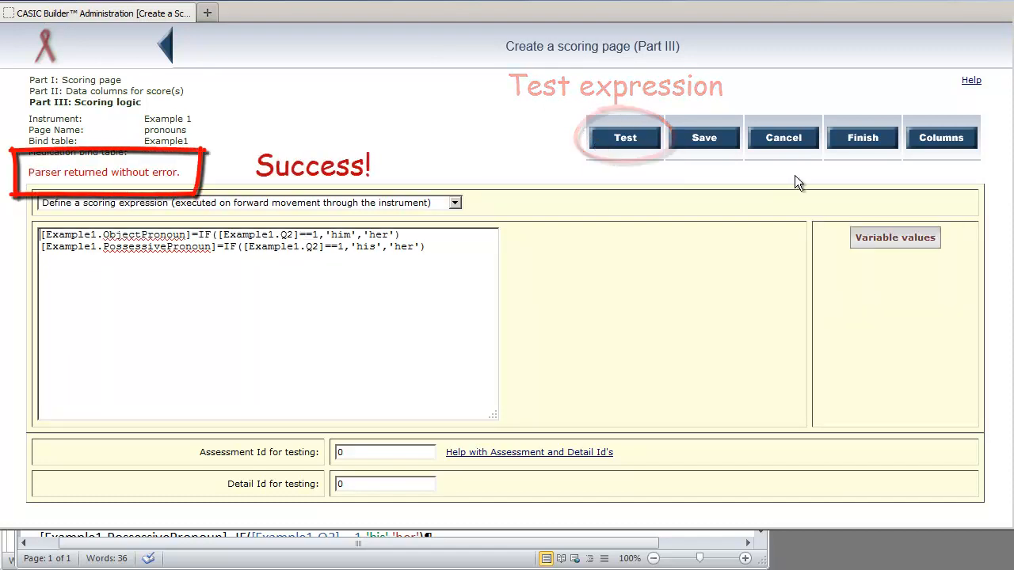
pyautogui.click(840, 143)
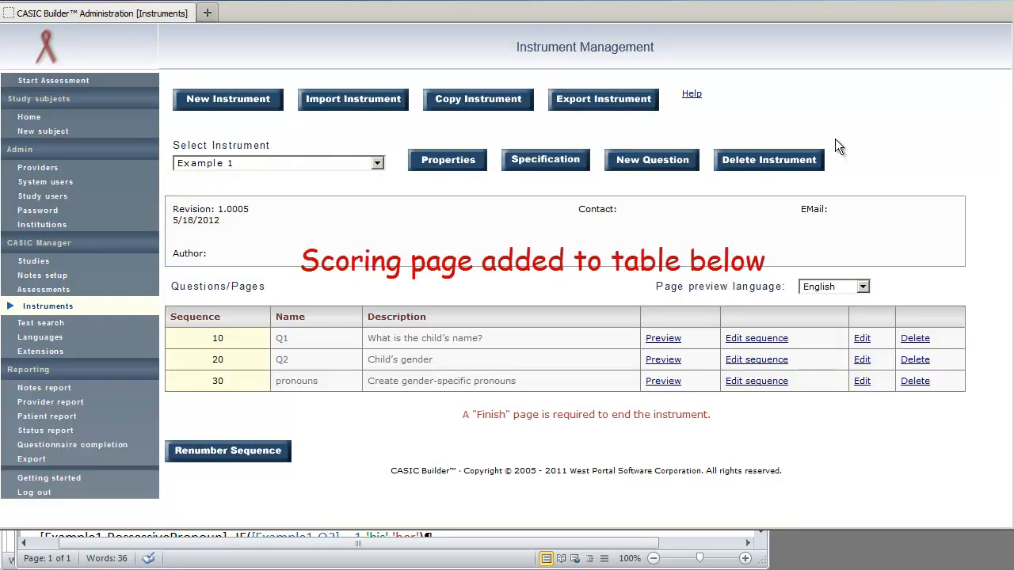
# Copy "What is [ChildName]'s date of birth?" from the Word questionnaire and create a new Date Entry page in CASIC Builder.
pyautogui.click(687, 174)
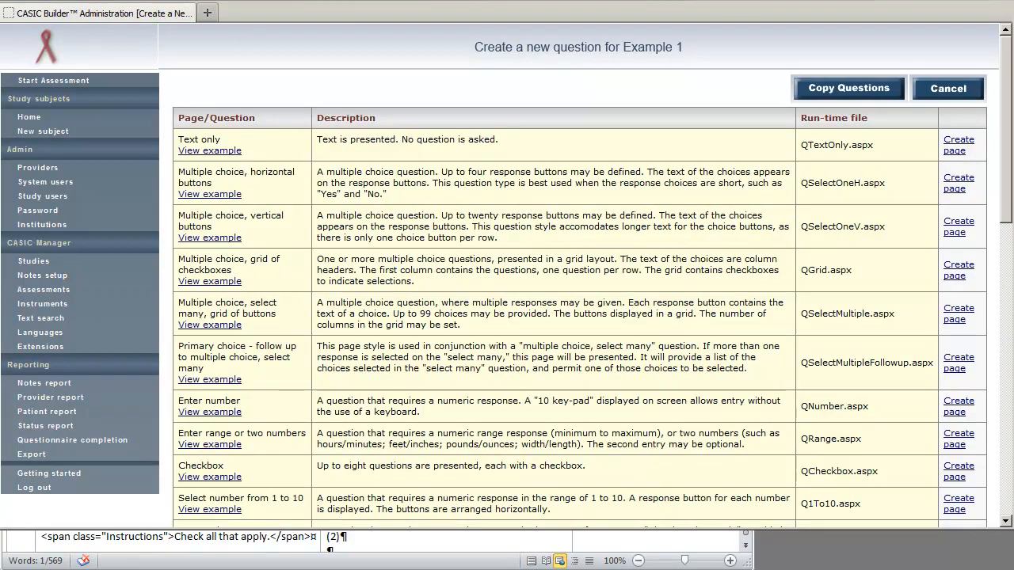
pyautogui.click(450, 541)
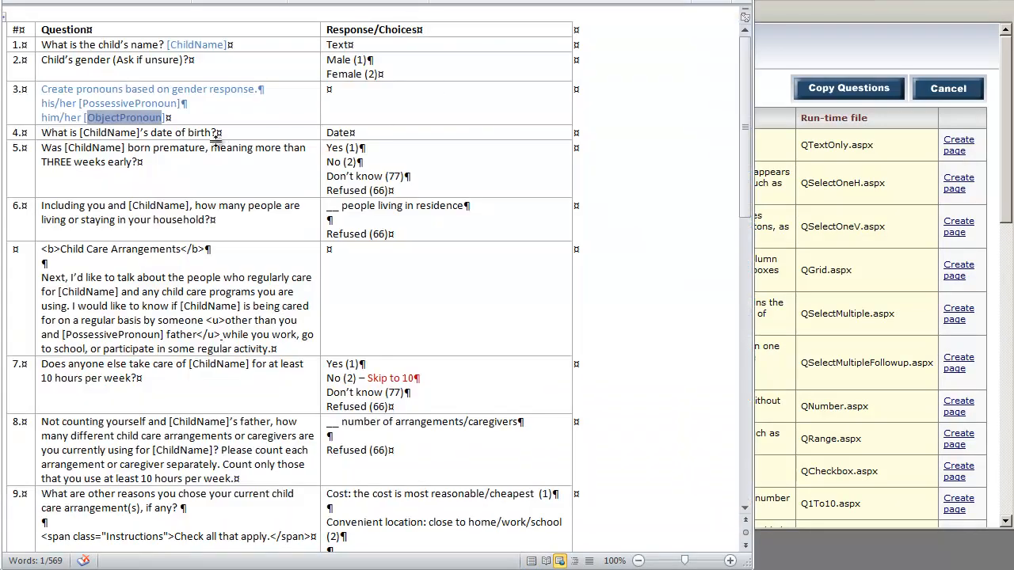
pyautogui.moveTo(215, 135); pyautogui.dragTo(57, 135)
pyautogui.hotkey('ctrl', 'c')
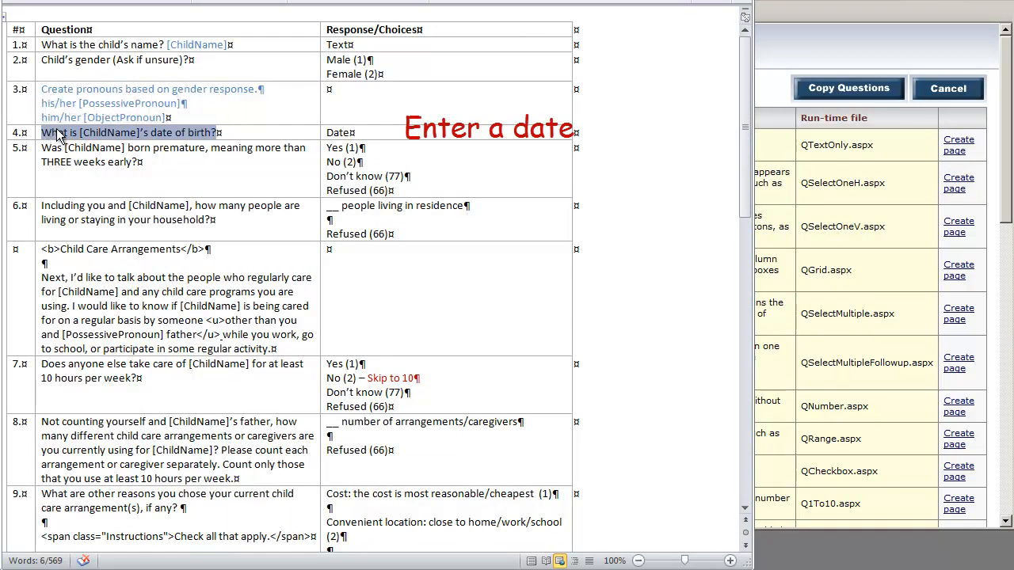
pyautogui.click(828, 45)
pyautogui.scroll(-5, 1009, 123)
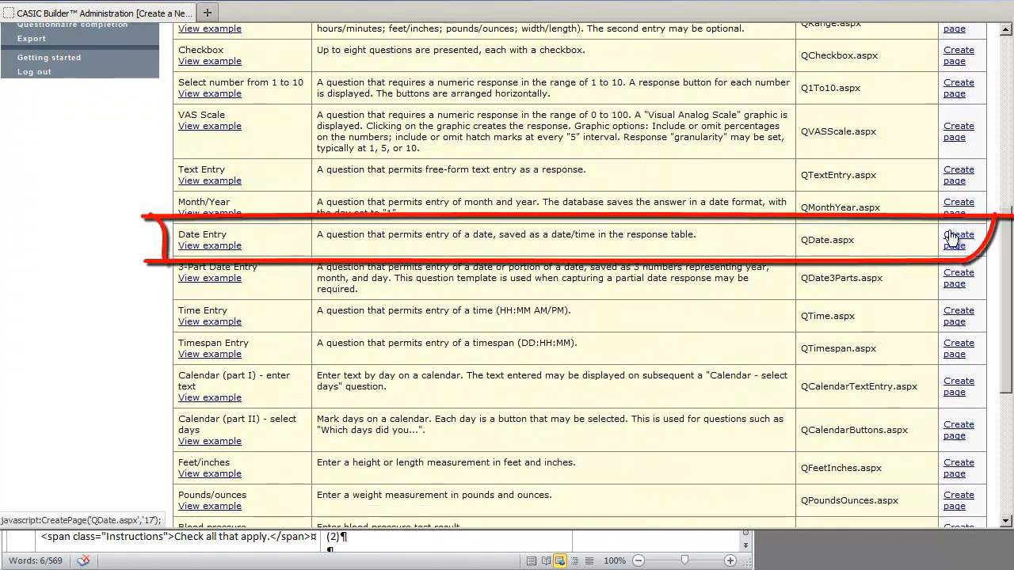
pyautogui.click(950, 233)
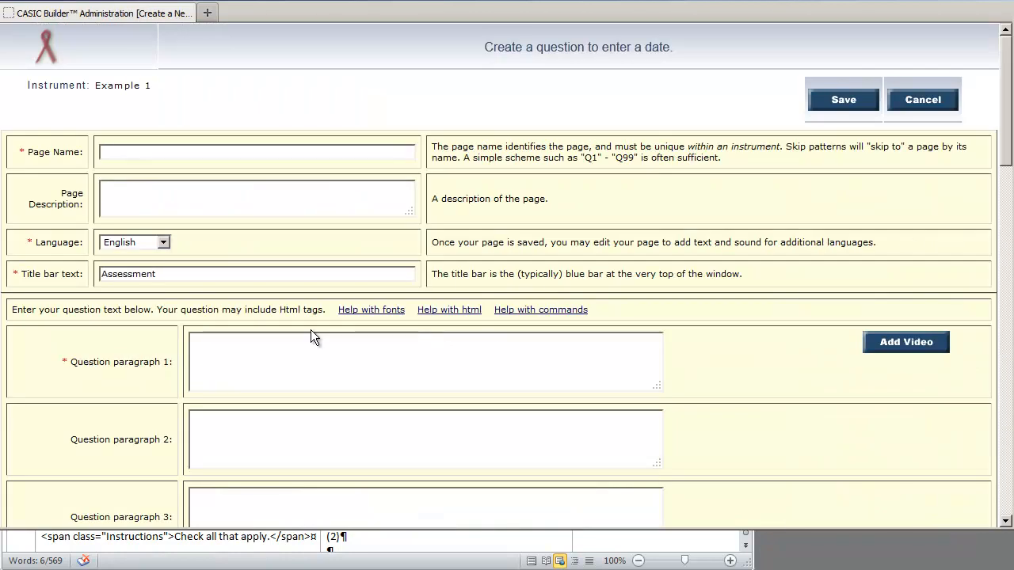
# Paste the copied date-of-birth question into question paragraph 1, describe the page as "date of birth", and name it Q4.
pyautogui.hotkey('ctrl', 'v')
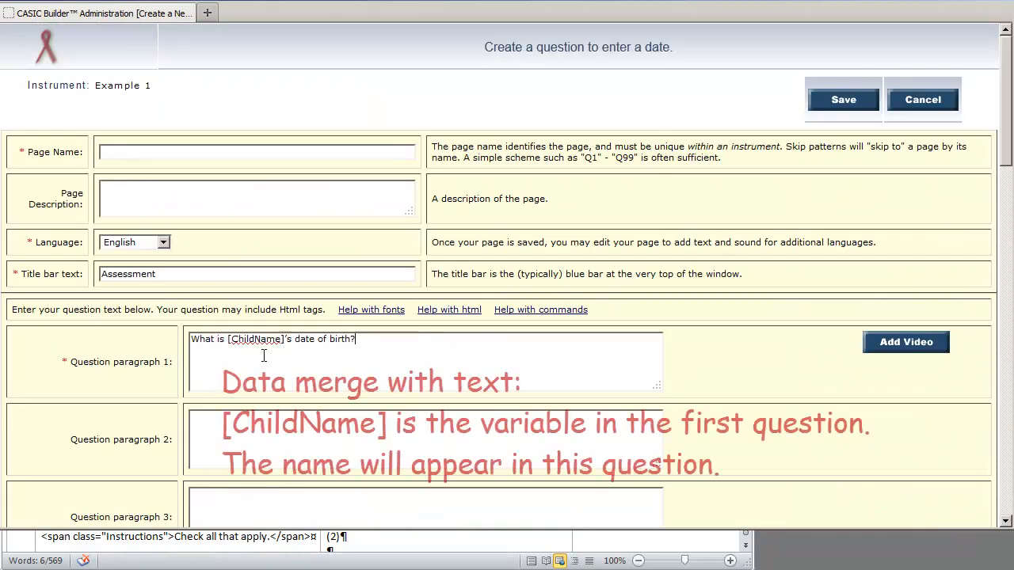
pyautogui.moveTo(295, 342); pyautogui.dragTo(344, 343)
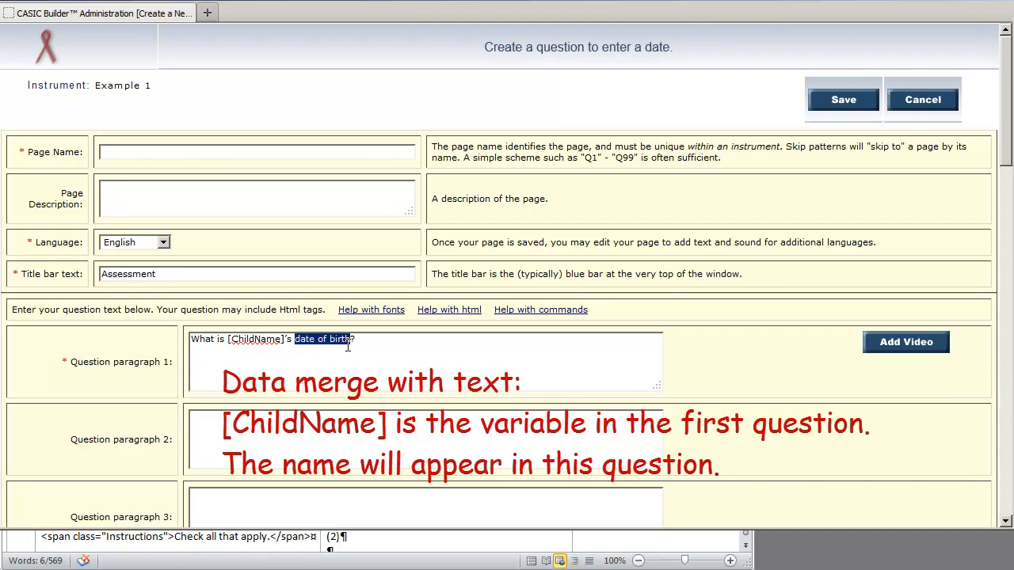
pyautogui.click(201, 206)
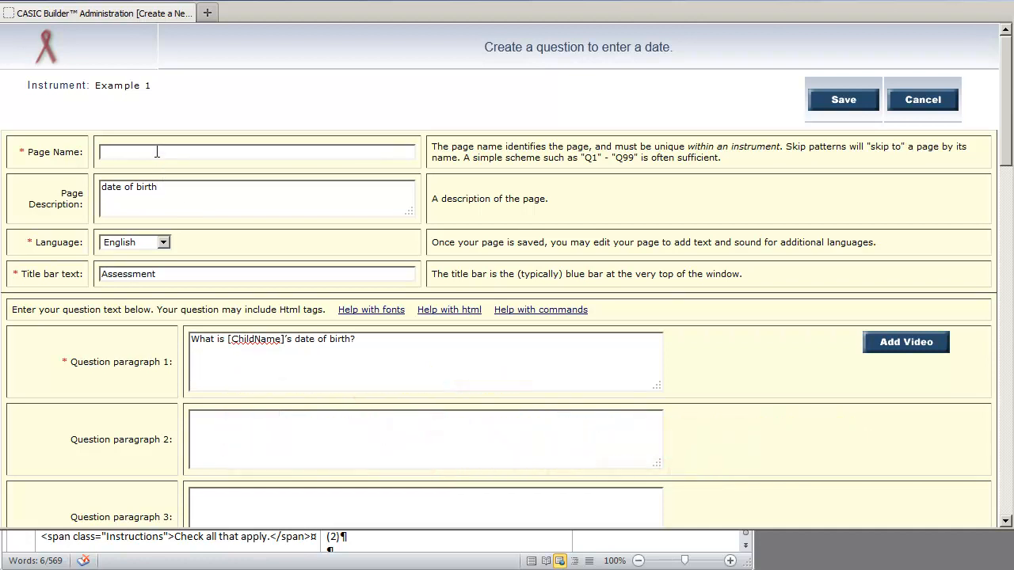
pyautogui.write('Q4')
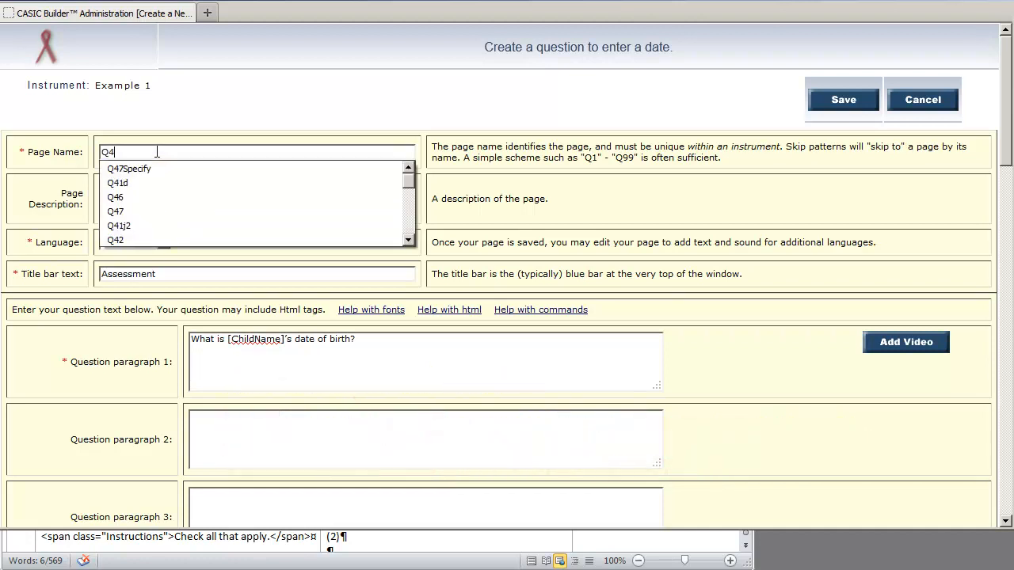
pyautogui.click(200, 92)
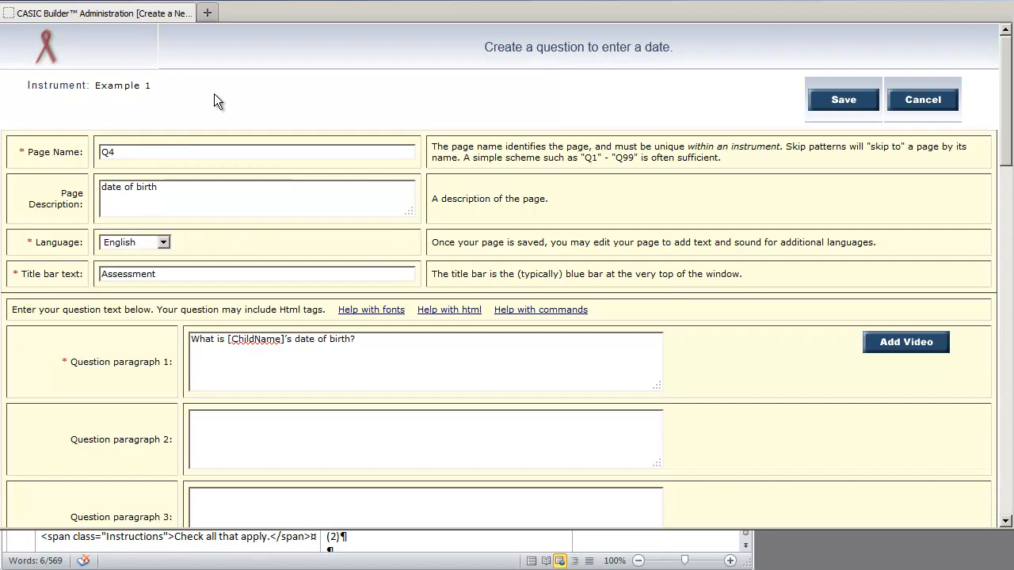
# Copy the {year,-730} command from the on-page guidance and set it as the minimum year.
pyautogui.moveTo(1005, 157); pyautogui.dragTo(1010, 389)
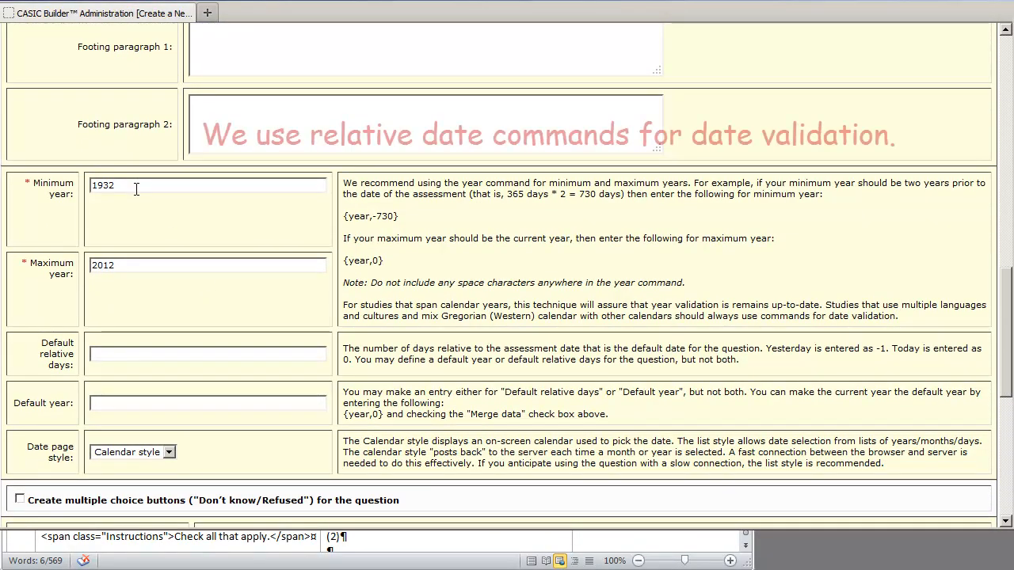
pyautogui.moveTo(344, 218); pyautogui.dragTo(396, 225)
pyautogui.hotkey('ctrl', 'c')
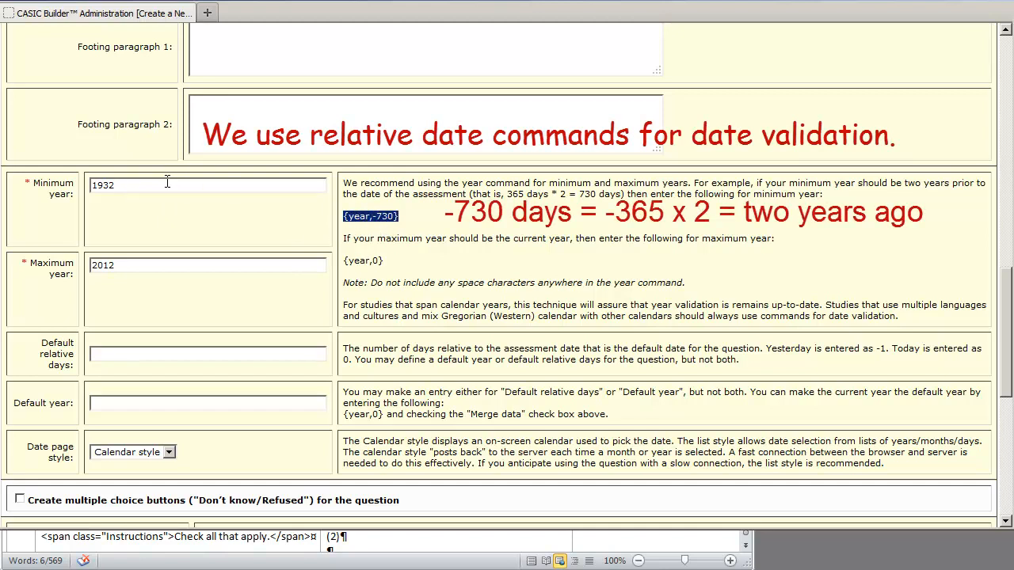
pyautogui.moveTo(167, 182); pyautogui.dragTo(91, 174)
pyautogui.hotkey('ctrl', 'v')
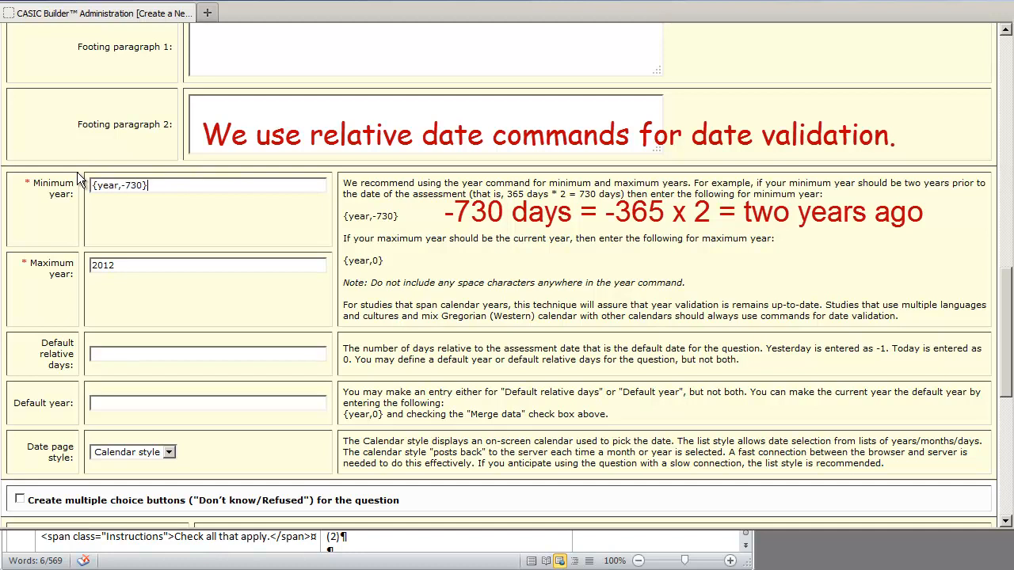
# Set the maximum year of the date question to {year,0}.
pyautogui.click(118, 265)
pyautogui.hotkey('ctrl', 'v')
pyautogui.press('Left')
pyautogui.press('BackSpace')
pyautogui.press('BackSpace')
pyautogui.press('BackSpace')
pyautogui.press('BackSpace')
pyautogui.write('0')
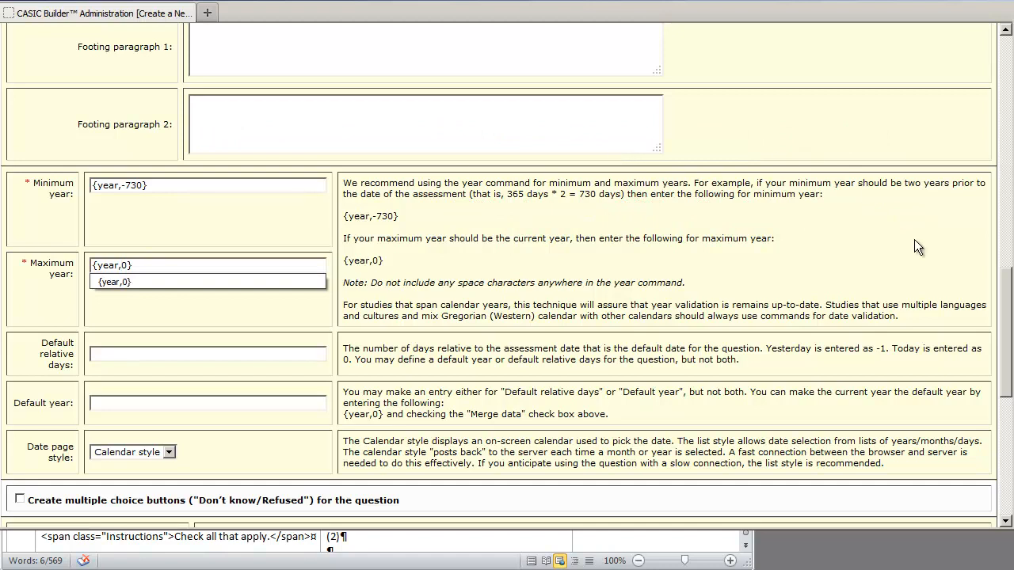
# Auto-fill the data column as Q4, enable merging data from prior responses with page text, and save the page.
pyautogui.moveTo(1006, 325); pyautogui.dragTo(1008, 397)
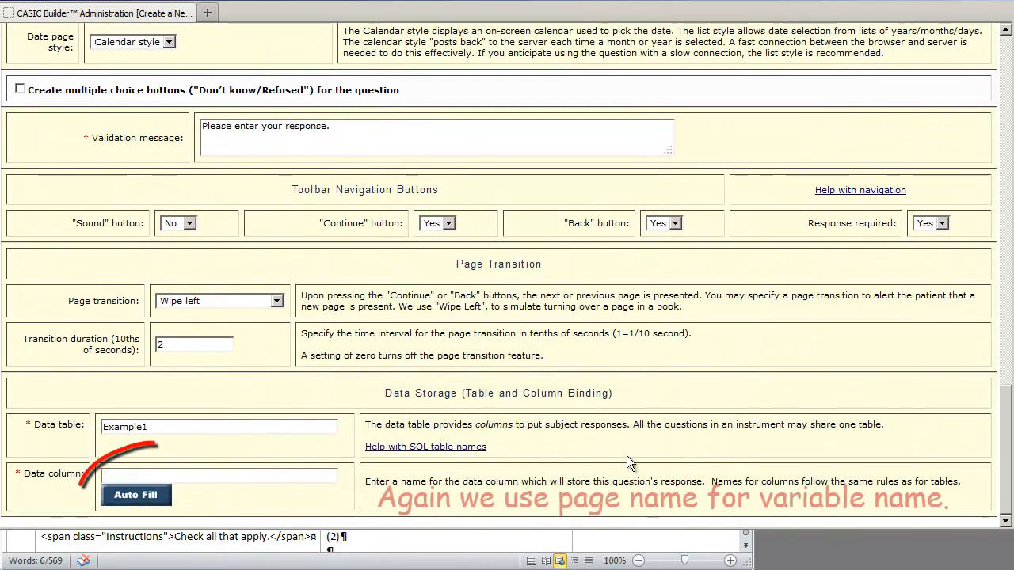
pyautogui.click(135, 495)
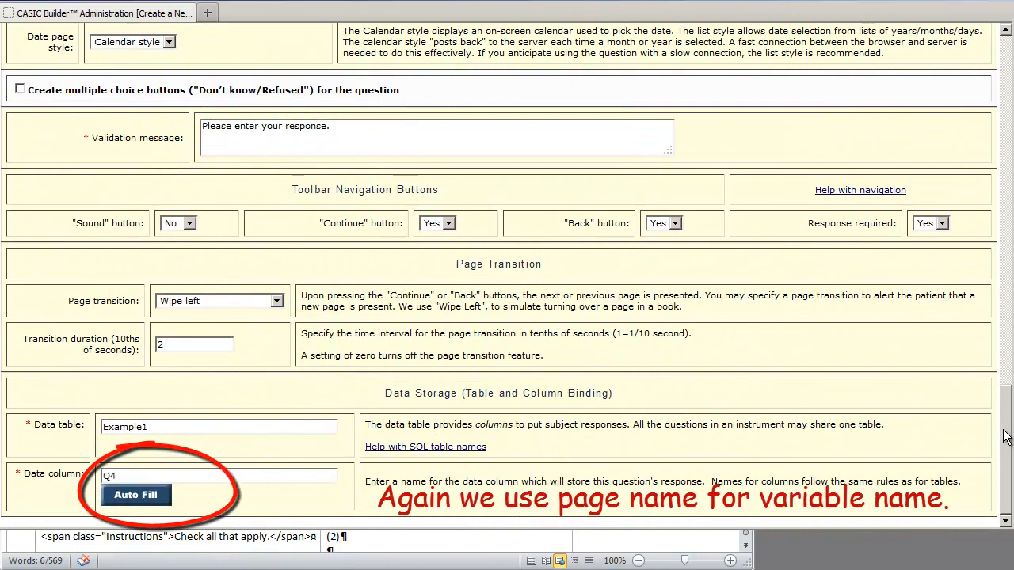
pyautogui.moveTo(1007, 437); pyautogui.dragTo(946, 212)
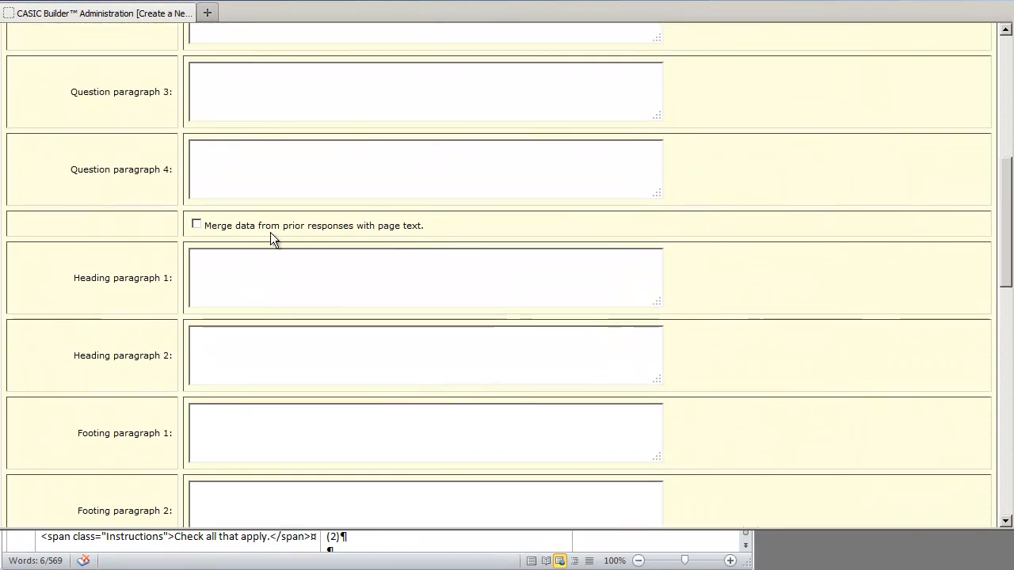
pyautogui.click(196, 224)
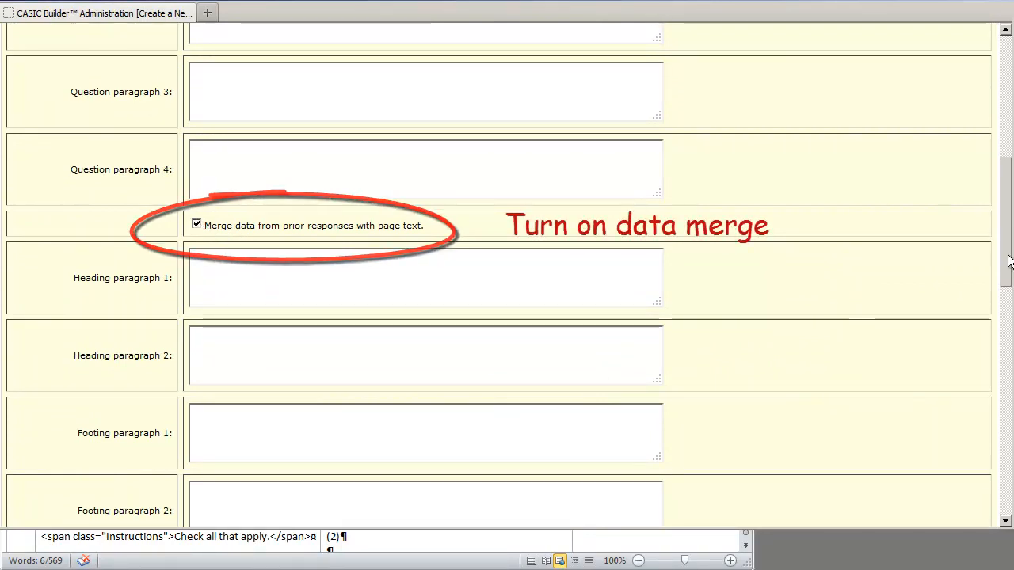
pyautogui.moveTo(1011, 260); pyautogui.dragTo(1006, 135)
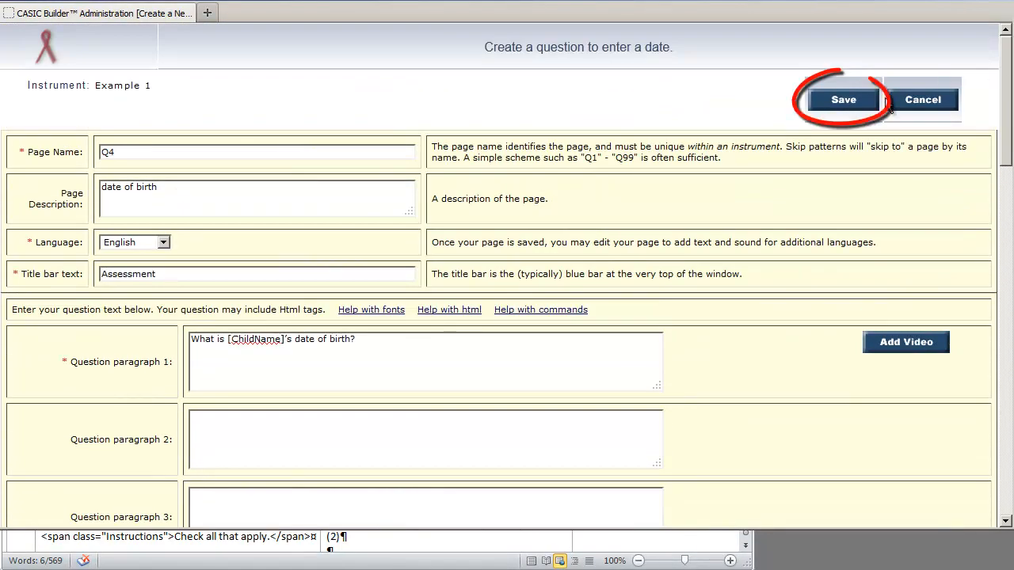
pyautogui.click(822, 111)
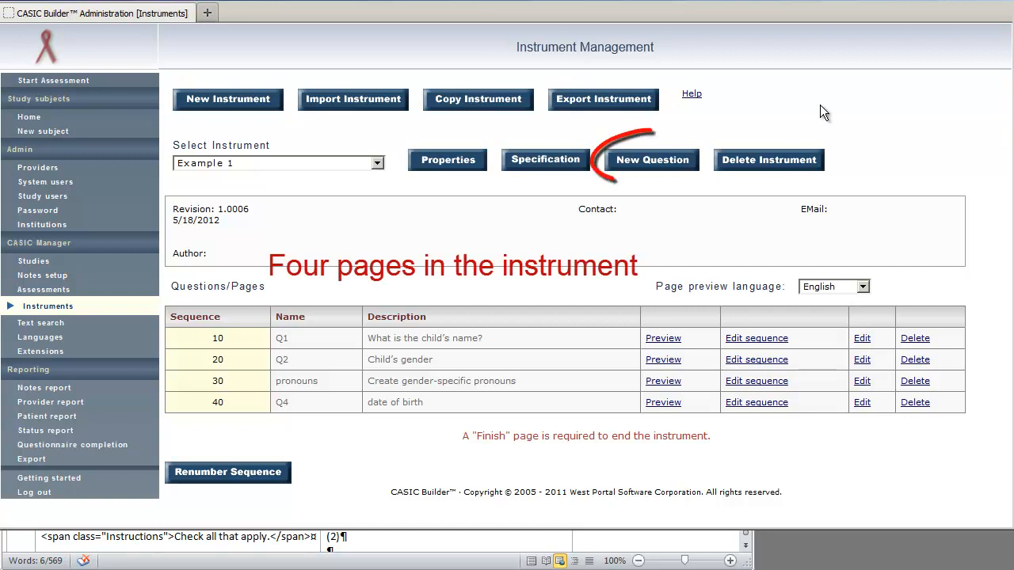
# Copy "Was [ChildName] born premature, meaning more than THREE weeks early?" from the Word questionnaire and create a "Multiple choice, vertical buttons" page in CASIC Builder.
pyautogui.click(612, 166)
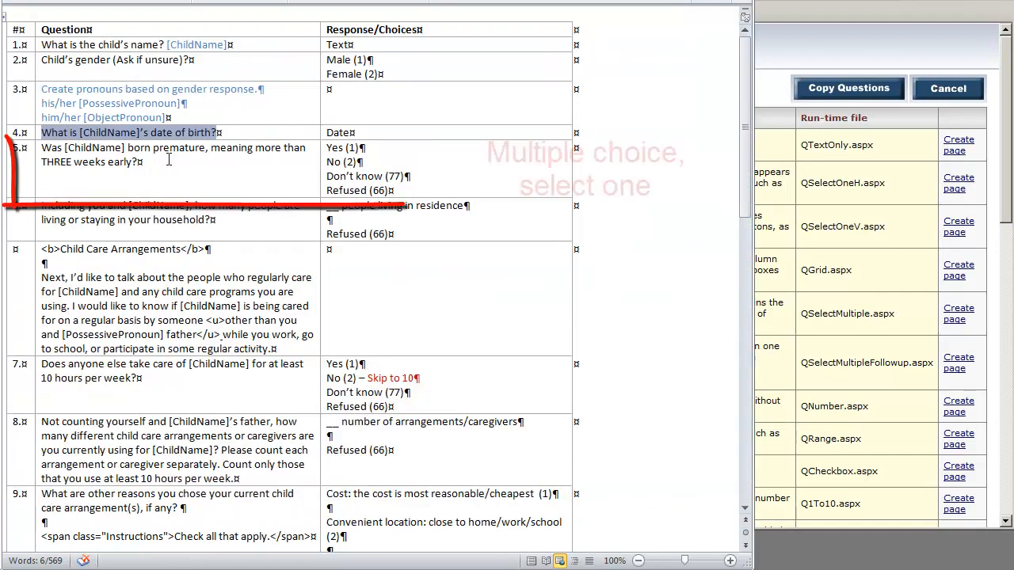
pyautogui.tripleClick(61, 158)
pyautogui.hotkey('ctrl', 'c')
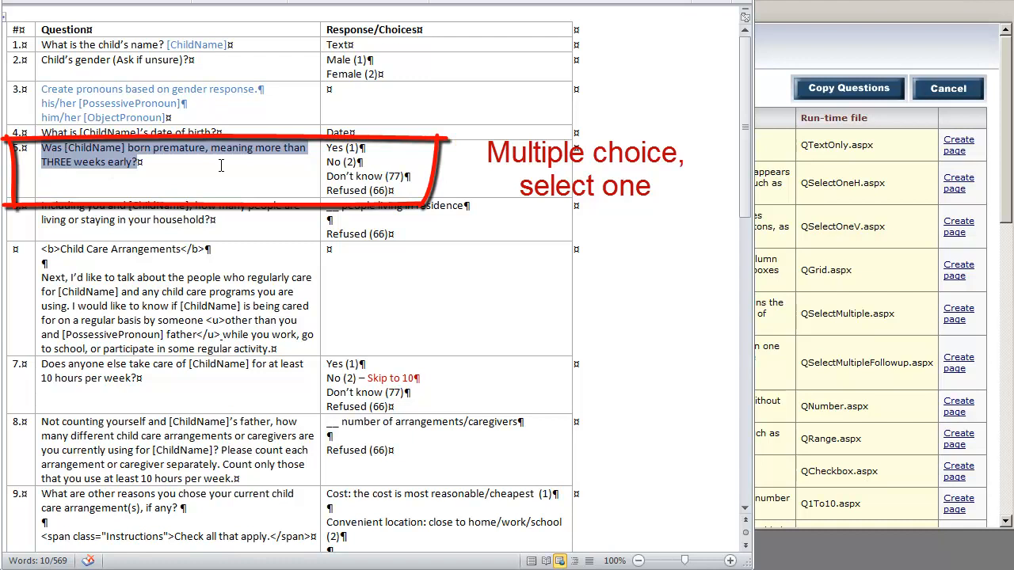
pyautogui.click(813, 38)
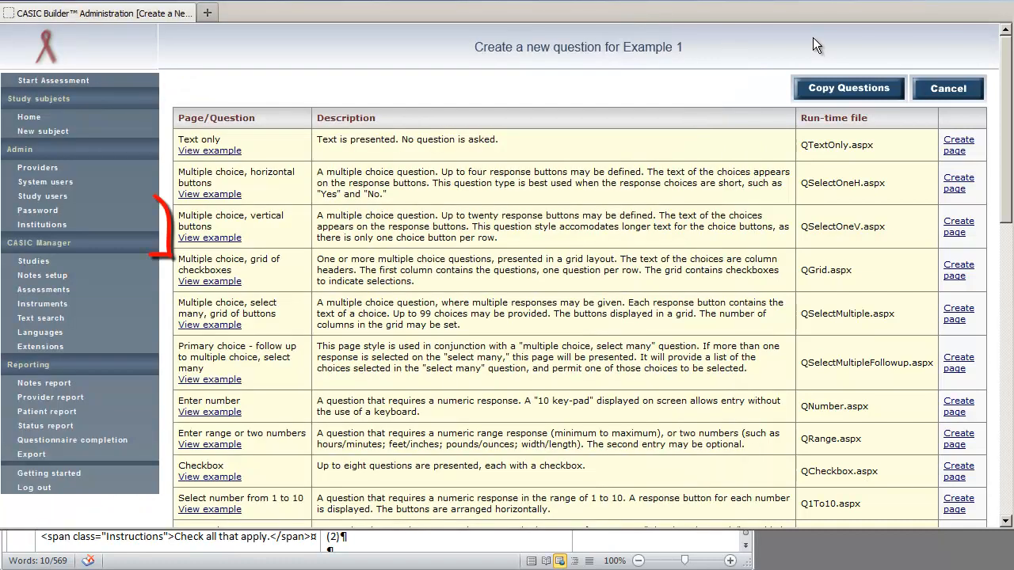
pyautogui.click(949, 227)
# Paste the copied question into question paragraph 1 and the page description, and name the page Q5.
pyautogui.click(315, 365)
pyautogui.hotkey('ctrl', 'v')
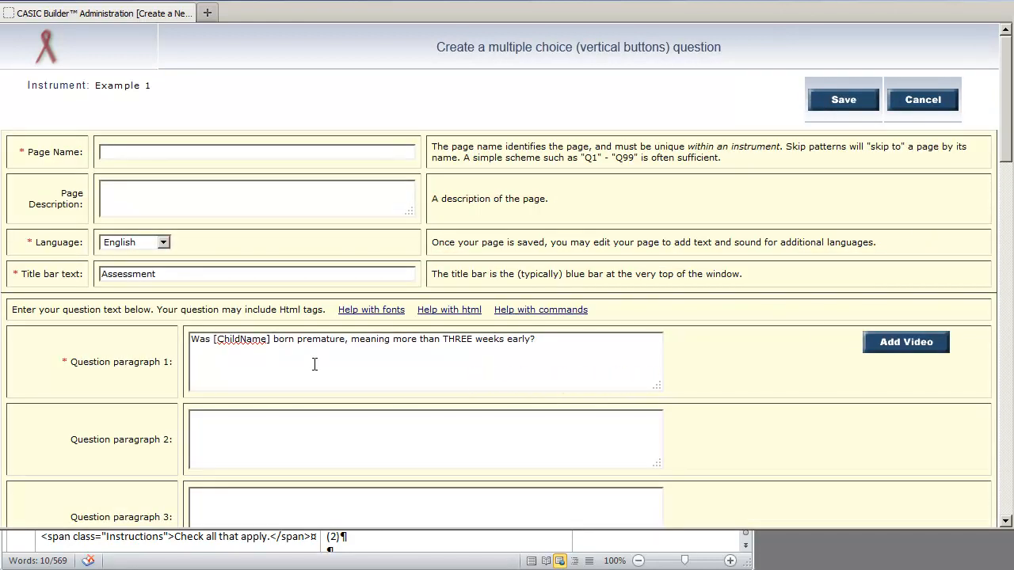
pyautogui.click(125, 152)
pyautogui.write('Q5')
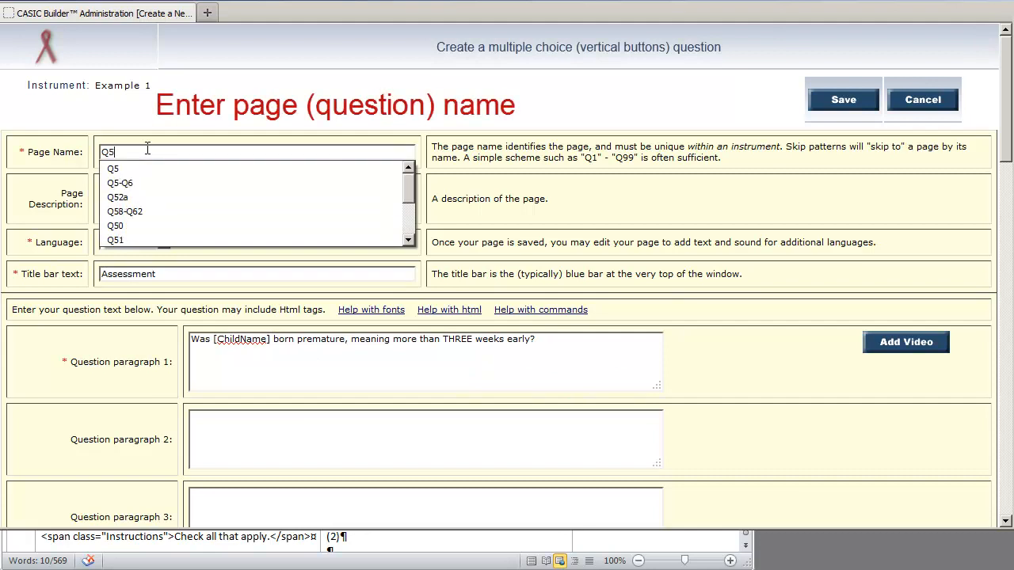
pyautogui.click(129, 202)
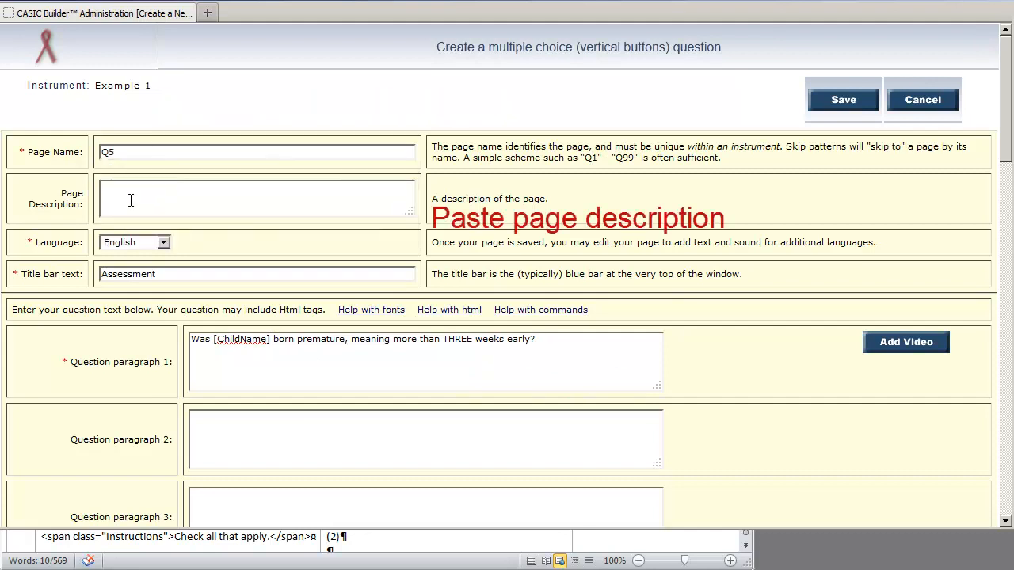
pyautogui.hotkey('ctrl', 'v')
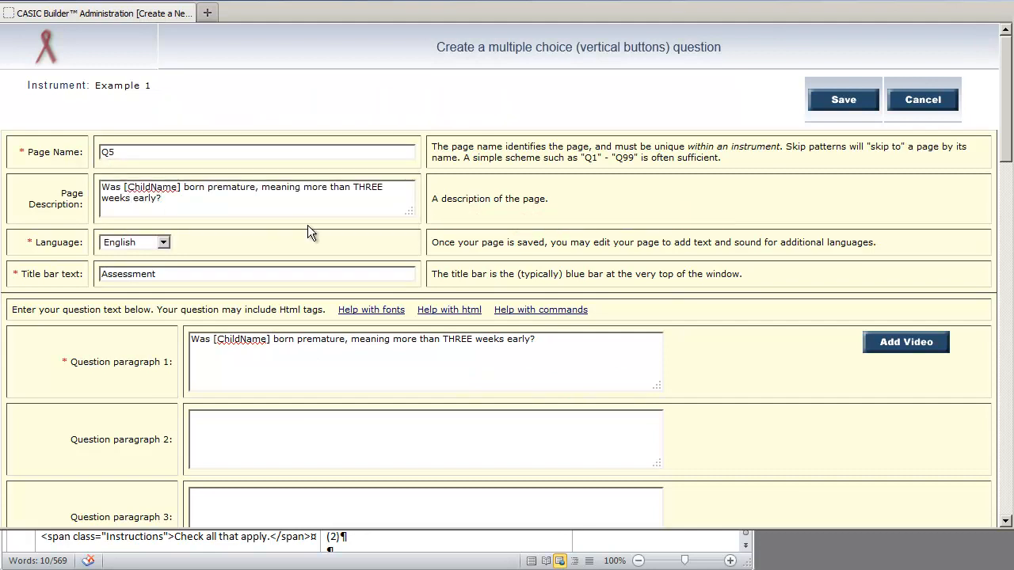
# Enable merging data from prior responses with page text and set the scoring to Custom.
pyautogui.click(1006, 158)
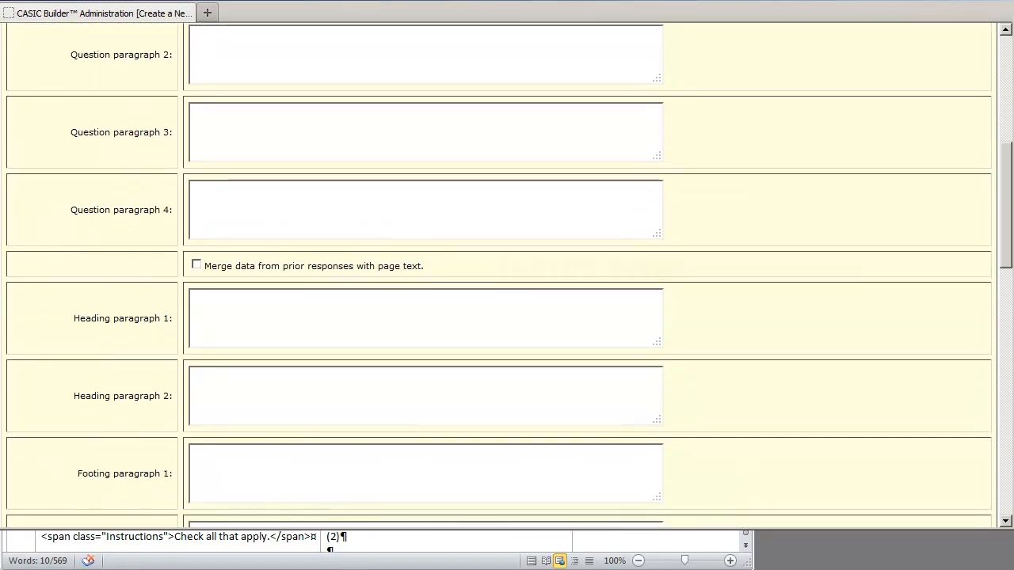
pyautogui.click(196, 261)
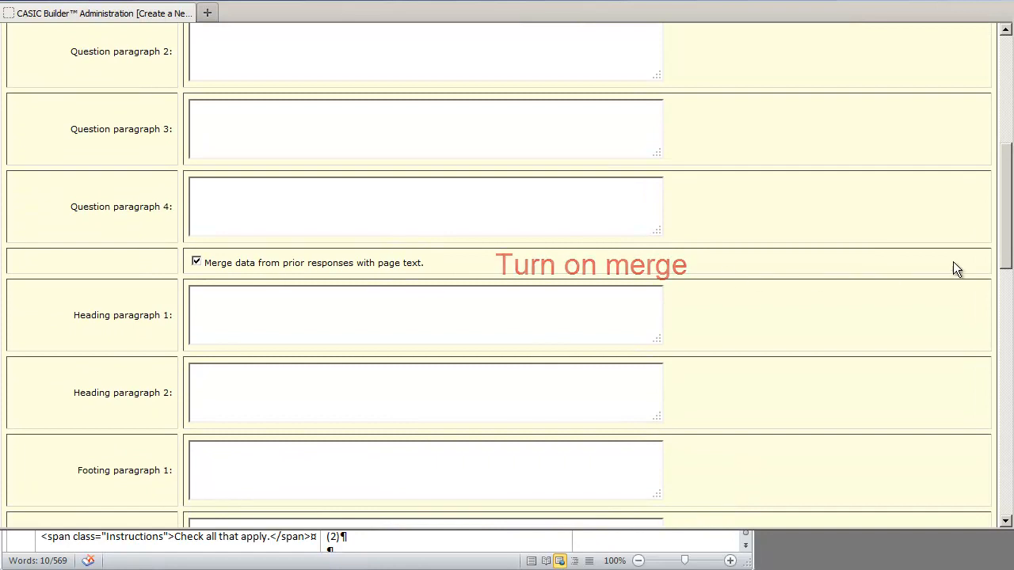
pyautogui.moveTo(1008, 267)
pyautogui.mouseDown()
pyautogui.moveTo(1010, 366)
pyautogui.moveTo(872, 396)
pyautogui.mouseUp()
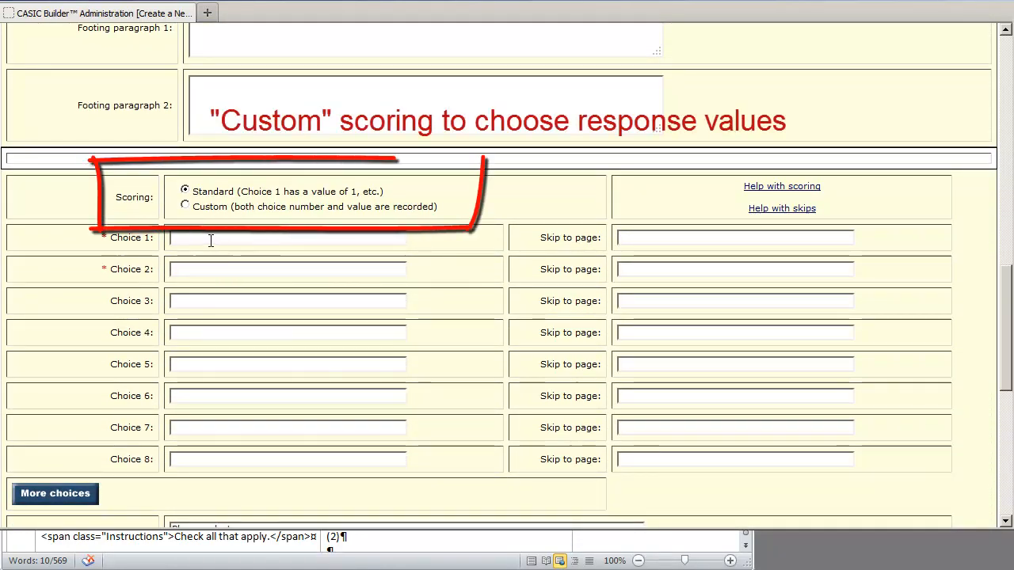
pyautogui.click(184, 205)
# Enter choice 1 as Yes with score value 1 and choice 2 as No with score value 2.
pyautogui.write('Yes')
pyautogui.press('Tab')
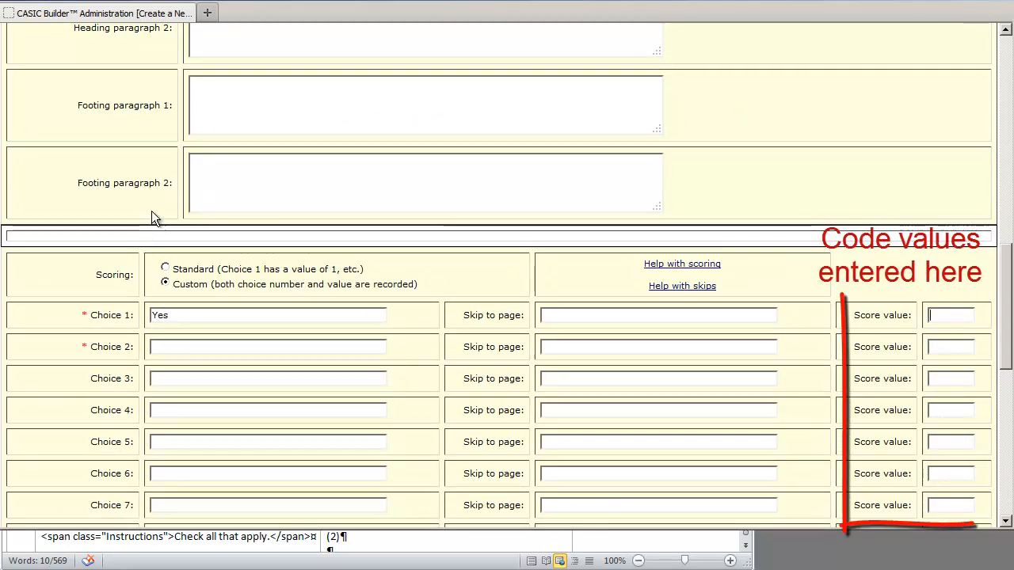
pyautogui.write('1')
pyautogui.press('Tab')
pyautogui.write('No')
pyautogui.press('Tab')
pyautogui.write('2')
pyautogui.press('Tab')
# Enter choice 3 as Don't know with score value 77 and choice 4 as Refused with score value 66.
pyautogui.write('Don')
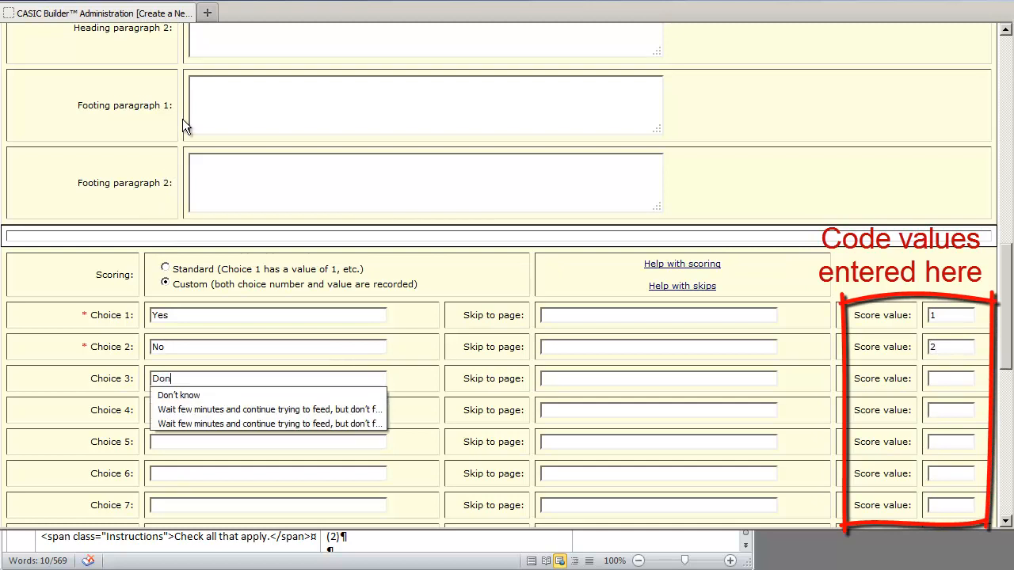
pyautogui.press('Down')
pyautogui.press('Return')
pyautogui.press('Tab')
pyautogui.write('77')
pyautogui.press('Tab')
pyautogui.write('Refuse')
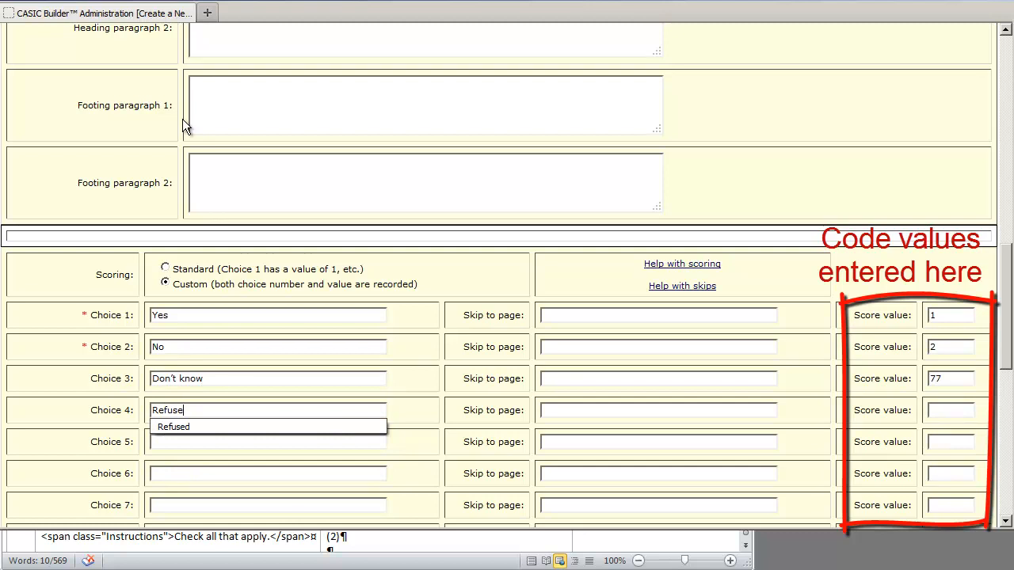
pyautogui.write('d')
pyautogui.press('Tab')
pyautogui.write('66')
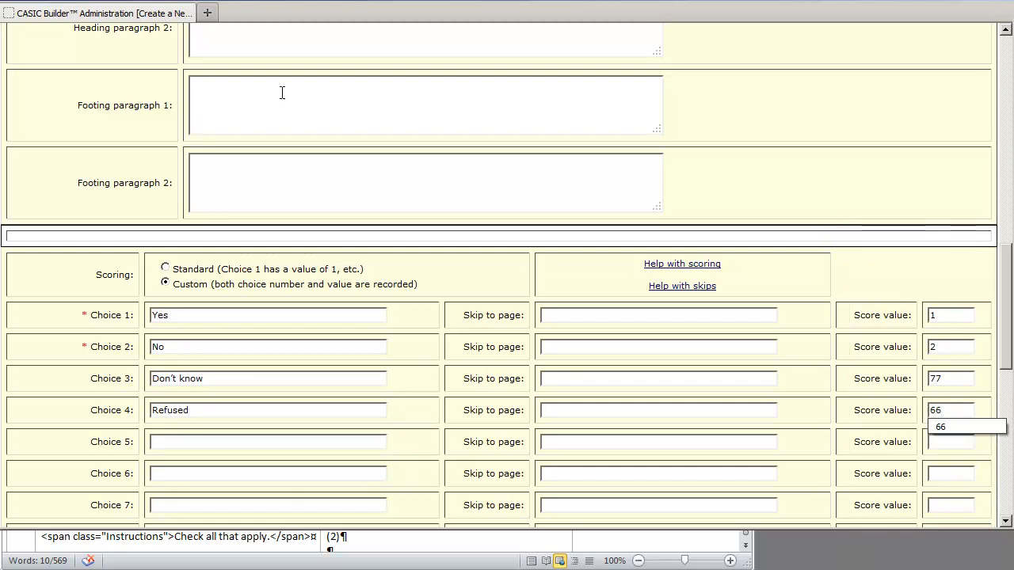
pyautogui.press('Escape')
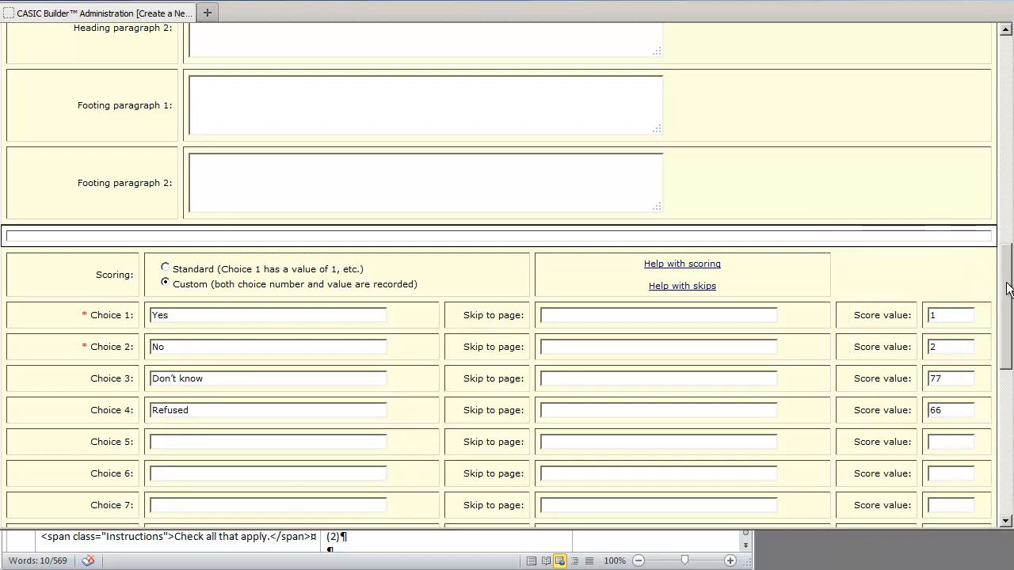
# Auto-fill the data column as Q5 and save the multiple choice page.
pyautogui.scroll(-6, 1008, 285)
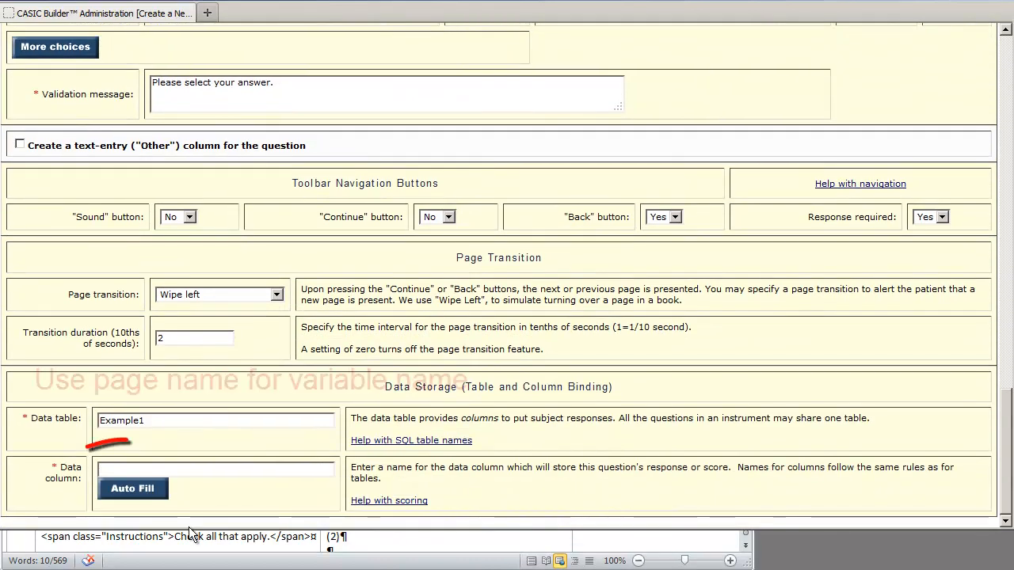
pyautogui.click(134, 487)
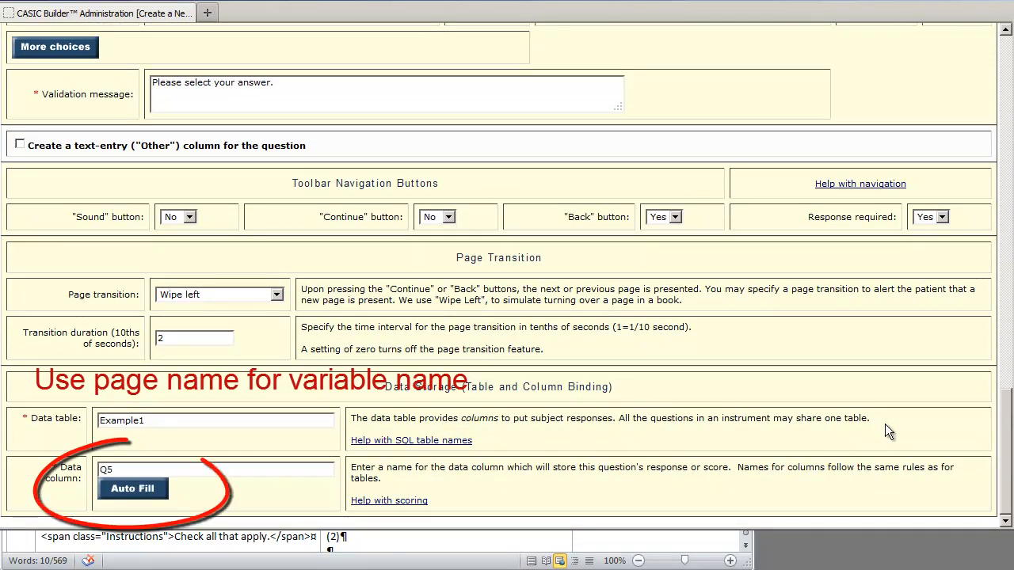
pyautogui.moveTo(1008, 452); pyautogui.dragTo(1006, 103)
pyautogui.click(842, 100)
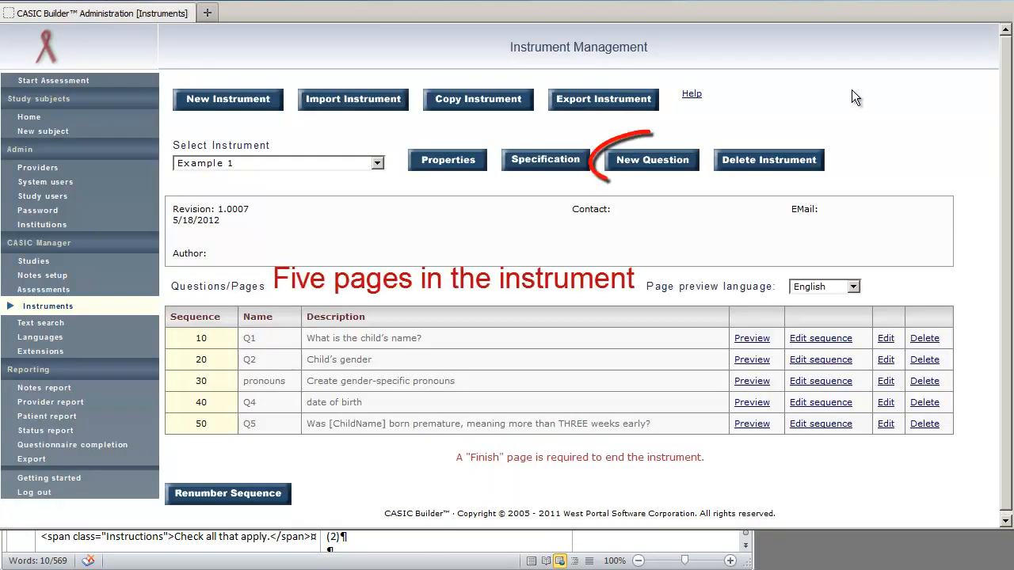
# Start a new question for the instrument, copy question 6's text from the Word questionnaire, and create an Enter number page.
pyautogui.click(668, 166)
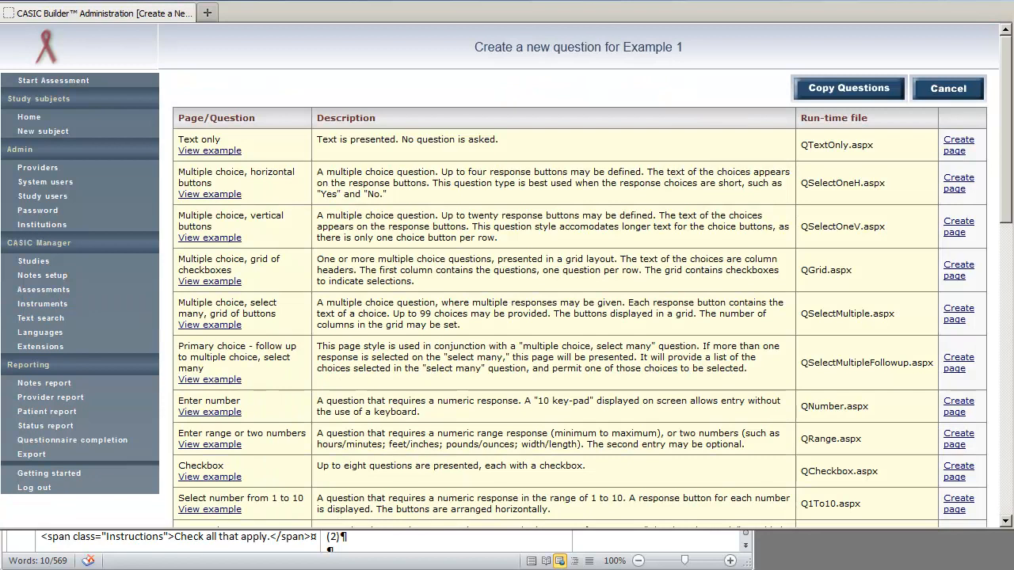
pyautogui.hotkey('alt', 'Tab')
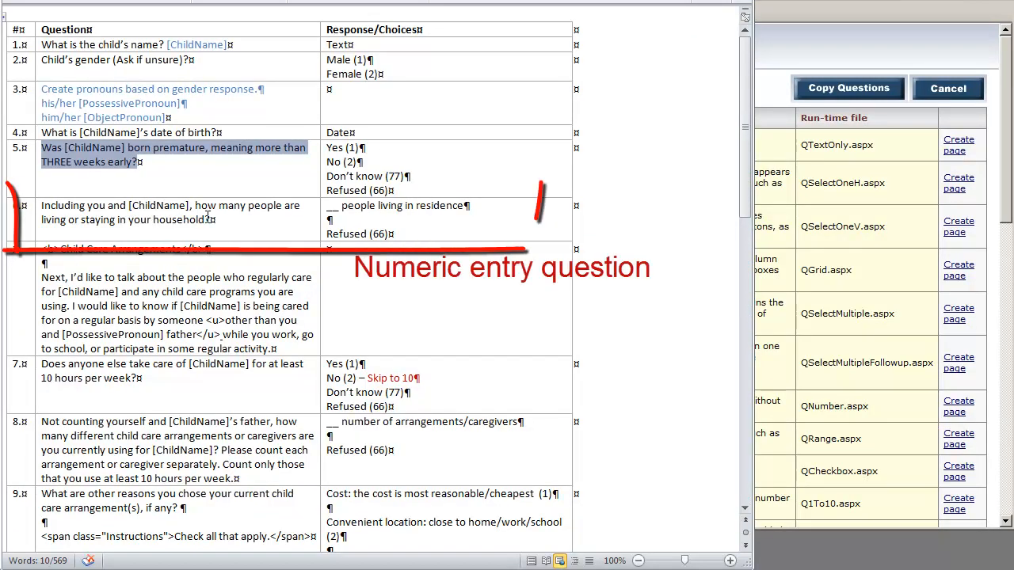
pyautogui.moveTo(211, 220)
pyautogui.mouseDown()
pyautogui.moveTo(68, 219)
pyautogui.moveTo(41, 206)
pyautogui.mouseUp()
pyautogui.hotkey('ctrl', 'c')
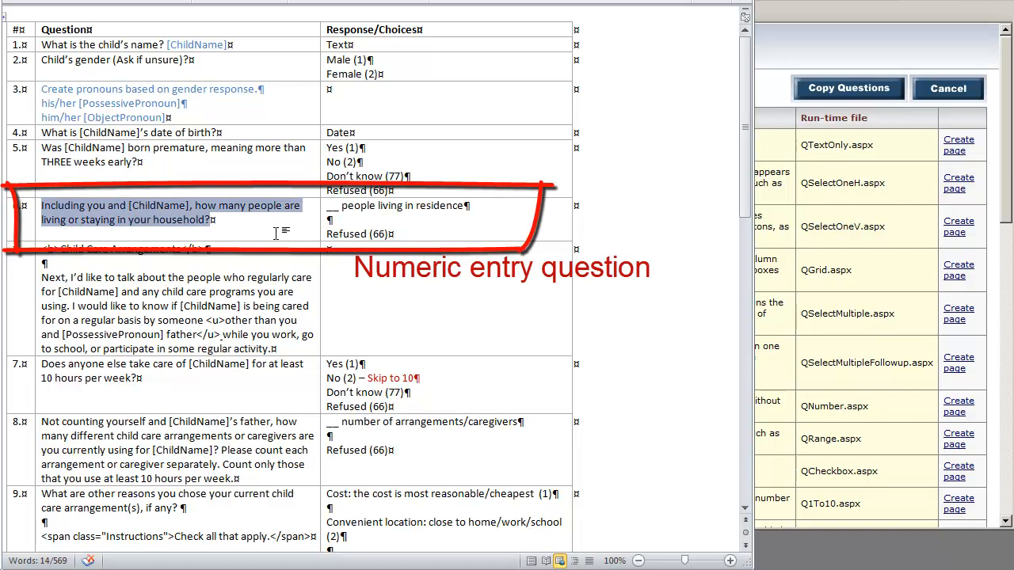
pyautogui.click(807, 44)
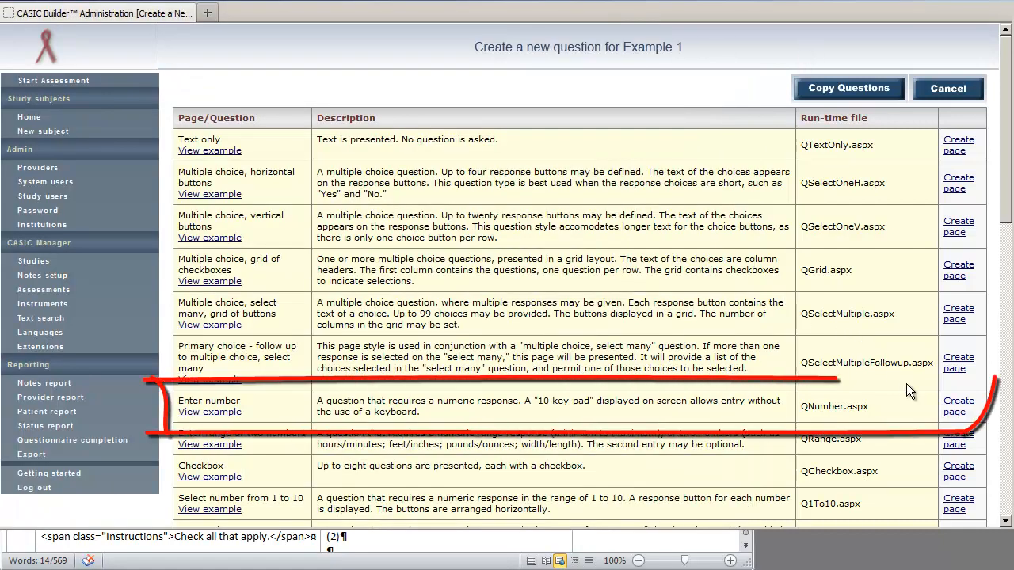
pyautogui.click(955, 404)
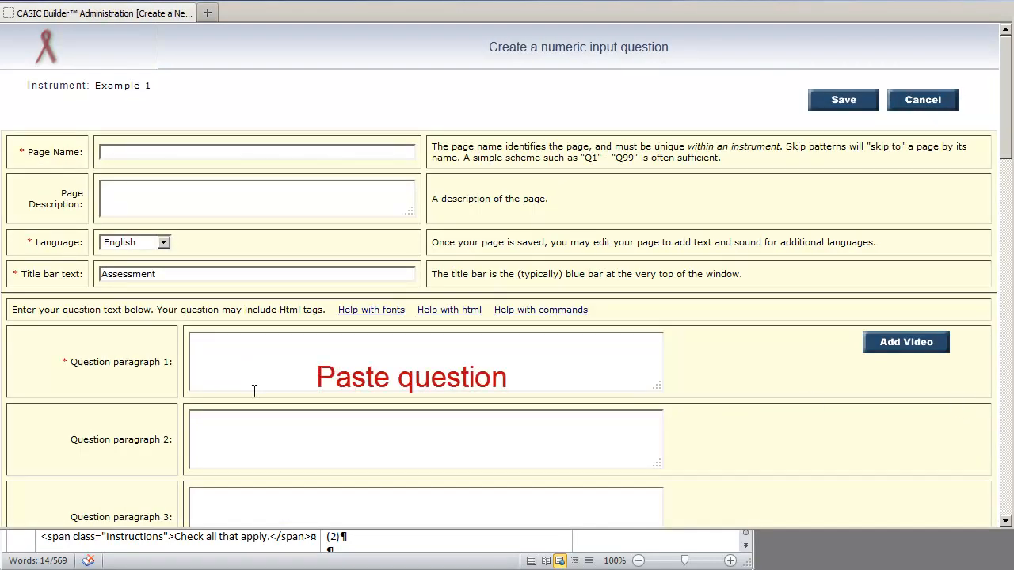
# Paste the copied household question into question paragraph 1 and the page description, and name the page Q6.
pyautogui.hotkey('ctrl', 'v')
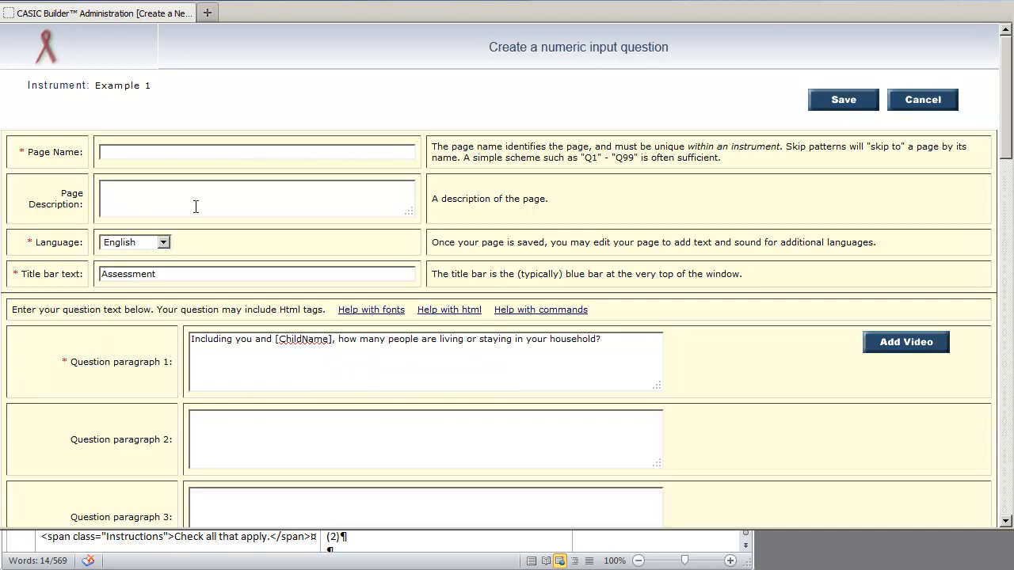
pyautogui.hotkey('ctrl', 'v')
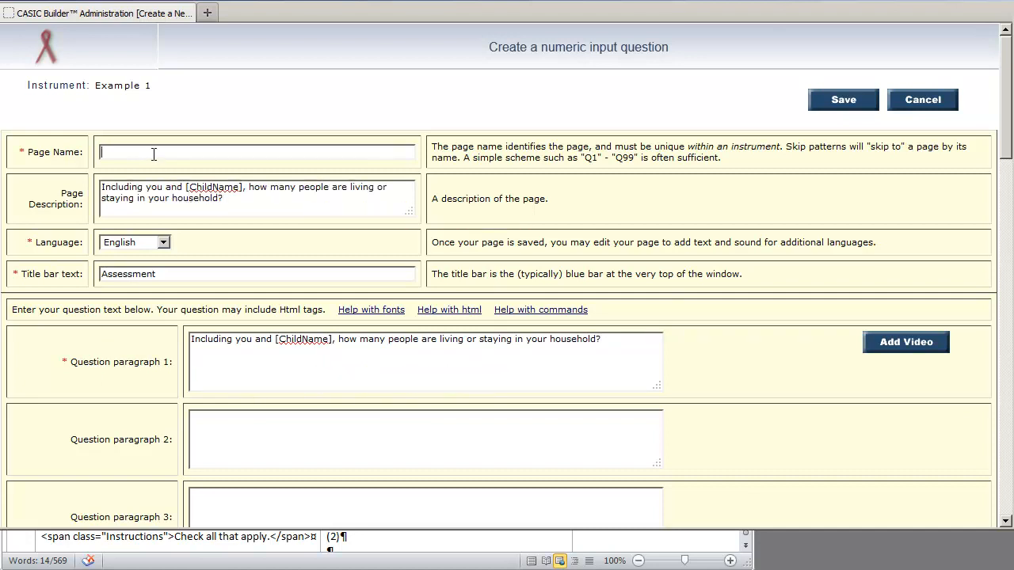
pyautogui.write('Q6')
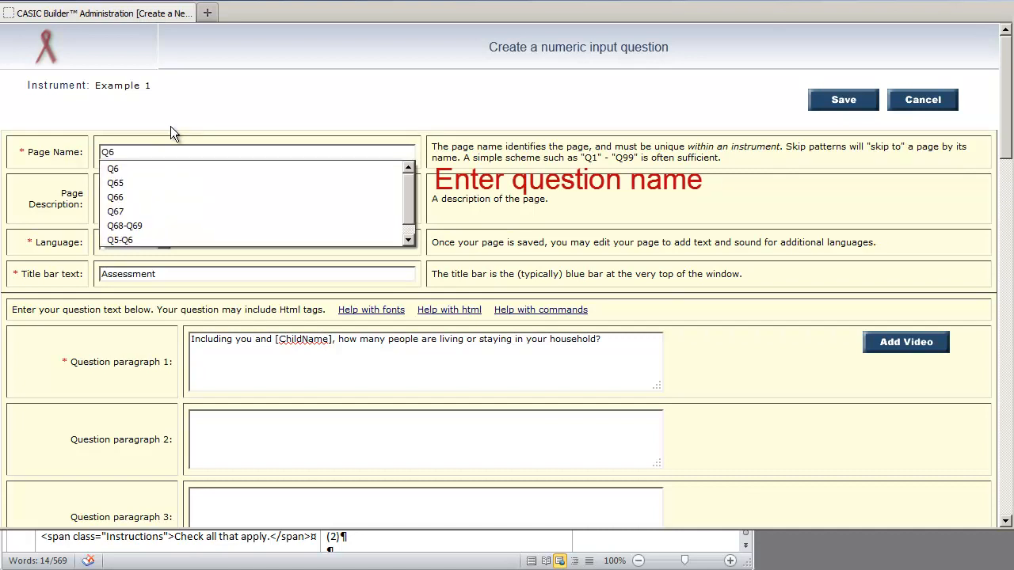
pyautogui.click(172, 125)
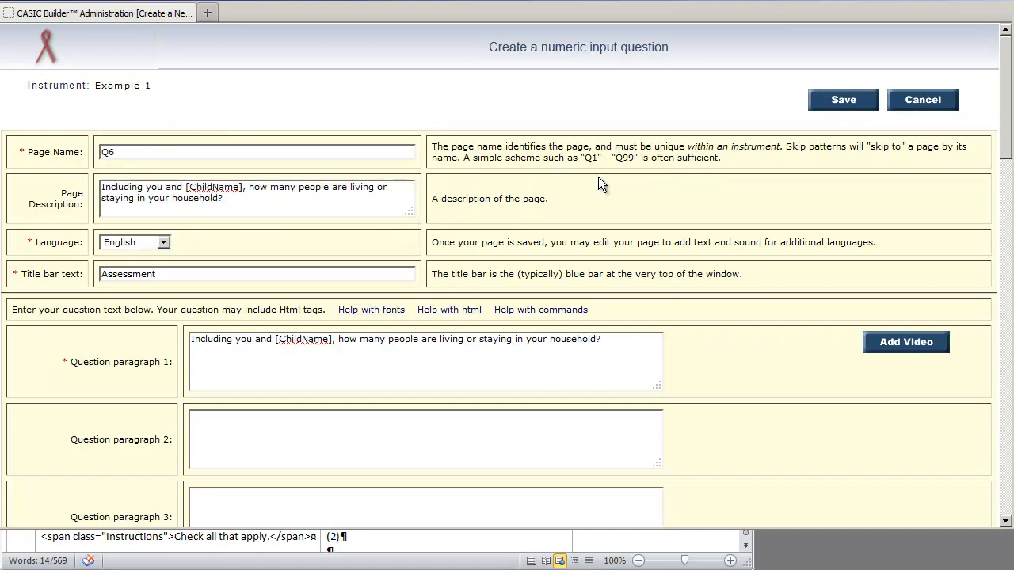
# Enable merging data from prior responses and set the text adjacent to the entry box to "people living in residence", as in the Word document.
pyautogui.scroll(-4, 1010, 157)
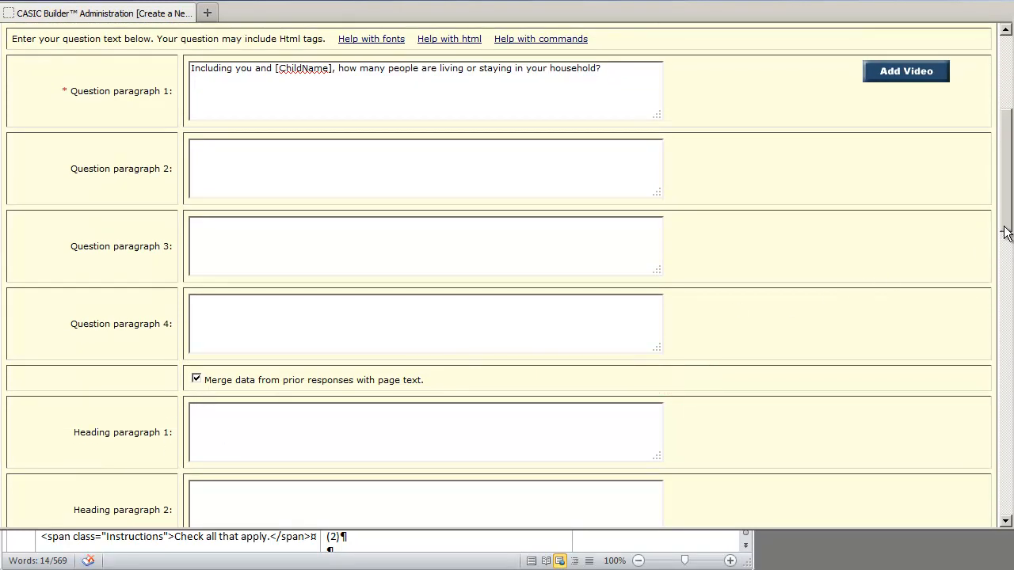
pyautogui.moveTo(1007, 227); pyautogui.dragTo(1008, 262)
pyautogui.scroll(-3, 1008, 262)
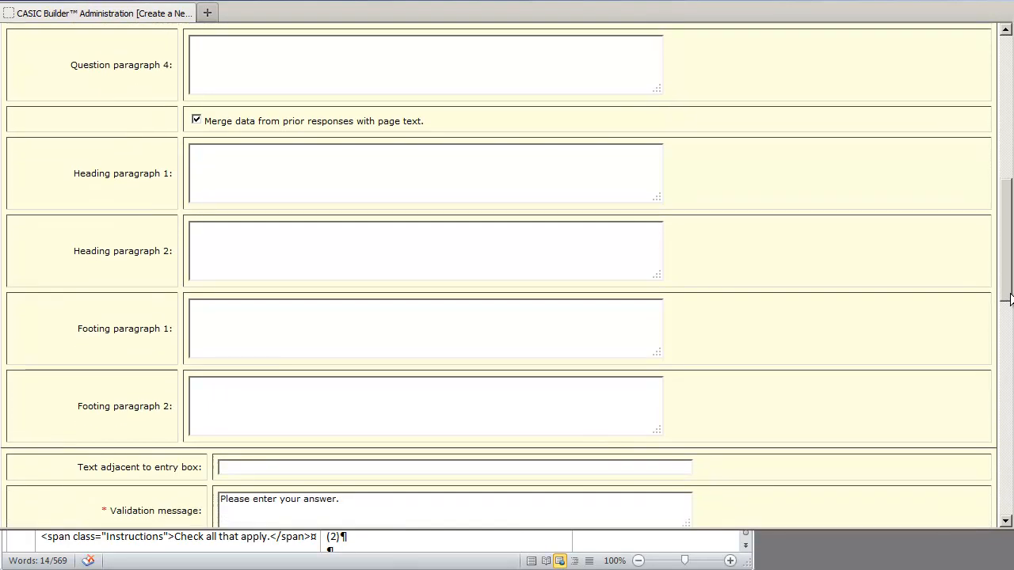
pyautogui.hotkey('alt', 'Tab')
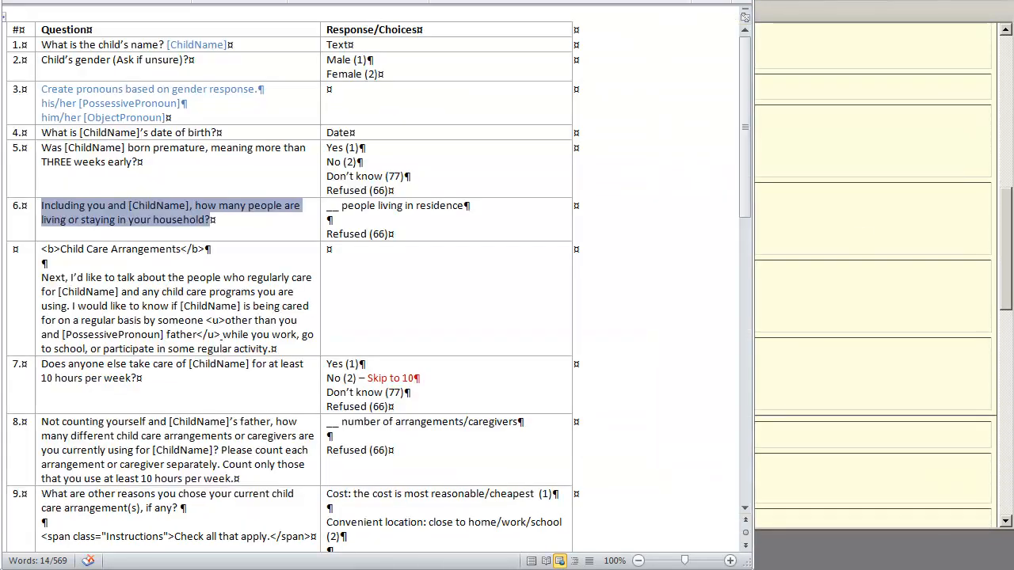
pyautogui.moveTo(343, 206); pyautogui.dragTo(463, 206)
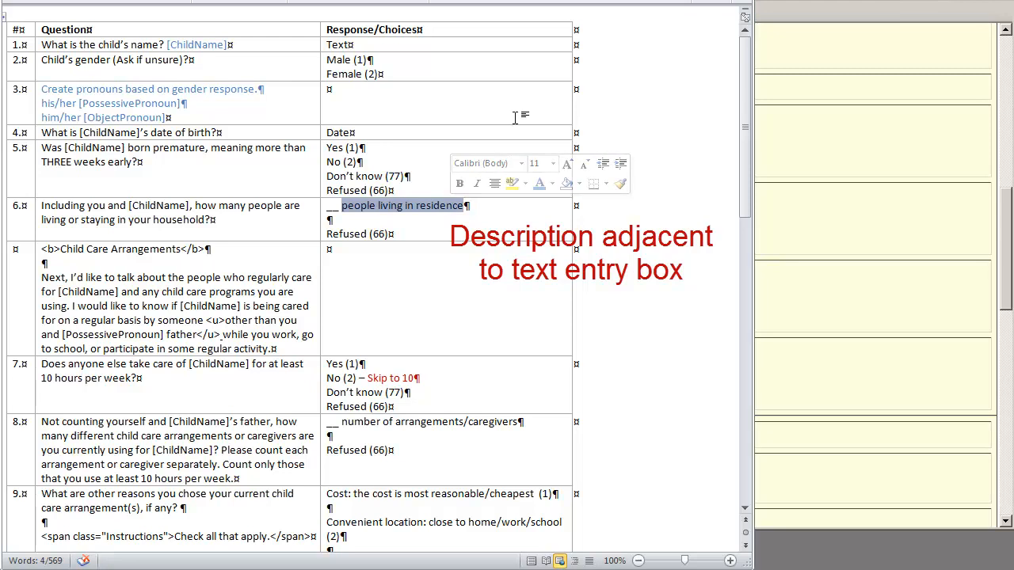
pyautogui.click(850, 46)
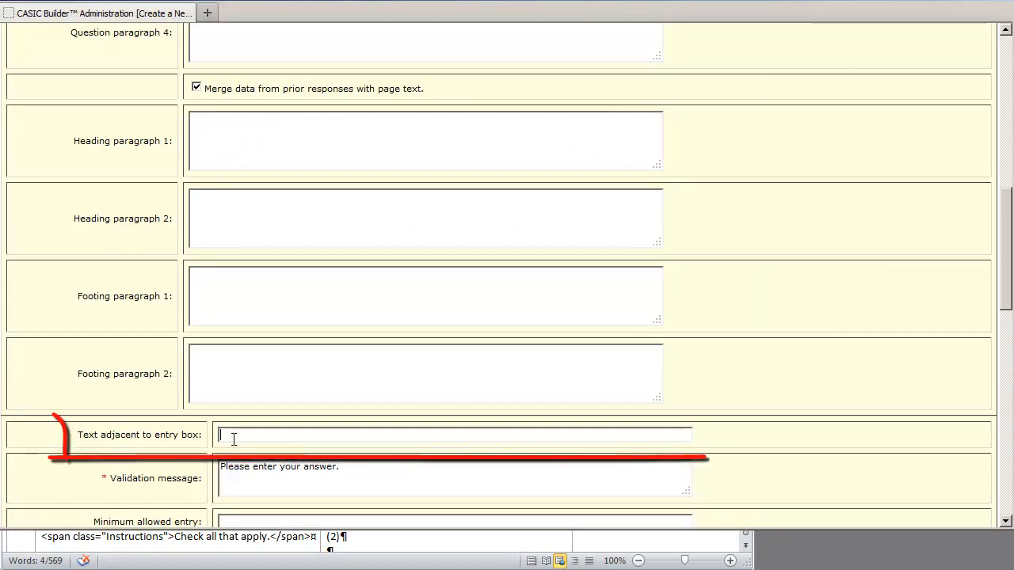
pyautogui.write('people living in residence')
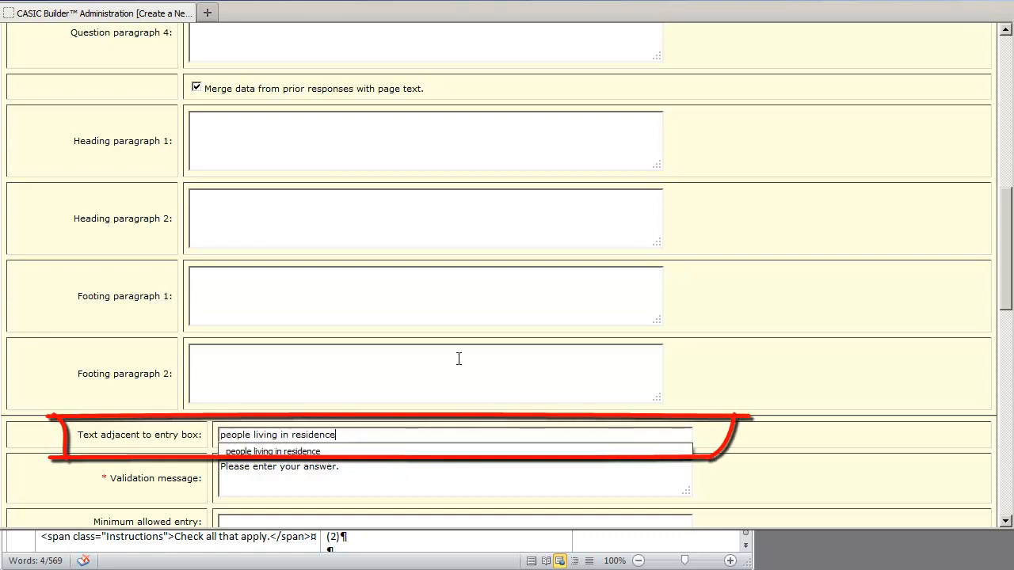
# Enable multiple choice buttons for the question, with Refused as the first button, score value 66, and the second button's text blank.
pyautogui.moveTo(1005, 271); pyautogui.dragTo(1005, 382)
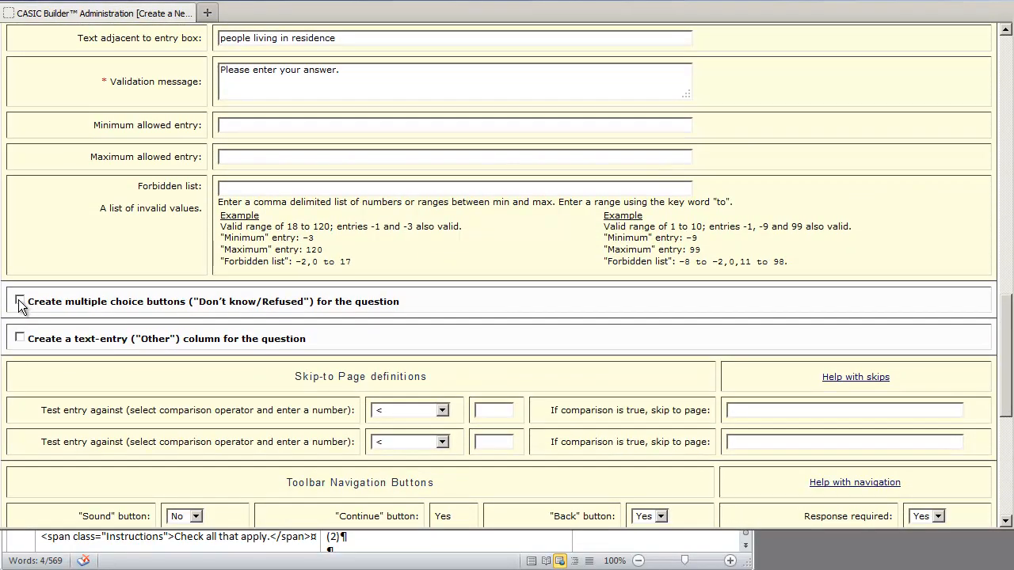
pyautogui.click(20, 301)
pyautogui.scroll(-2, 31, 297)
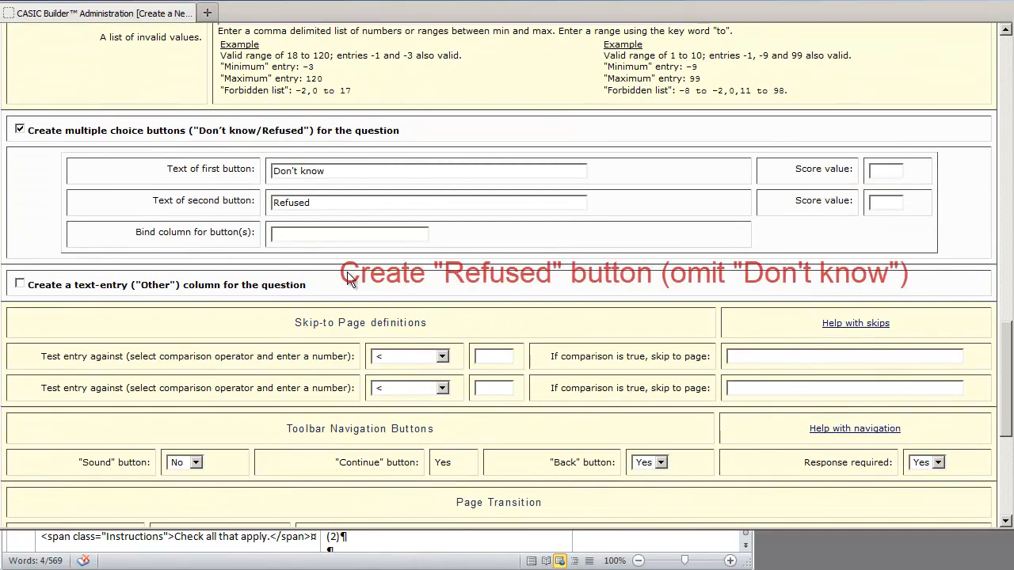
pyautogui.moveTo(313, 203); pyautogui.dragTo(82, 181)
pyautogui.hotkey('ctrl', 'c')
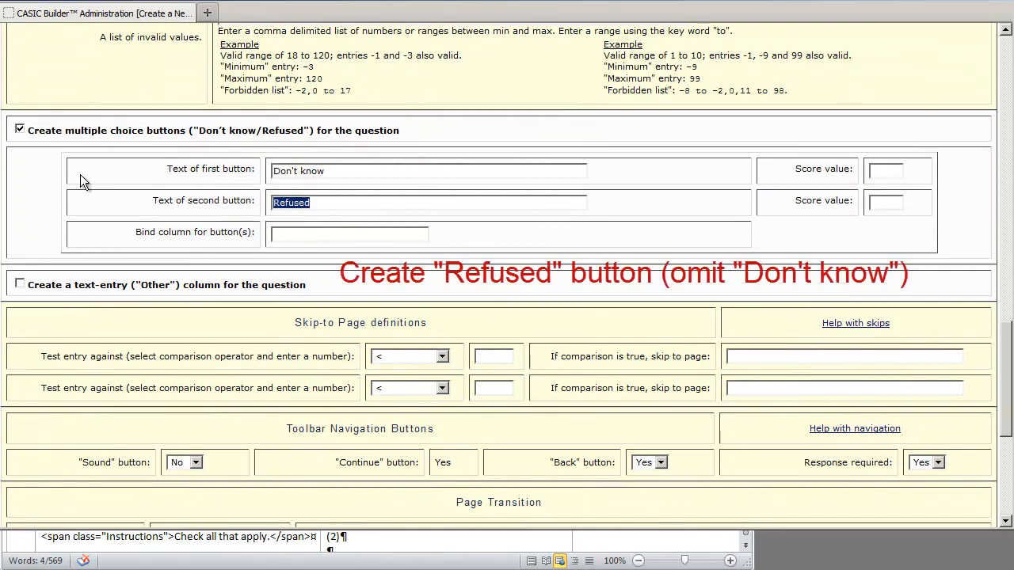
pyautogui.press('Delete')
pyautogui.moveTo(330, 169); pyautogui.dragTo(76, 142)
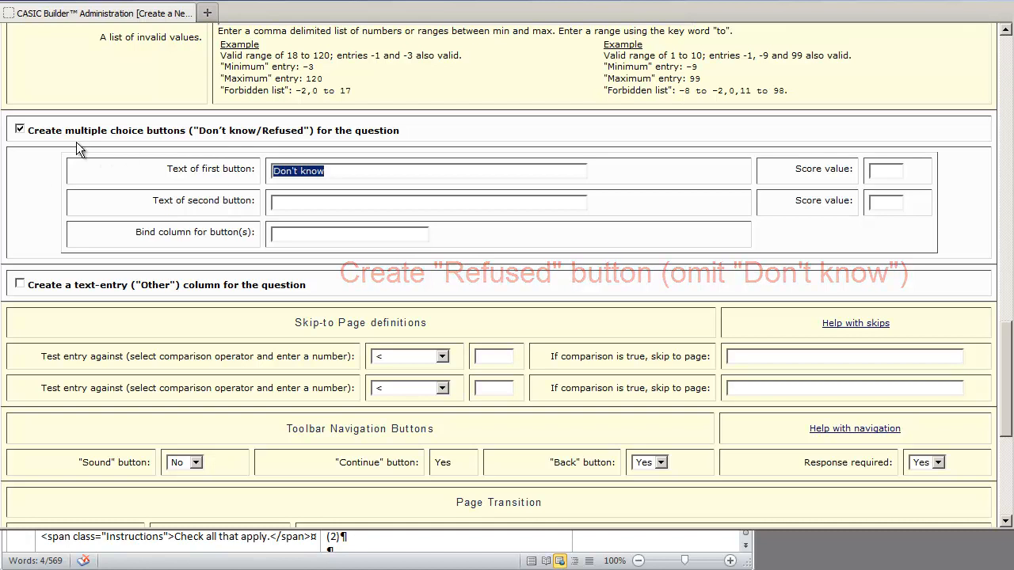
pyautogui.hotkey('ctrl', 'v')
pyautogui.click(896, 169)
pyautogui.write('66')
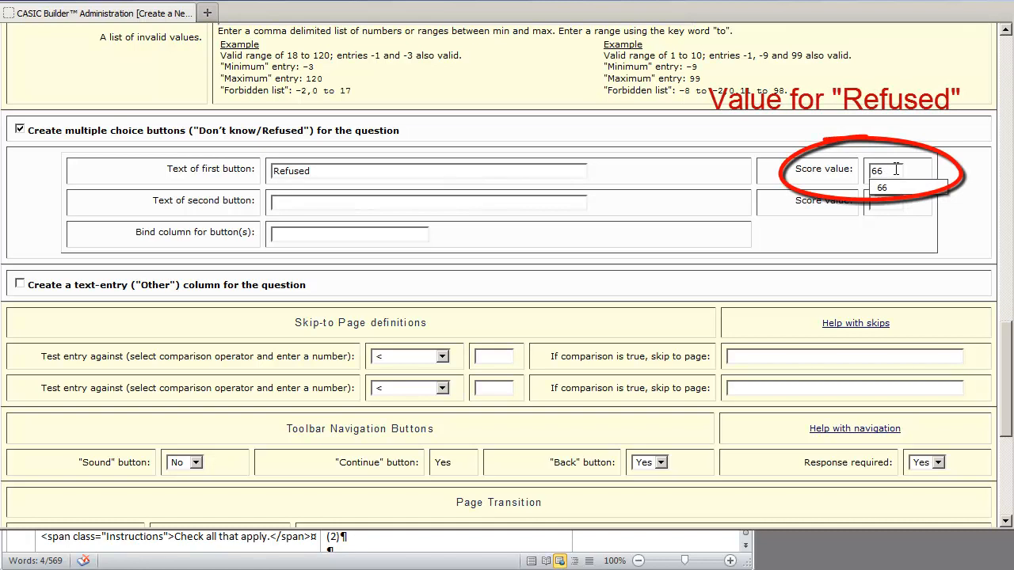
pyautogui.click(901, 143)
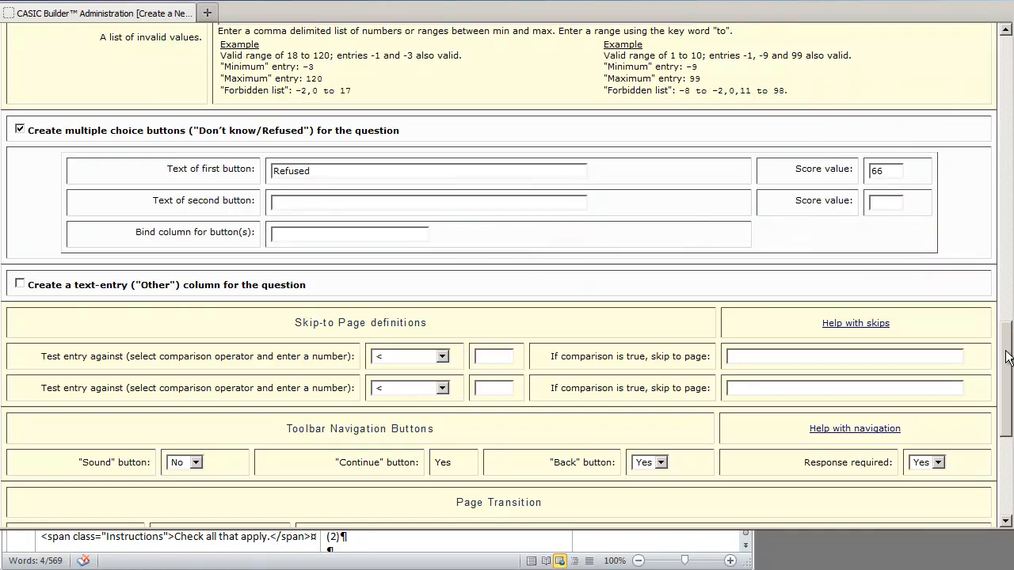
# Auto-fill the data column as Q6 and try to save the numeric input page.
pyautogui.moveTo(1009, 359); pyautogui.dragTo(1009, 430)
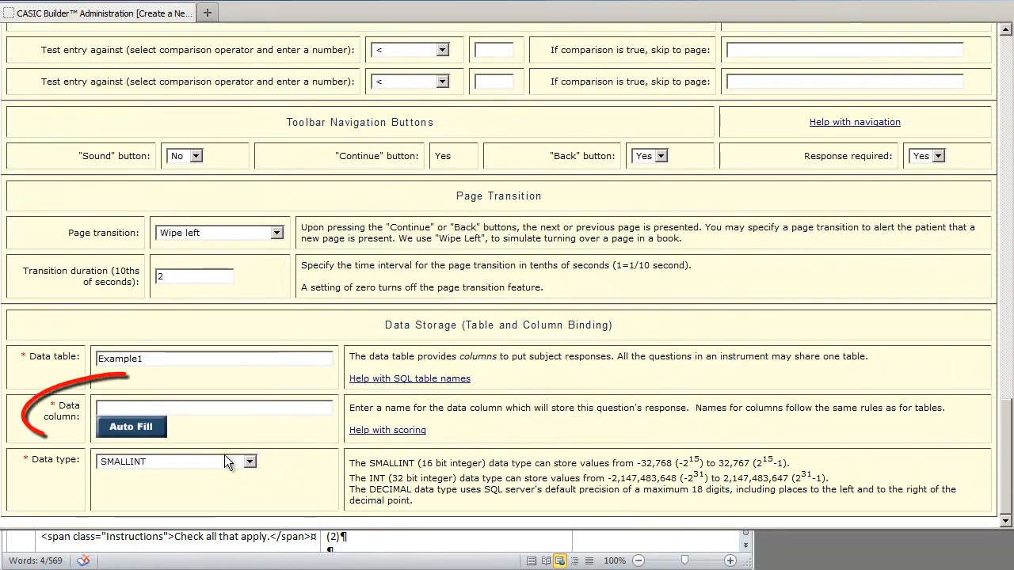
pyautogui.click(151, 429)
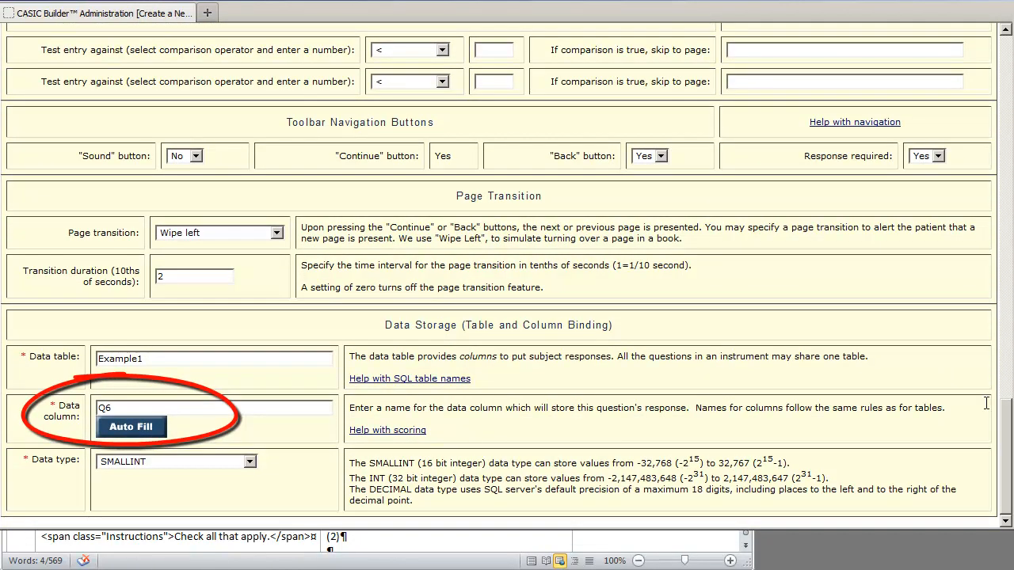
pyautogui.moveTo(1006, 430); pyautogui.dragTo(1011, 5)
pyautogui.click(838, 95)
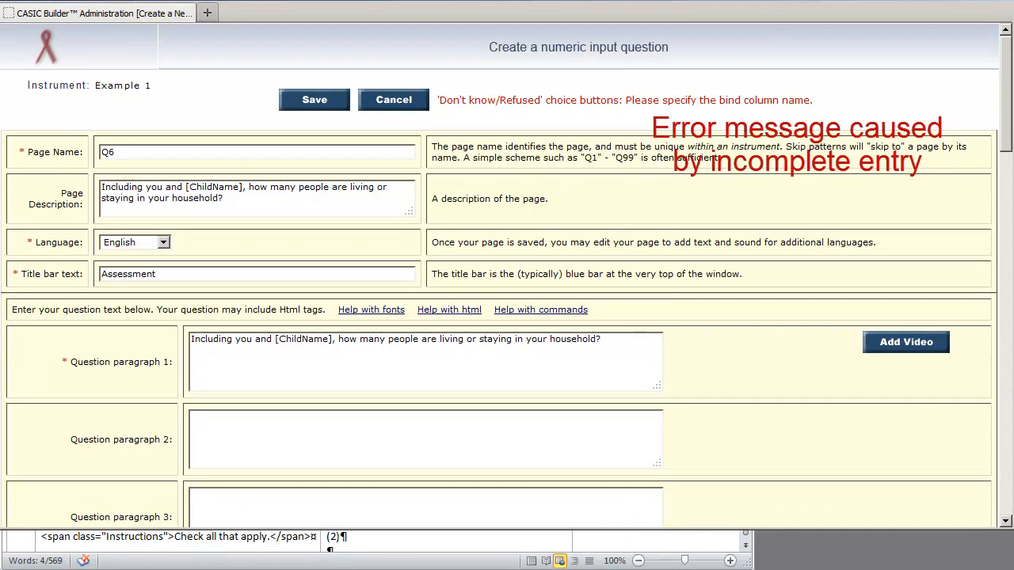
# Set the bind column for the Refused button to Q6Refused and save the numeric input page.
pyautogui.moveTo(1006, 92); pyautogui.dragTo(1010, 345)
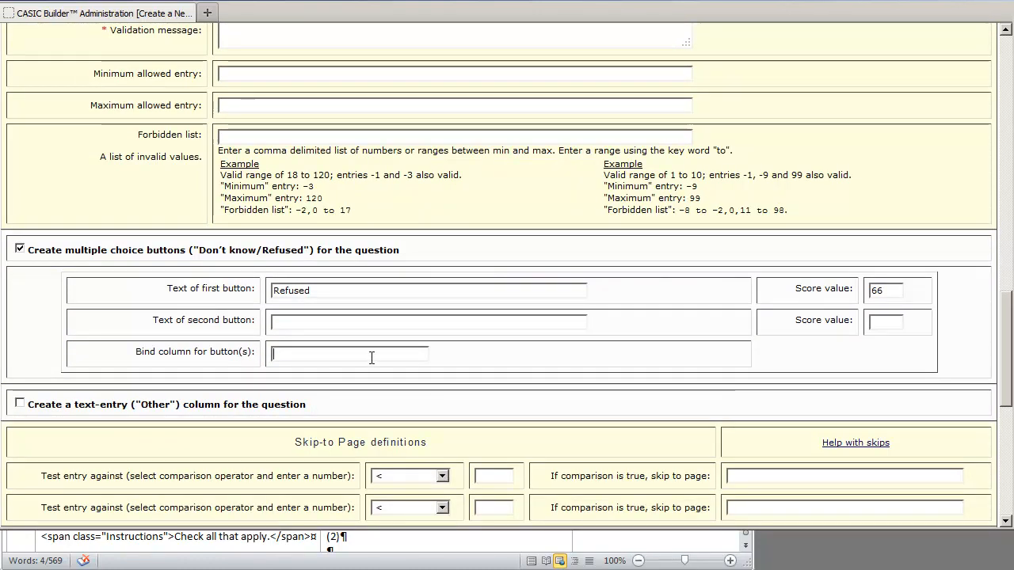
pyautogui.click(278, 354)
pyautogui.write('Q6Refused')
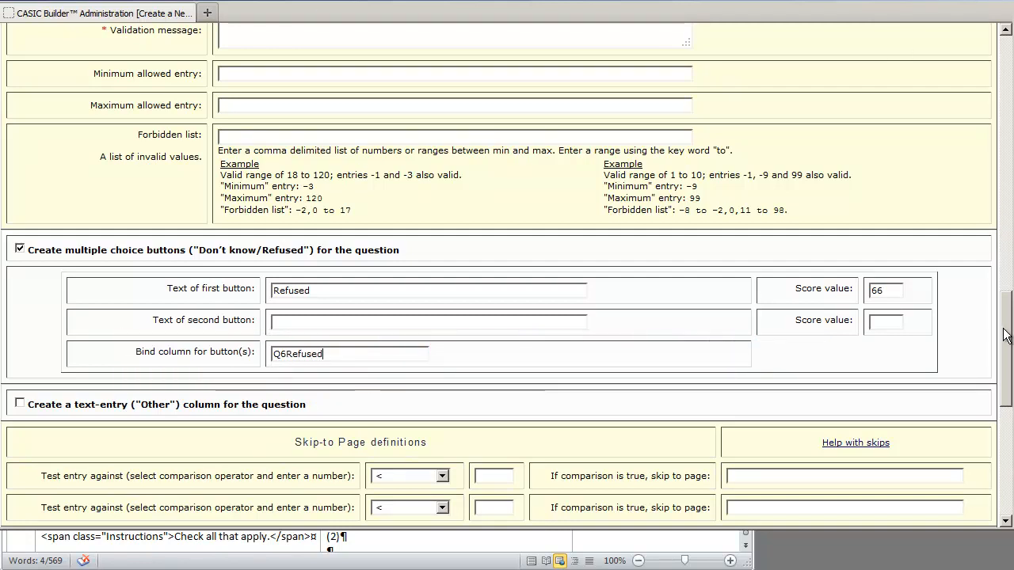
pyautogui.moveTo(1006, 335); pyautogui.dragTo(1007, 78)
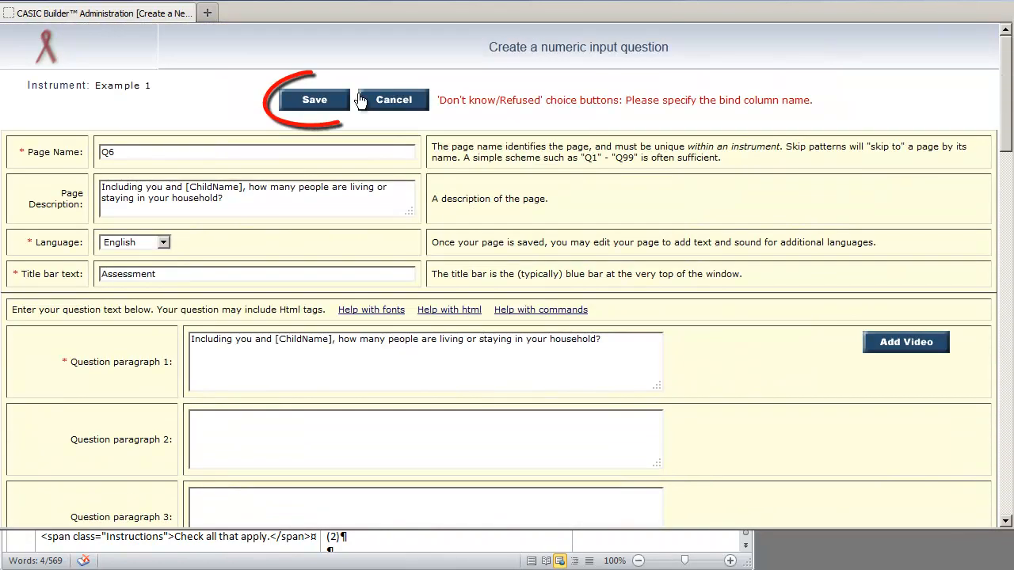
pyautogui.click(327, 100)
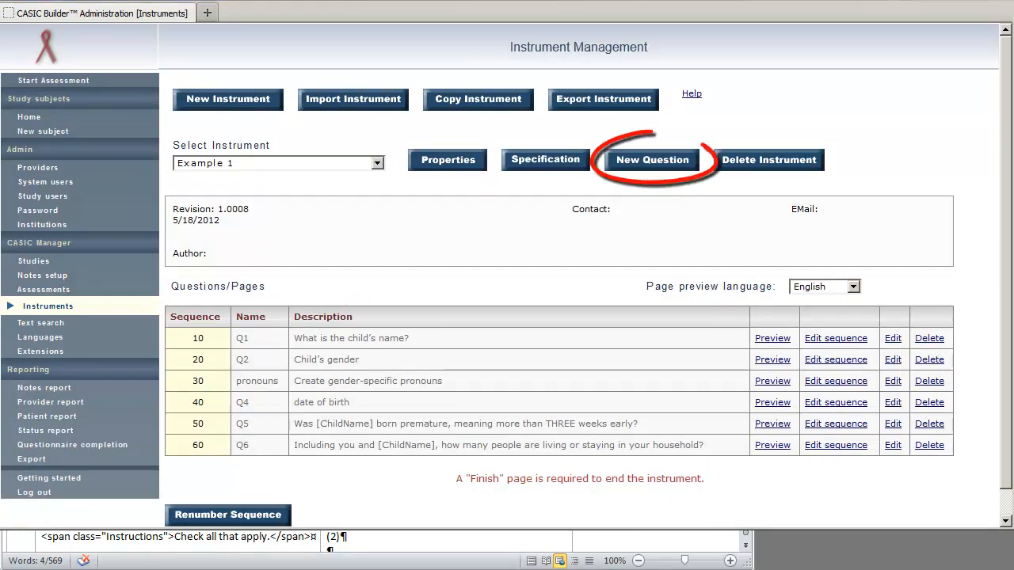
# Create a multiple choice page with vertical buttons and copy "<b>Child Care Arrangements</b>" from the Word document into question paragraph 1.
pyautogui.click(665, 162)
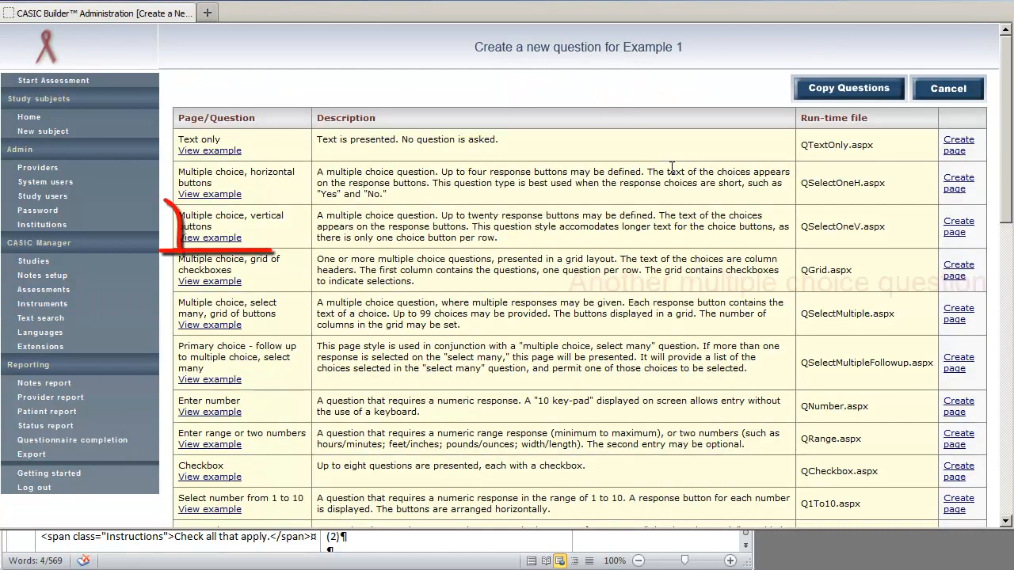
pyautogui.click(958, 226)
pyautogui.hotkey('alt', 'Tab')
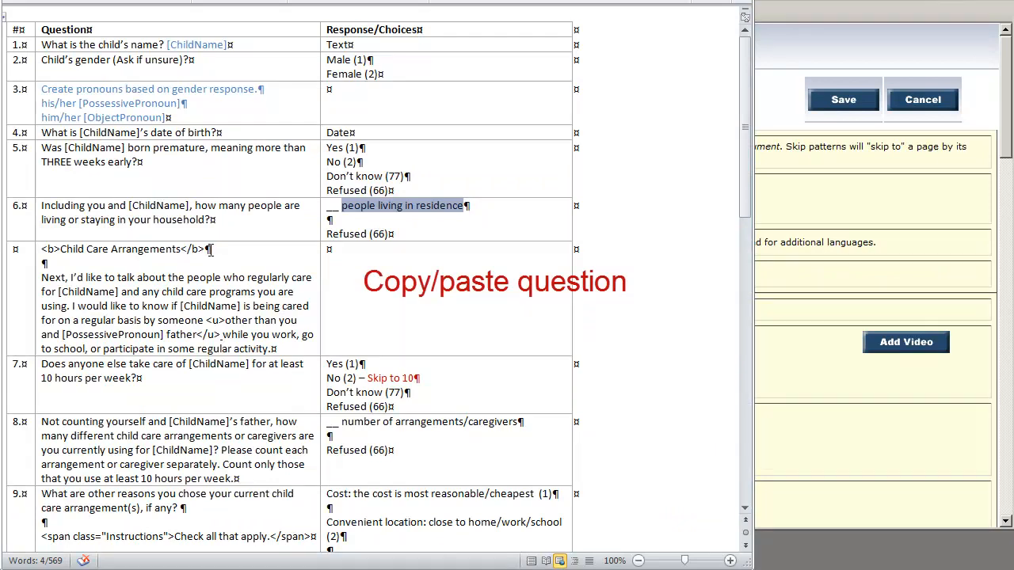
pyautogui.moveTo(205, 249); pyautogui.dragTo(40, 251)
pyautogui.hotkey('ctrl', 'c')
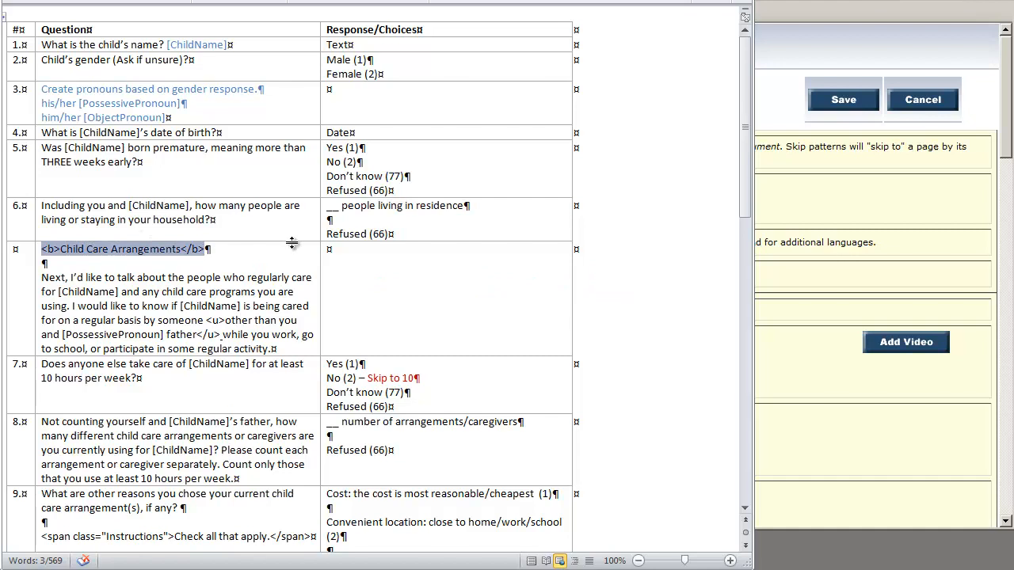
pyautogui.click(783, 60)
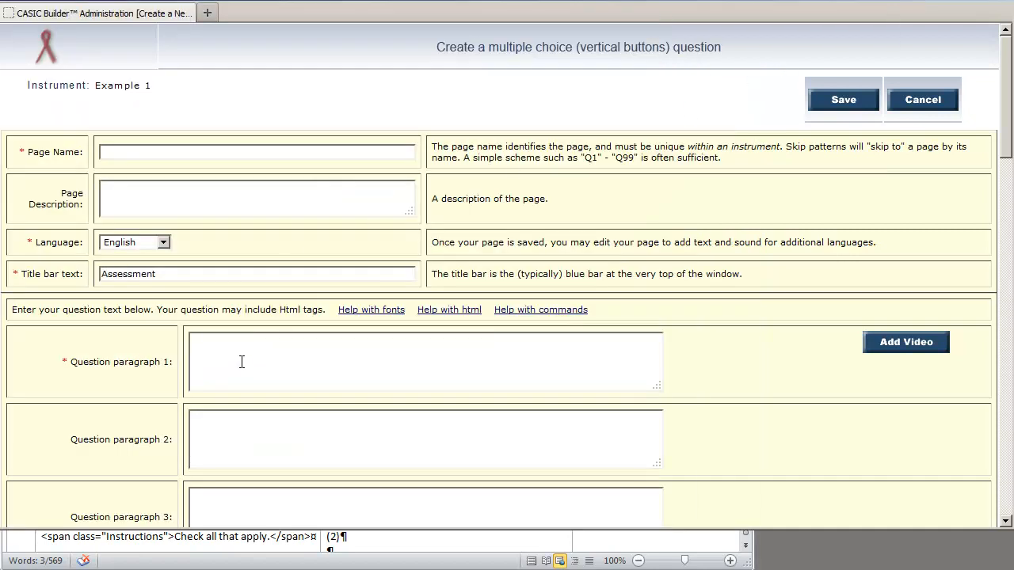
pyautogui.hotkey('ctrl', 'v')
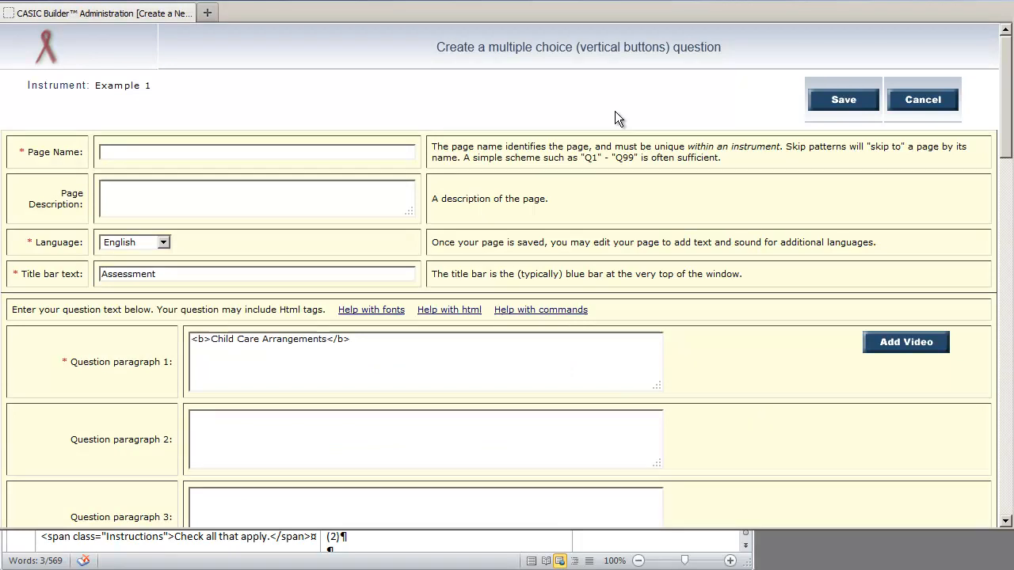
# Copy the child care introduction paragraph beginning "Next, I'd like to talk about the people" from the Word document into question paragraph 2.
pyautogui.hotkey('alt', 'Tab')
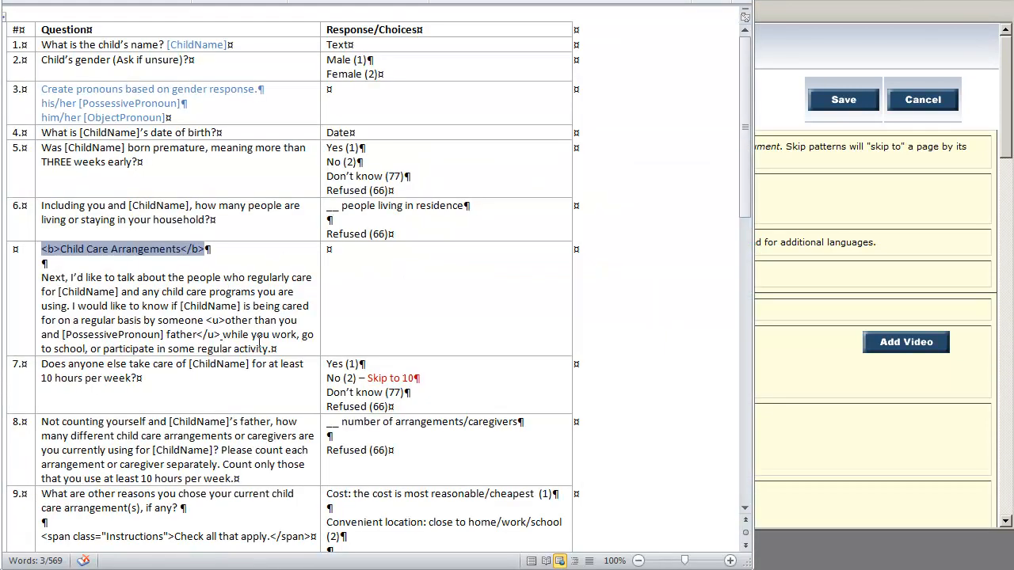
pyautogui.moveTo(271, 349); pyautogui.dragTo(41, 278)
pyautogui.hotkey('ctrl', 'c')
pyautogui.hotkey('alt', 'Tab')
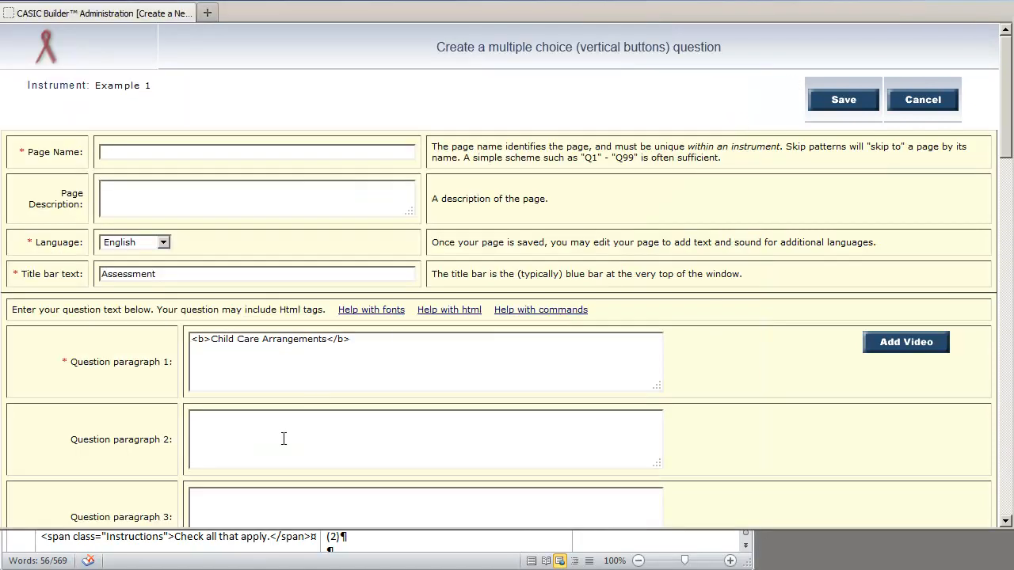
pyautogui.click(260, 428)
pyautogui.hotkey('ctrl', 'v')
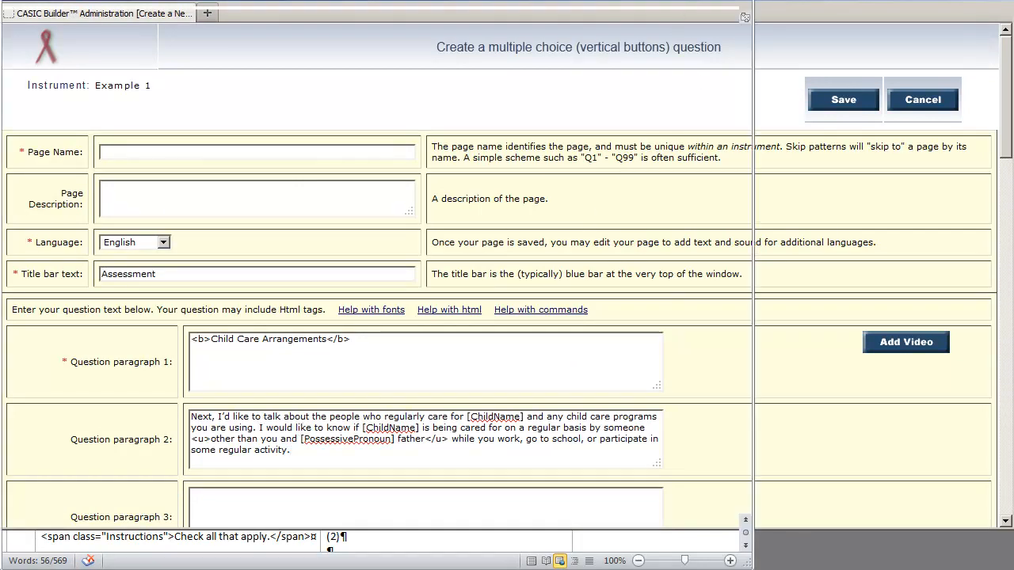
# Copy "Does anyone else take care of [ChildName] for at least 10 hours per week?" from the Word document into question paragraph 3.
pyautogui.hotkey('alt', 'Tab')
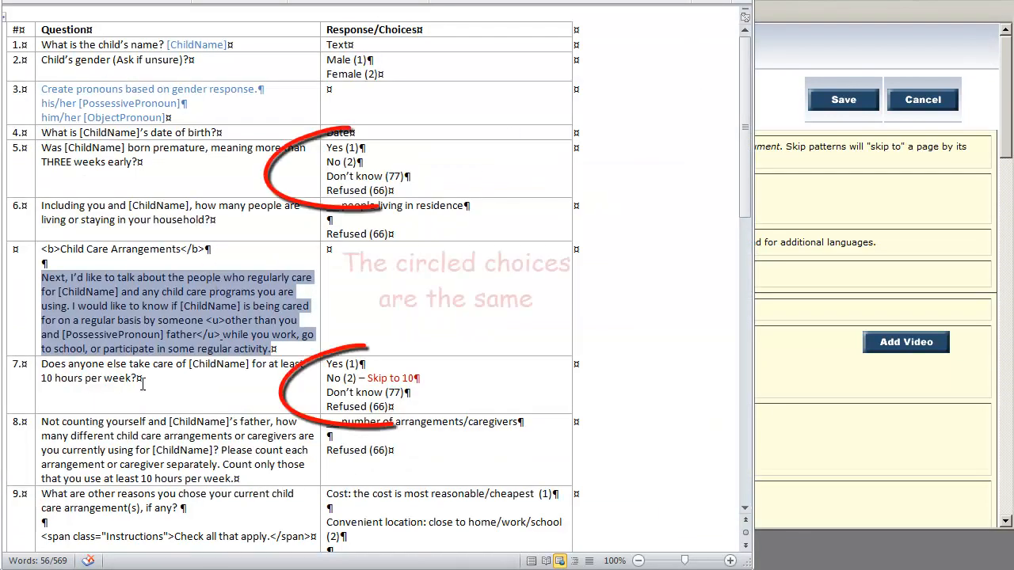
pyautogui.moveTo(137, 378); pyautogui.dragTo(62, 367)
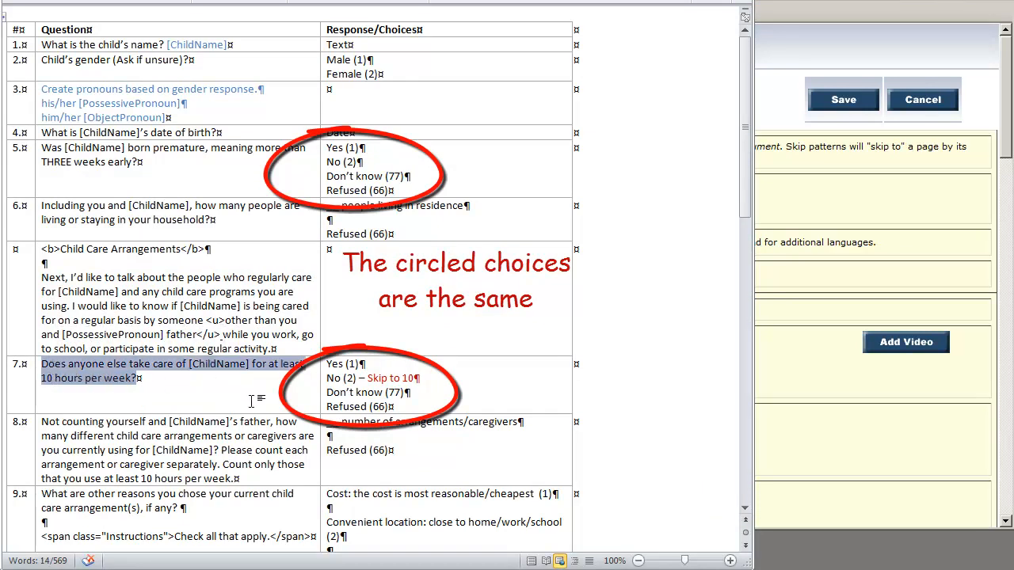
pyautogui.hotkey('ctrl', 'c')
pyautogui.click(794, 49)
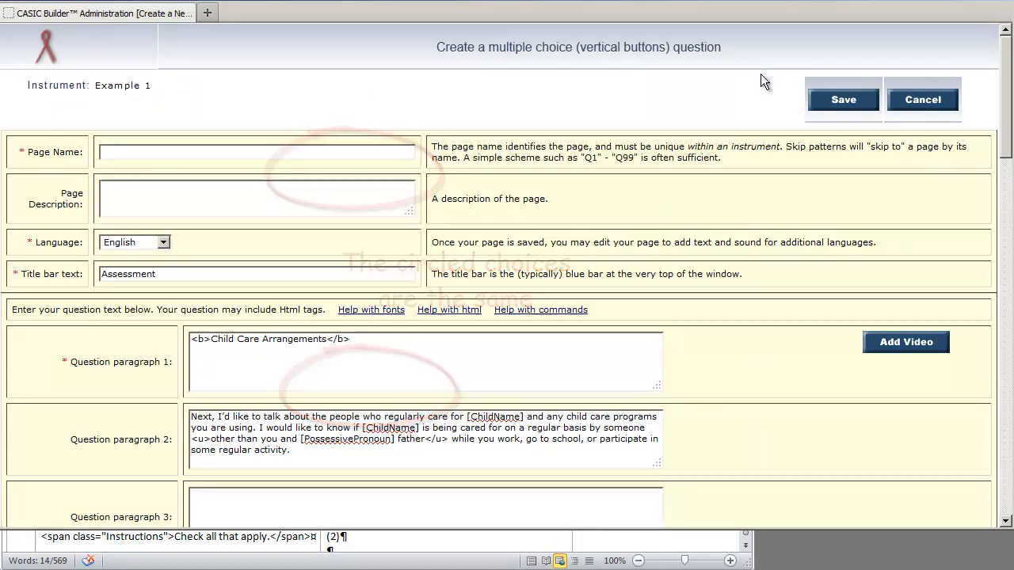
pyautogui.click(267, 502)
pyautogui.hotkey('ctrl', 'v')
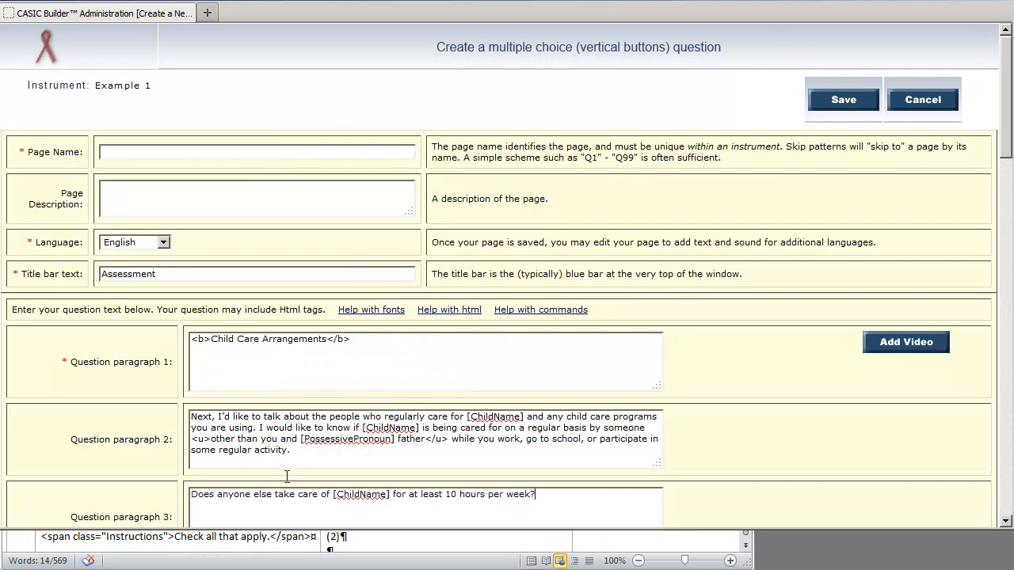
# Name the page Q7 and paste the copied question 7 text as its page description.
pyautogui.click(210, 150)
pyautogui.write('Q7')
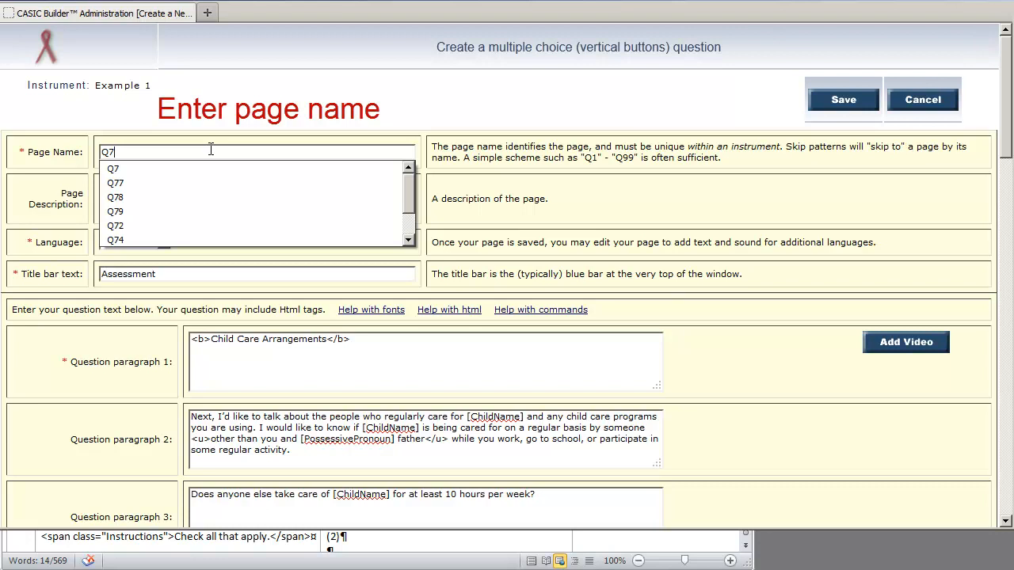
pyautogui.press('Tab')
pyautogui.hotkey('ctrl', 'v')
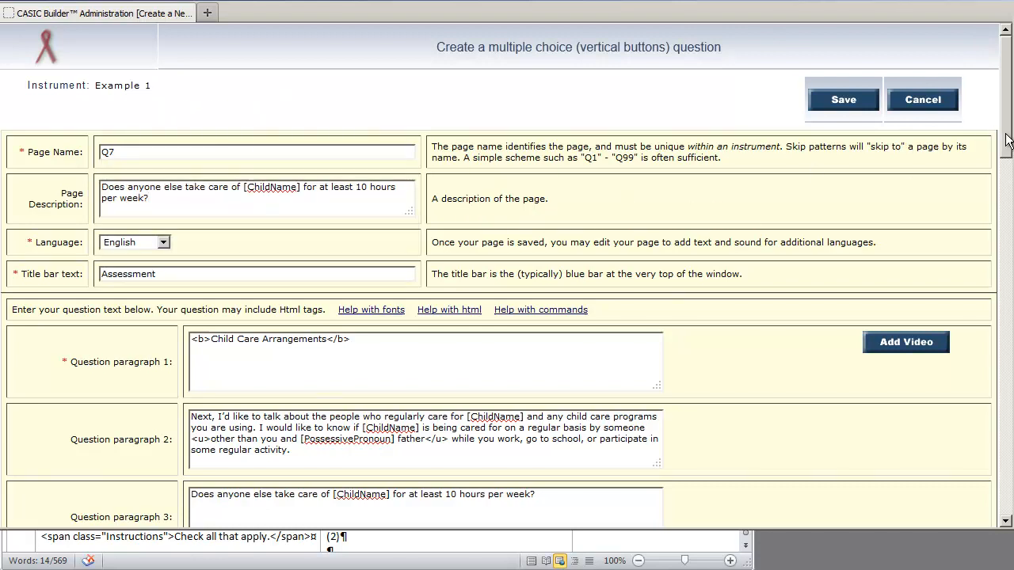
# Enable merging of prior response data and reuse the prior question's Yes, No, Don't know and Refused choices.
pyautogui.scroll(-3, 1006, 142)
pyautogui.scroll(-1, 1007, 142)
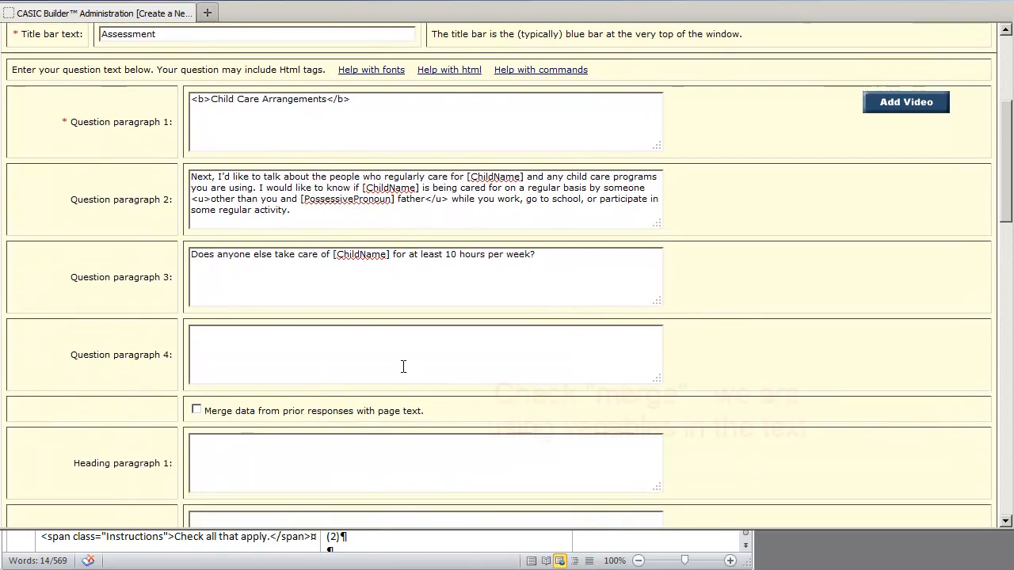
pyautogui.click(197, 410)
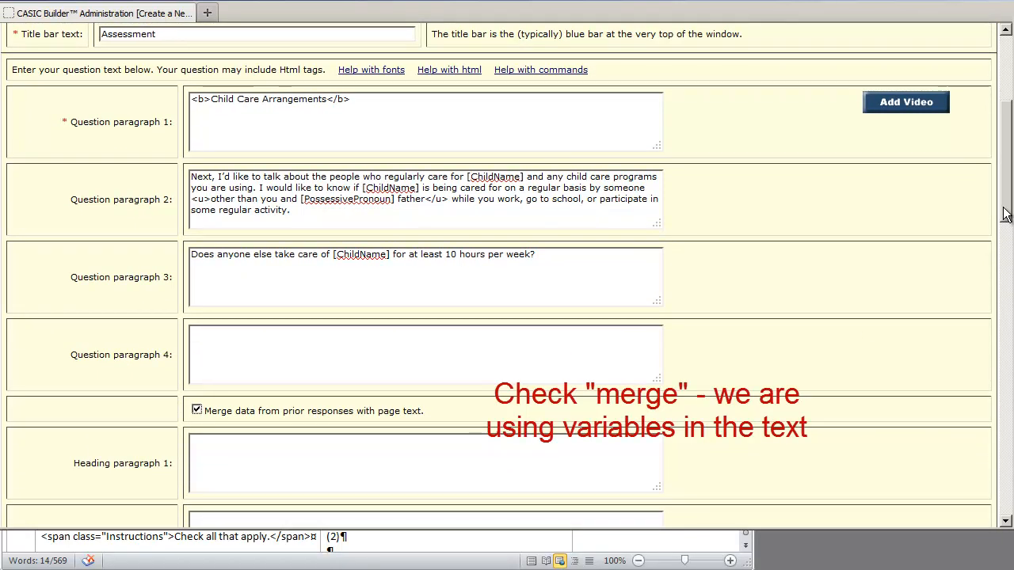
pyautogui.moveTo(1006, 214); pyautogui.dragTo(1010, 325)
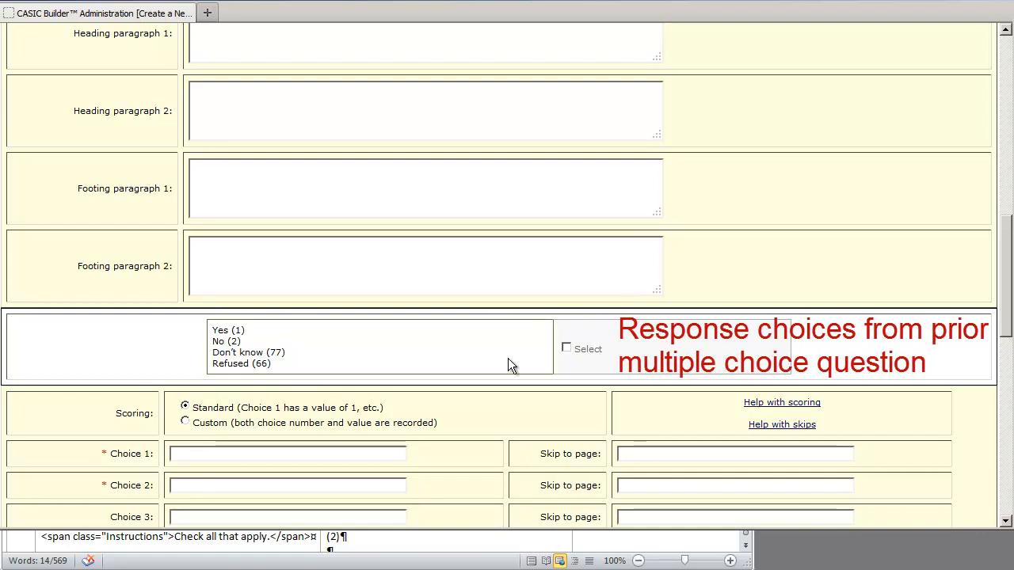
pyautogui.click(567, 350)
pyautogui.scroll(-5, 566, 349)
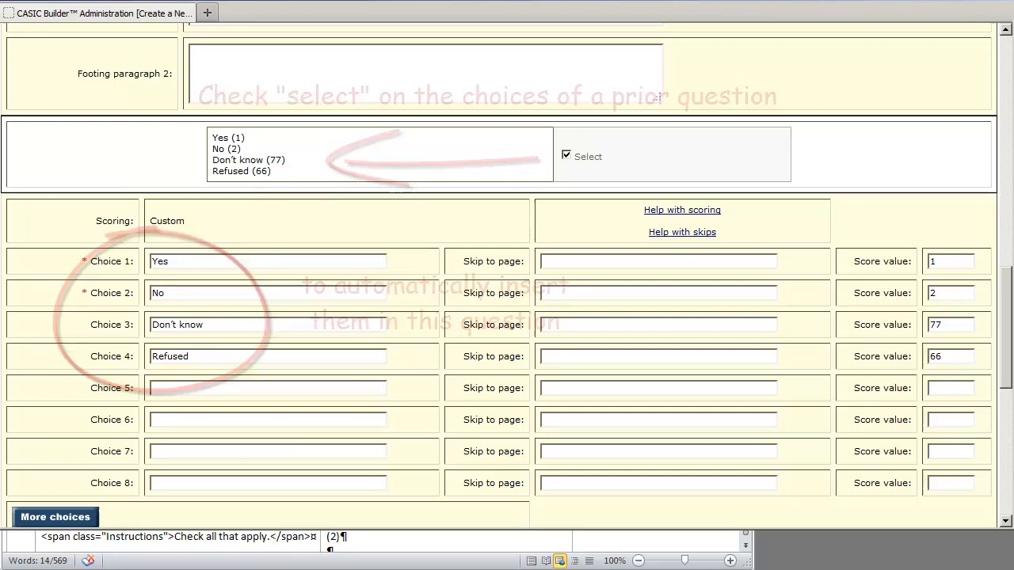
# Check question 7's skip instruction in the Word document and set the No choice to skip to page Q10.
pyautogui.click(451, 560)
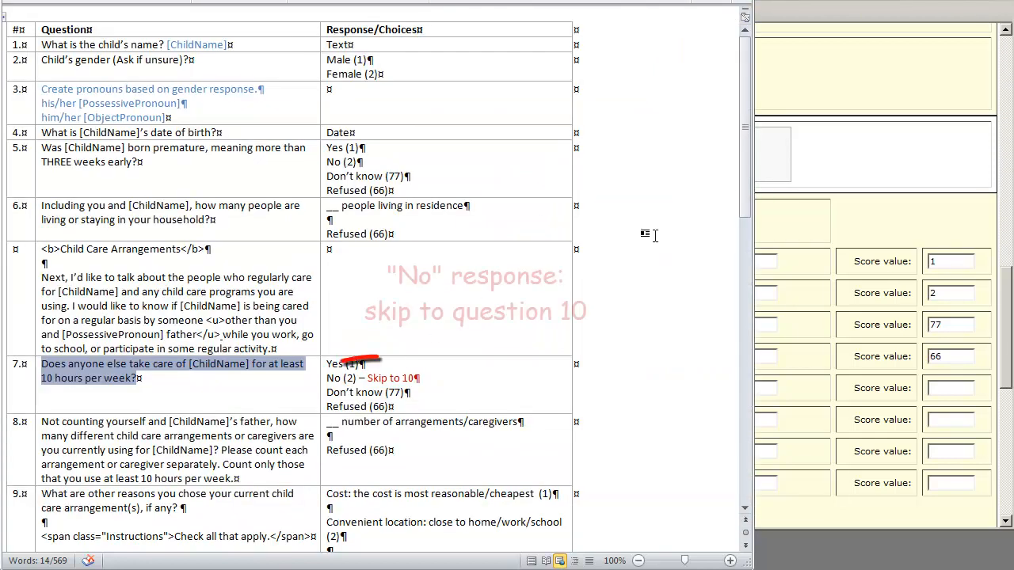
pyautogui.click(381, 380)
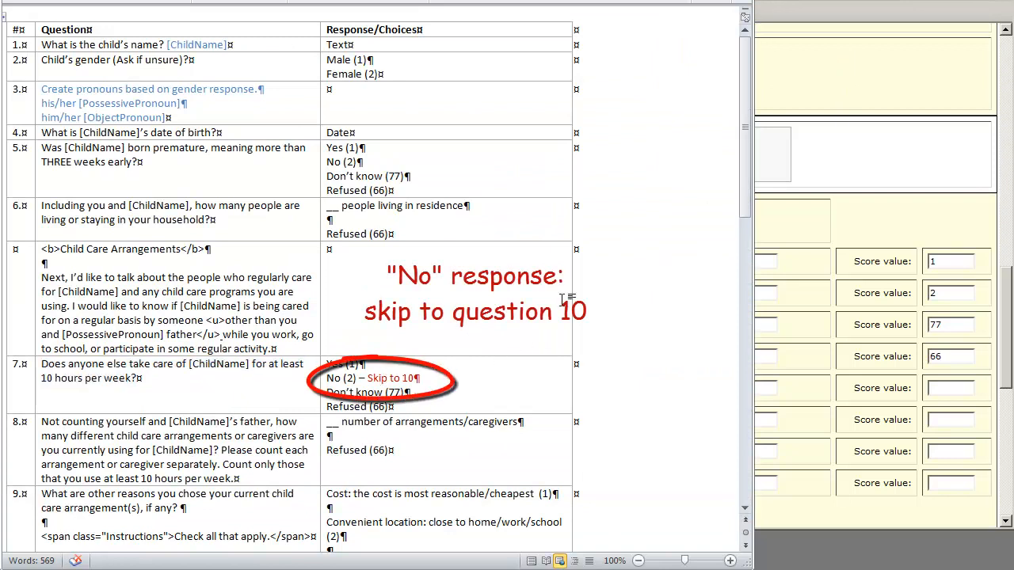
pyautogui.click(822, 10)
pyautogui.click(588, 293)
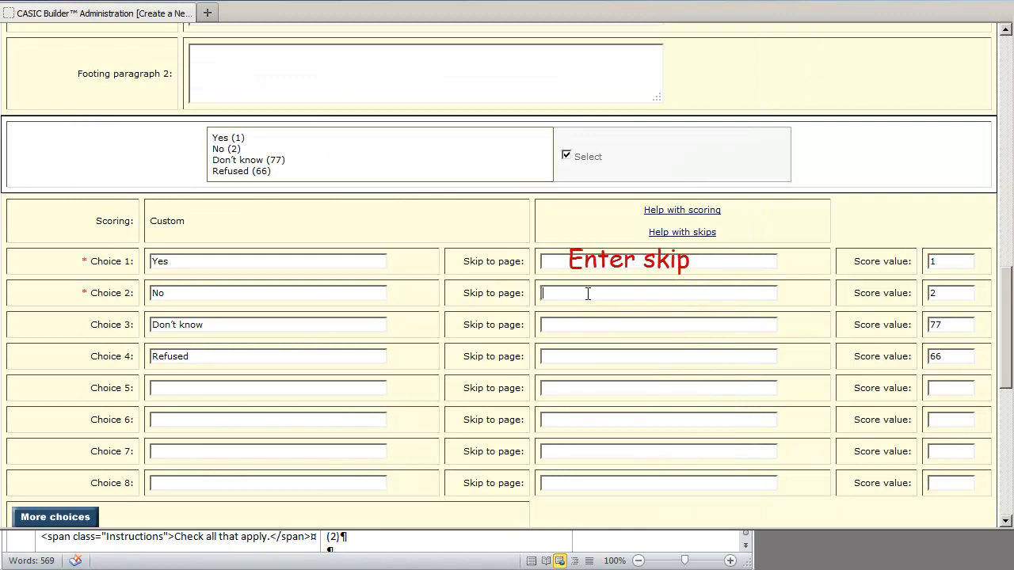
pyautogui.write('Q10')
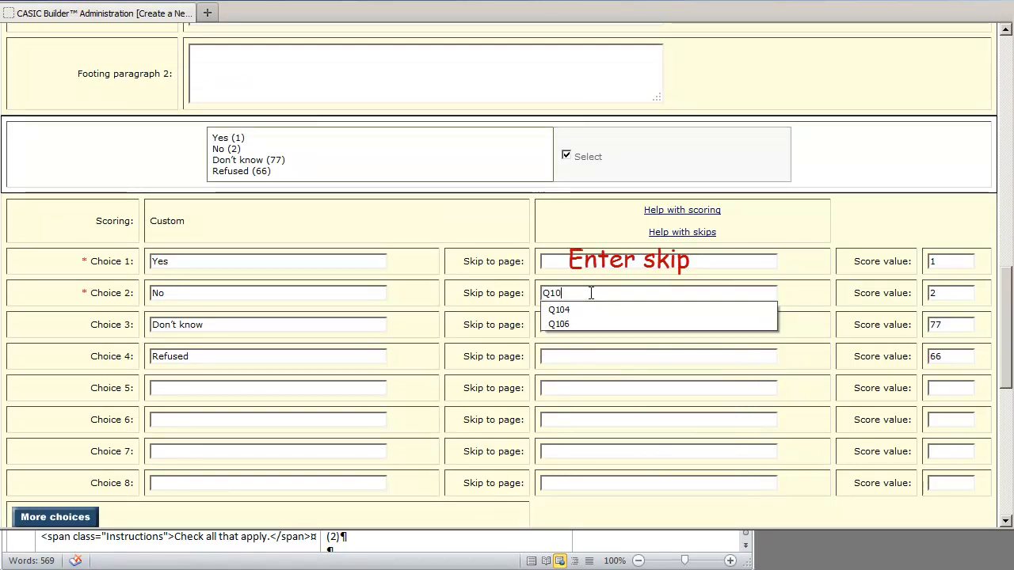
pyautogui.click(911, 193)
# Auto-fill the data column as Q7 and save the vertical-button multiple choice page.
pyautogui.moveTo(1010, 287); pyautogui.dragTo(1010, 419)
pyautogui.click(145, 490)
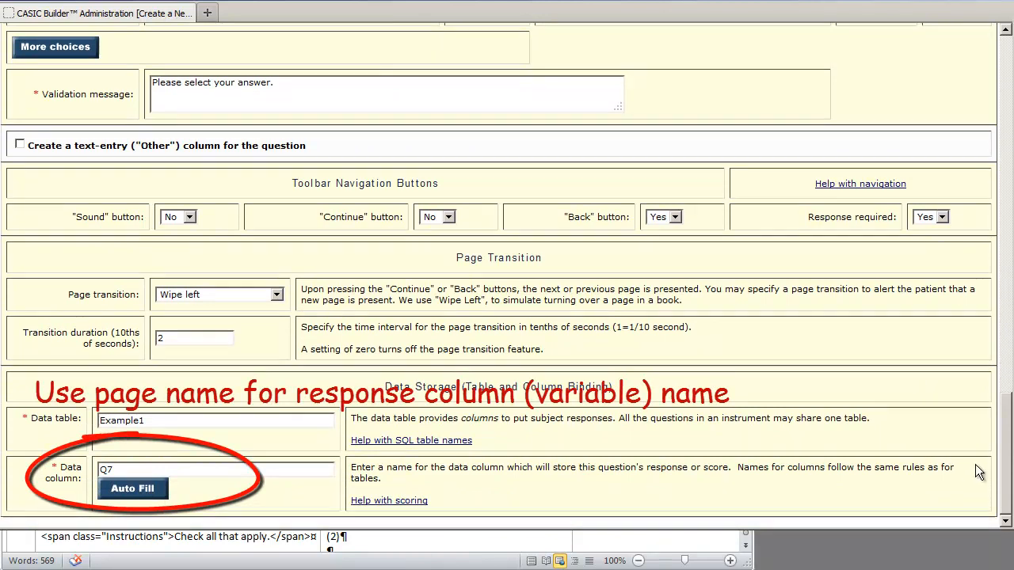
pyautogui.moveTo(1005, 471); pyautogui.dragTo(1005, 111)
pyautogui.scroll(1, 965, 135)
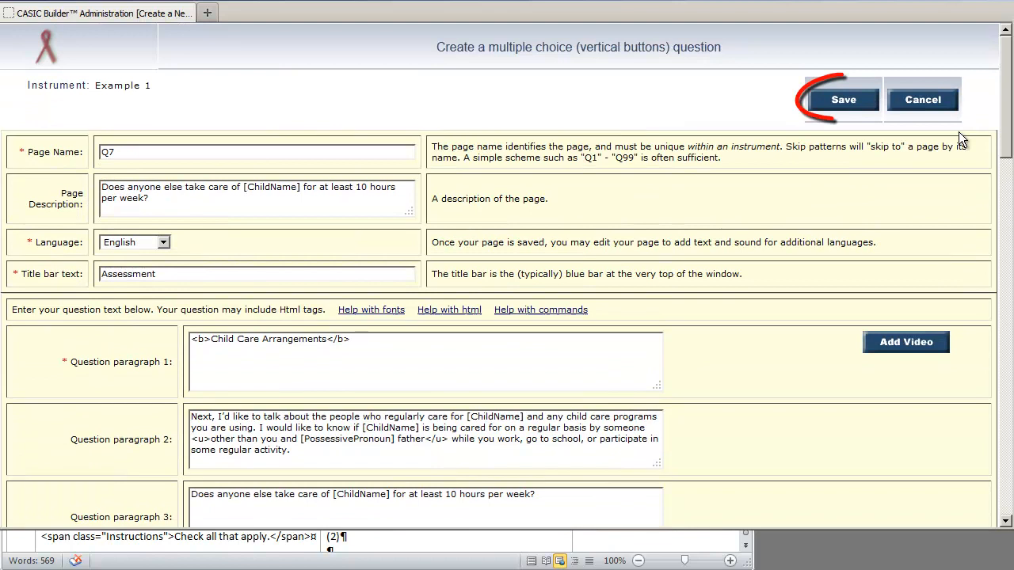
pyautogui.click(820, 105)
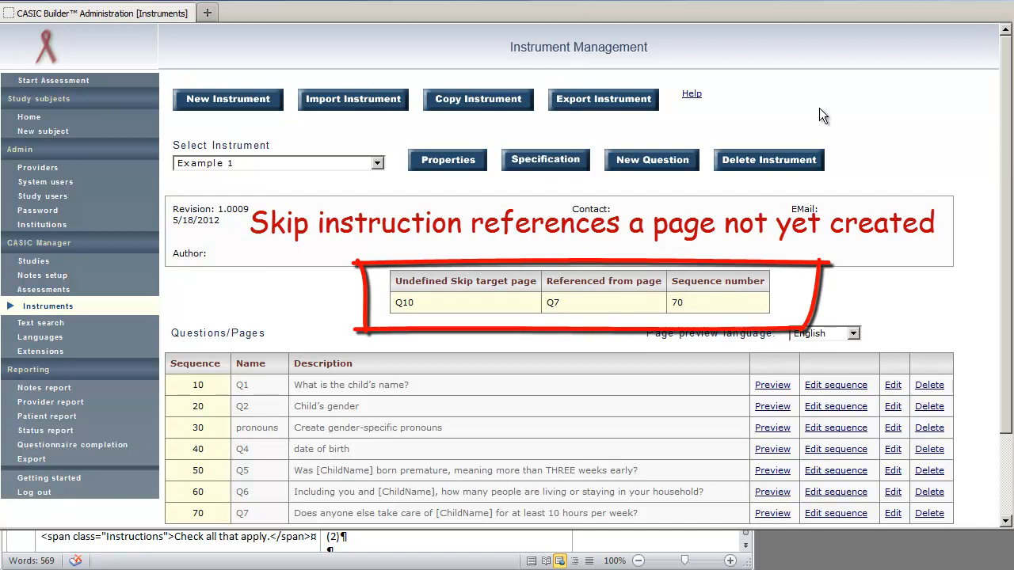
# In the Word document, copy question 9's text, "What are other reasons you chose your current child care arrangement(s), if any?".
pyautogui.hotkey('alt', 'Tab')
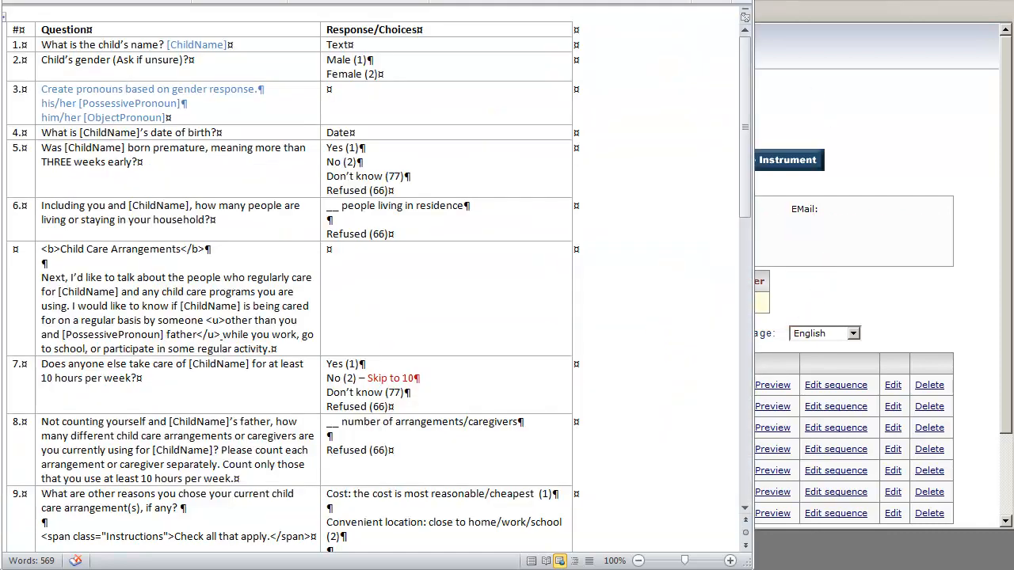
pyautogui.scroll(-2, 412, 255)
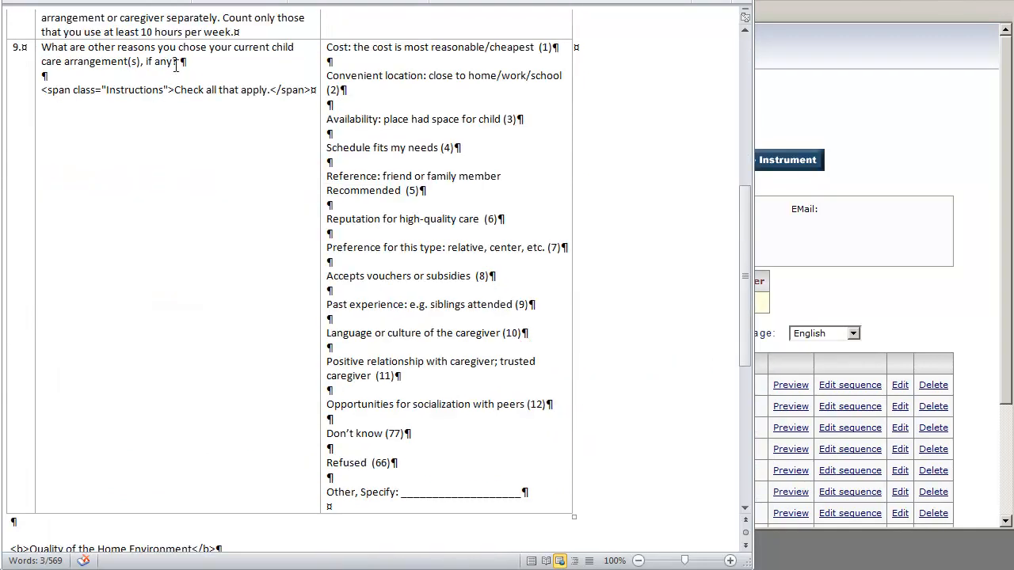
pyautogui.moveTo(181, 61); pyautogui.dragTo(41, 47)
pyautogui.hotkey('ctrl', 'c')
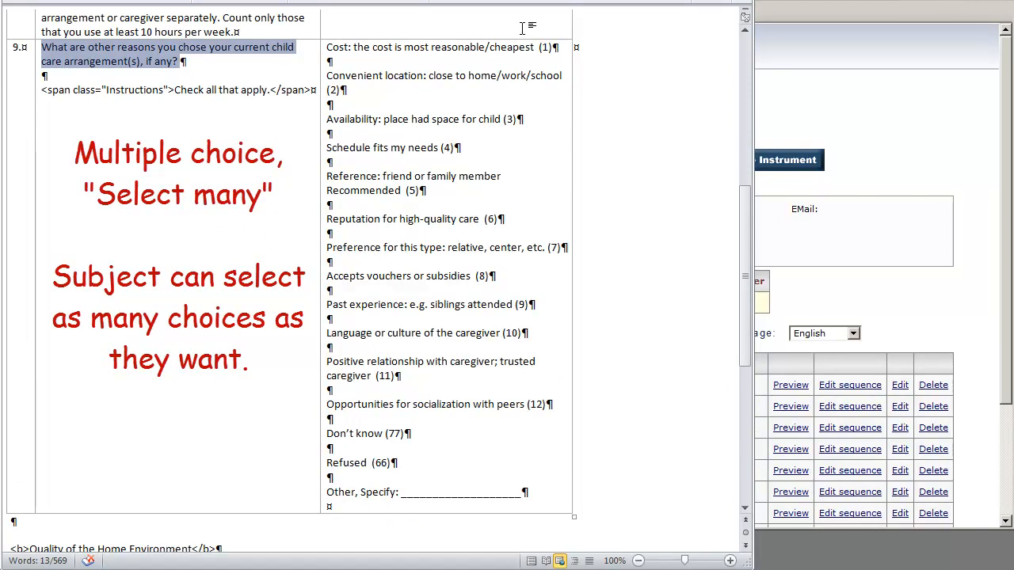
# In CASIC Builder, create a "Multiple choice, select many, grid of buttons" page and paste the copied question into question paragraph 1.
pyautogui.click(850, 39)
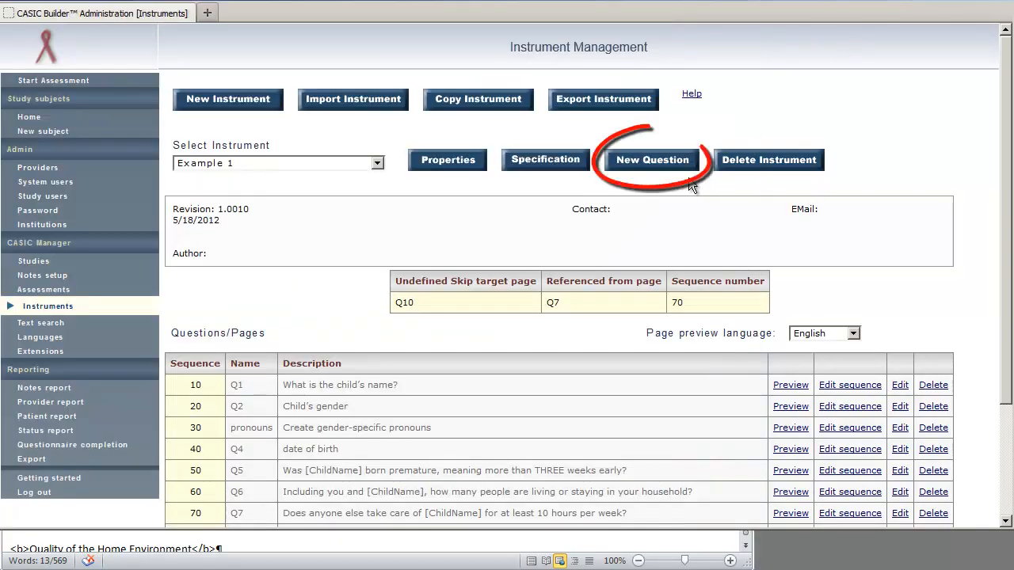
pyautogui.click(680, 162)
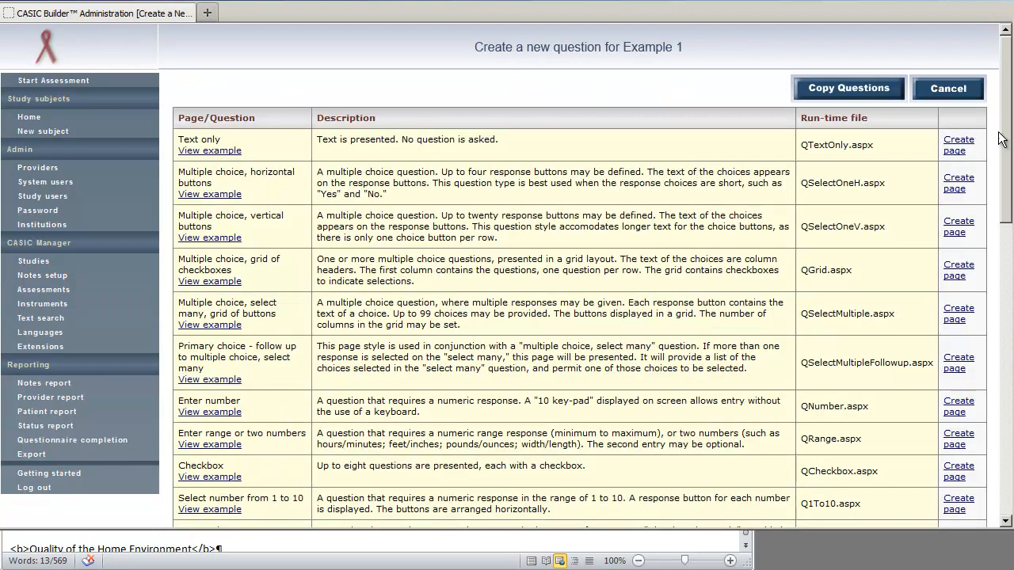
pyautogui.moveTo(1008, 141); pyautogui.dragTo(1003, 190)
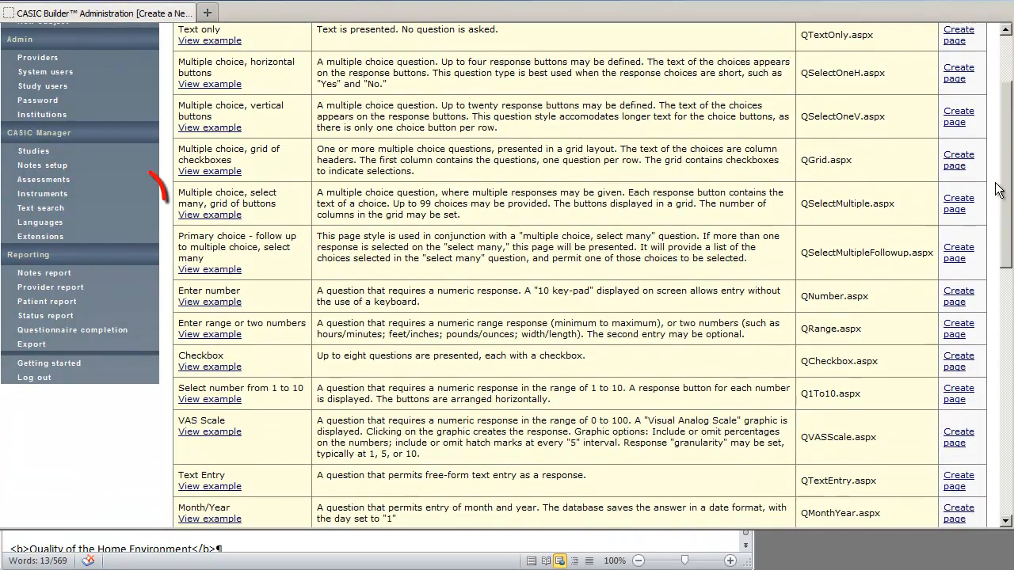
pyautogui.click(958, 205)
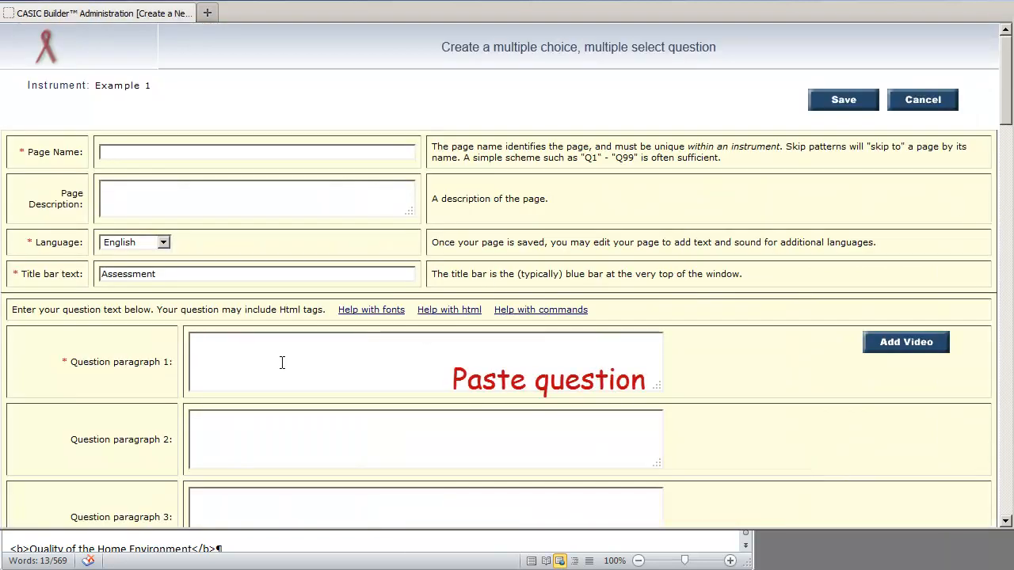
pyautogui.hotkey('ctrl', 'v')
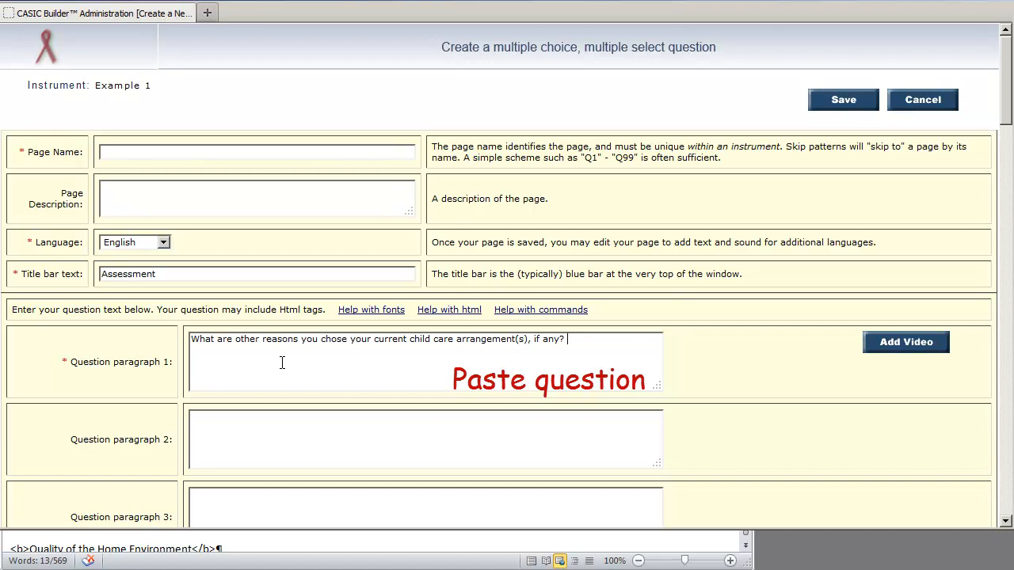
# Name the page Q9 and paste the copied question text as its page description.
pyautogui.click(176, 150)
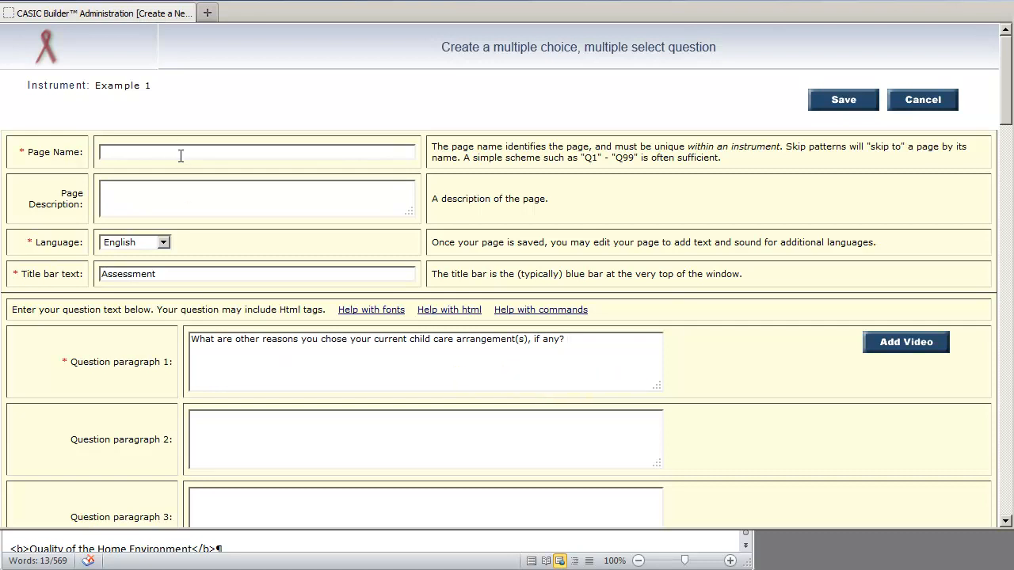
pyautogui.write('Q9')
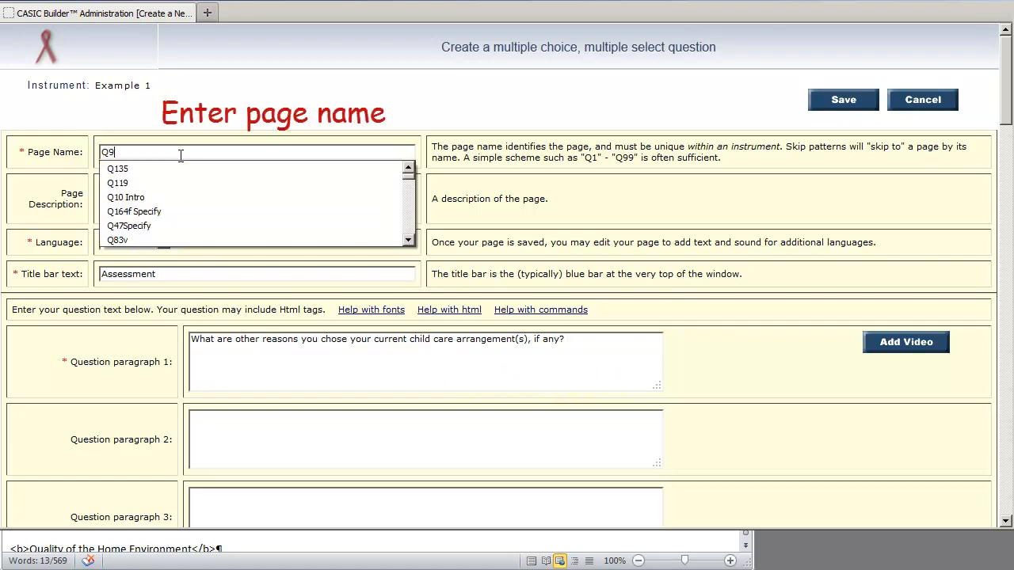
pyautogui.click(209, 137)
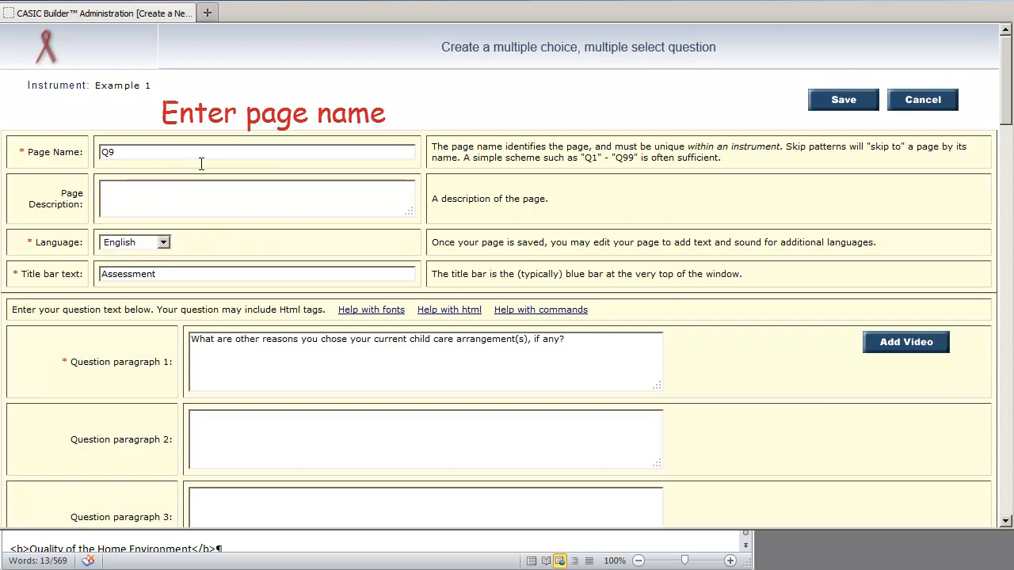
pyautogui.click(173, 206)
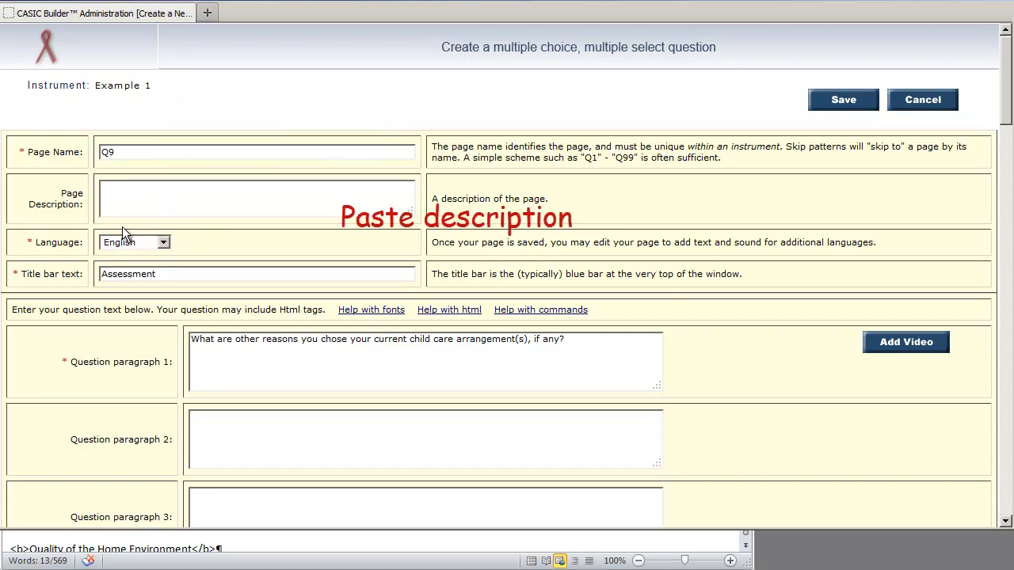
pyautogui.hotkey('ctrl', 'v')
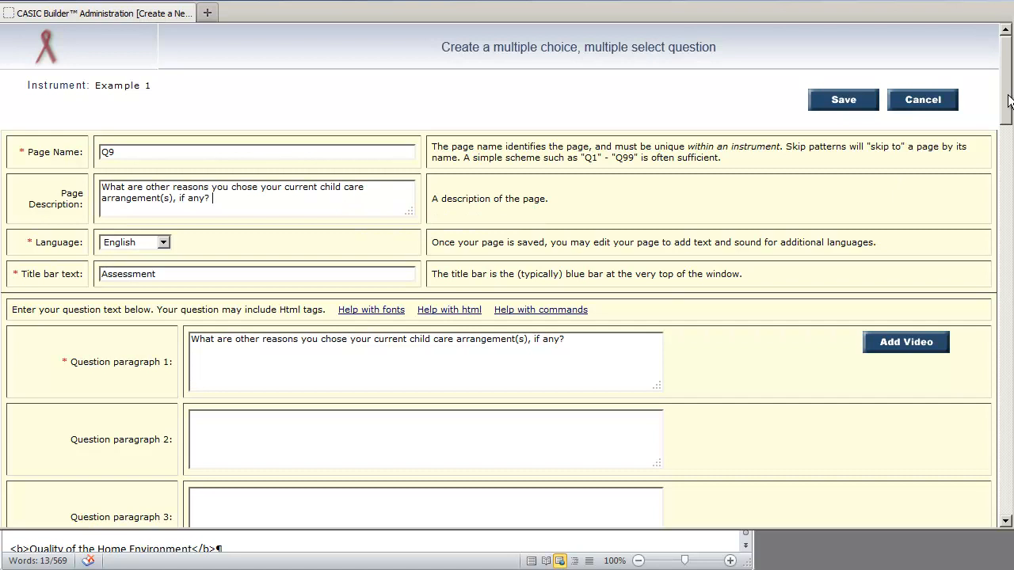
pyautogui.scroll(-5, 1010, 99)
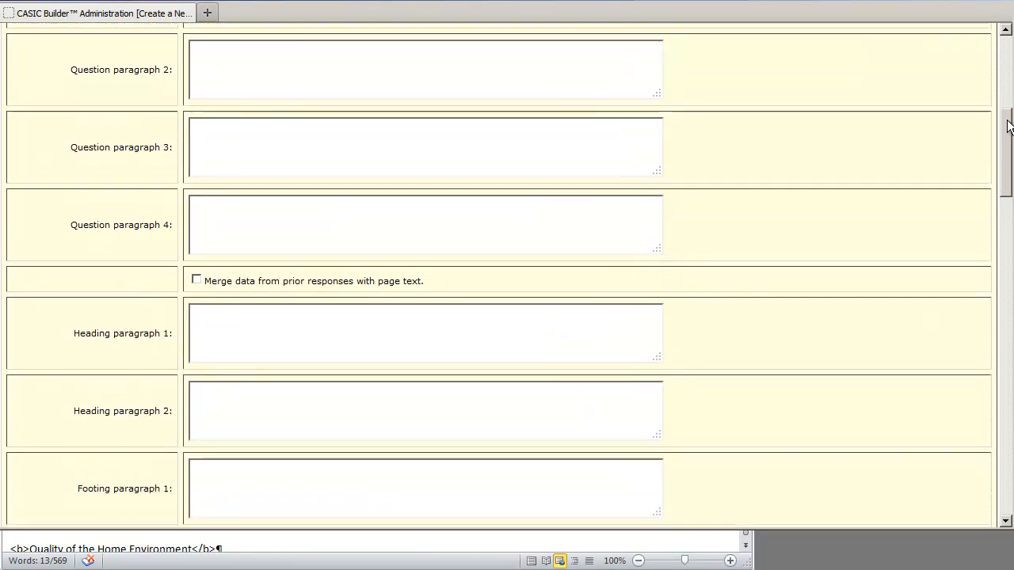
pyautogui.scroll(-8, 1010, 117)
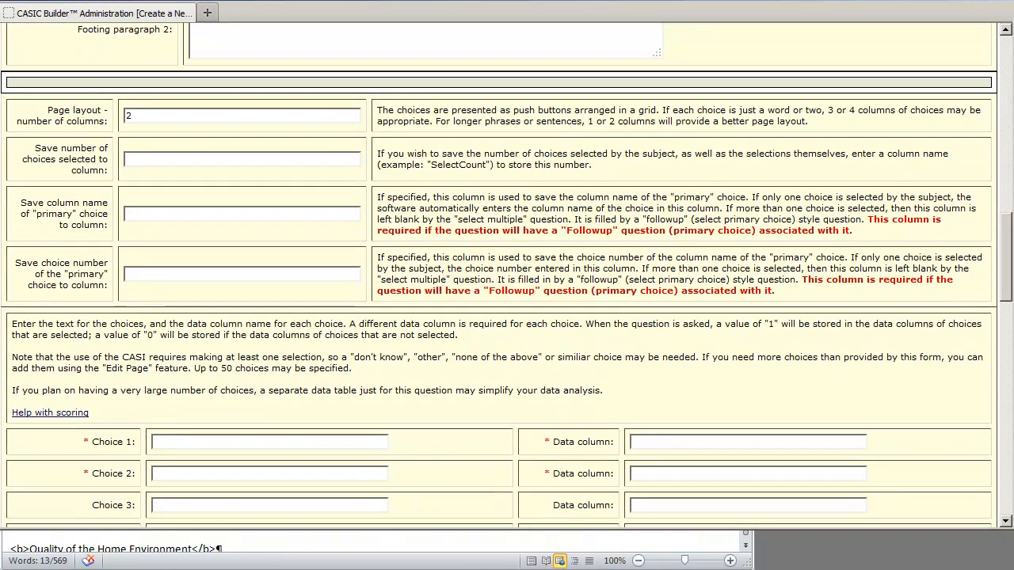
# In the Word document, copy question 9's first response choice, "Cost: the cost is most reasonable/cheapest".
pyautogui.scroll(-2, 507, 278)
pyautogui.scroll(-3, 507, 277)
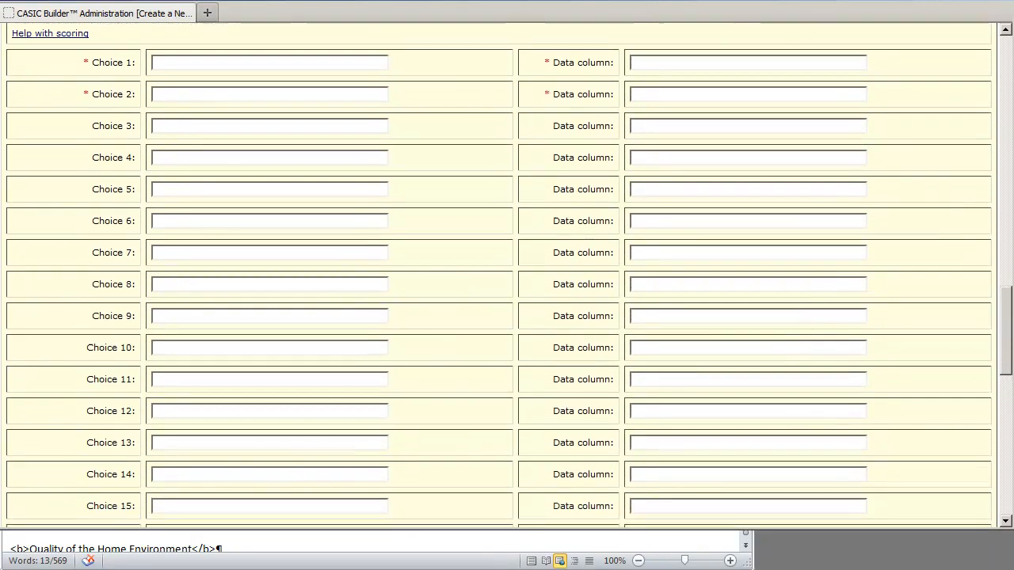
pyautogui.hotkey('alt', 'Tab')
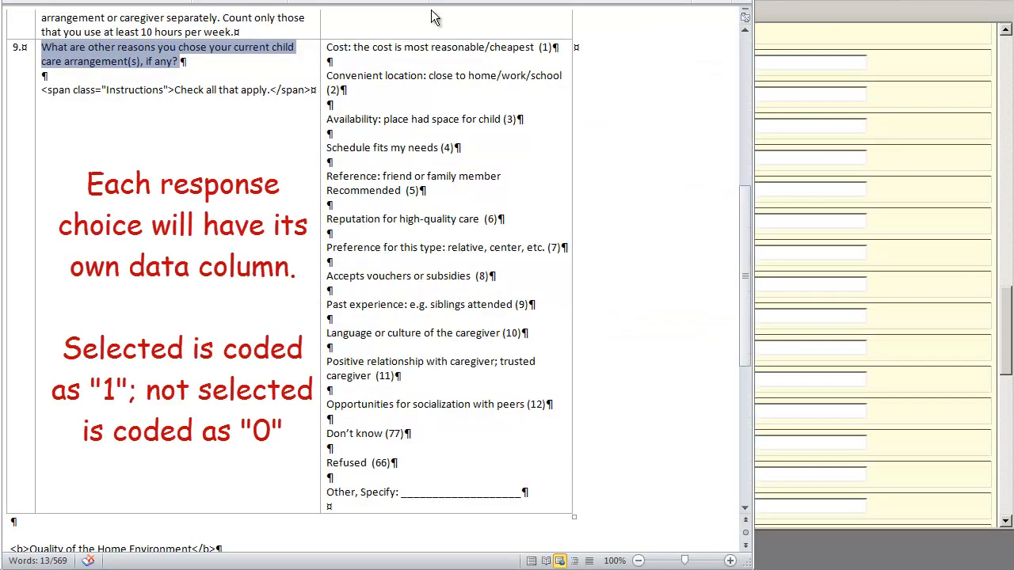
pyautogui.moveTo(327, 48); pyautogui.dragTo(536, 49)
pyautogui.hotkey('ctrl', 'c')
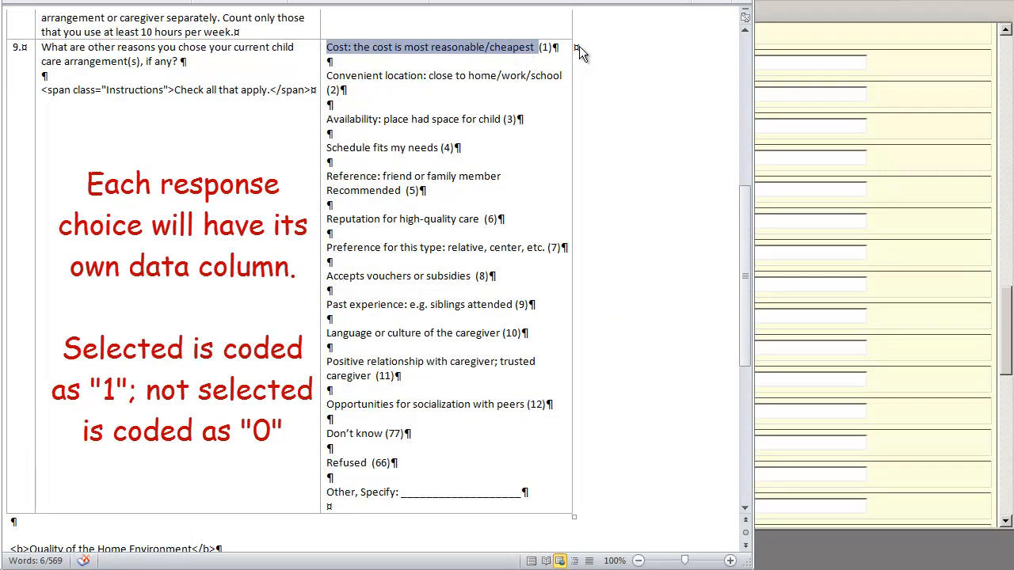
# In CASIC Builder, paste the copied response as Choice 1 and set its data column to Q9_1.
pyautogui.click(807, 19)
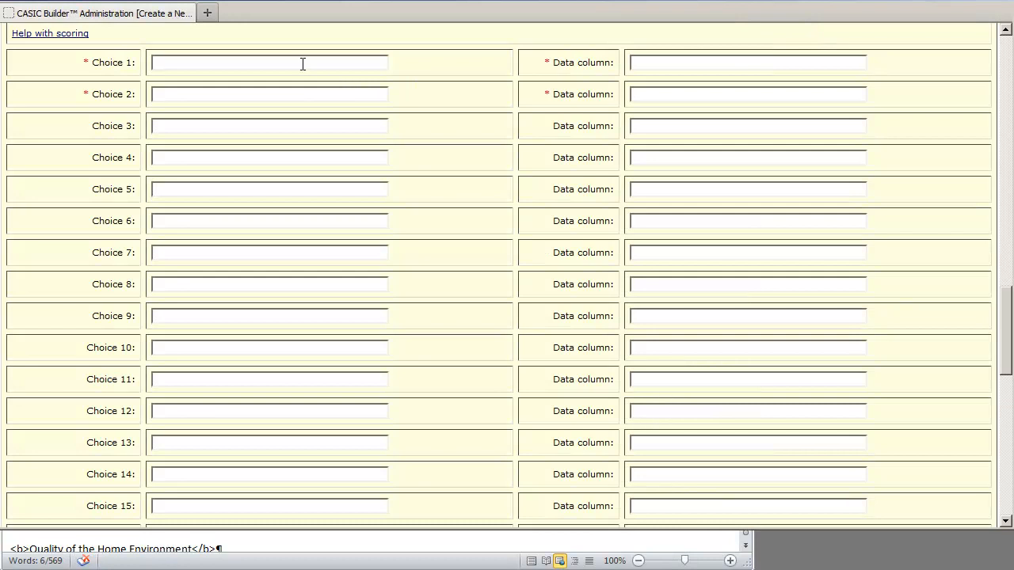
pyautogui.hotkey('ctrl', 'v')
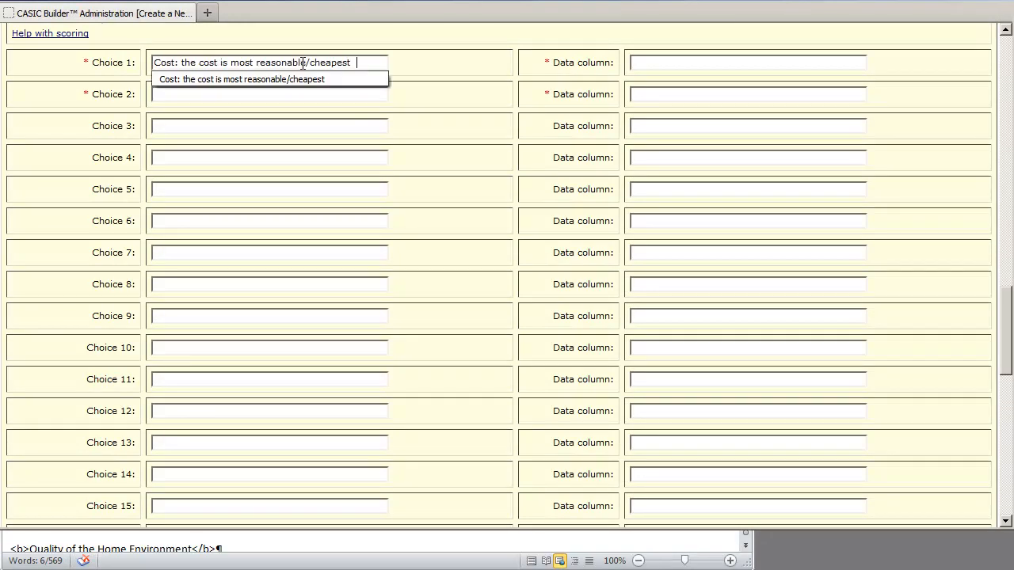
pyautogui.click(651, 68)
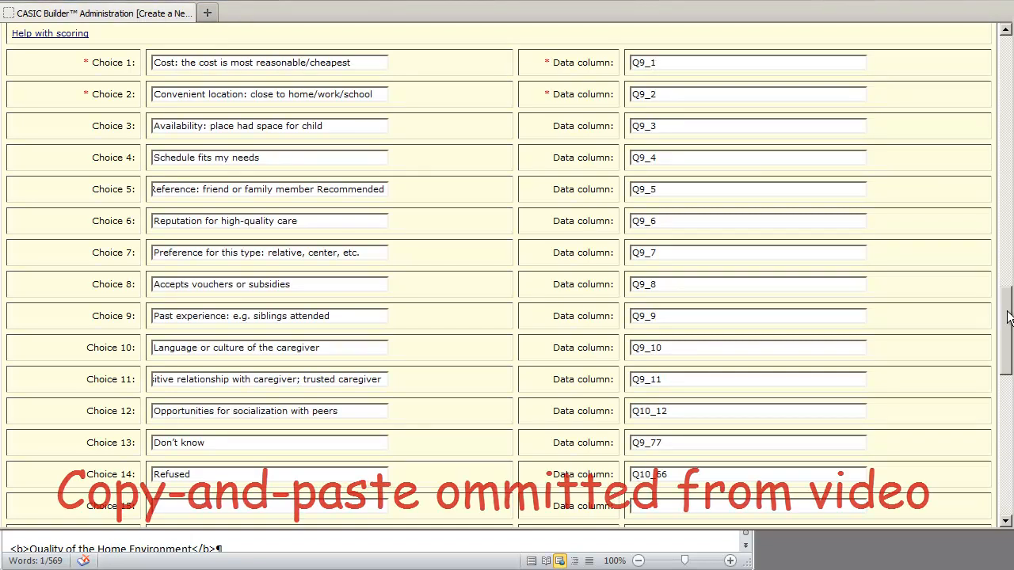
# Add a text-entry ("Other") column to the Q9 question with the description "Other, please specify:".
pyautogui.moveTo(1009, 317); pyautogui.dragTo(1010, 404)
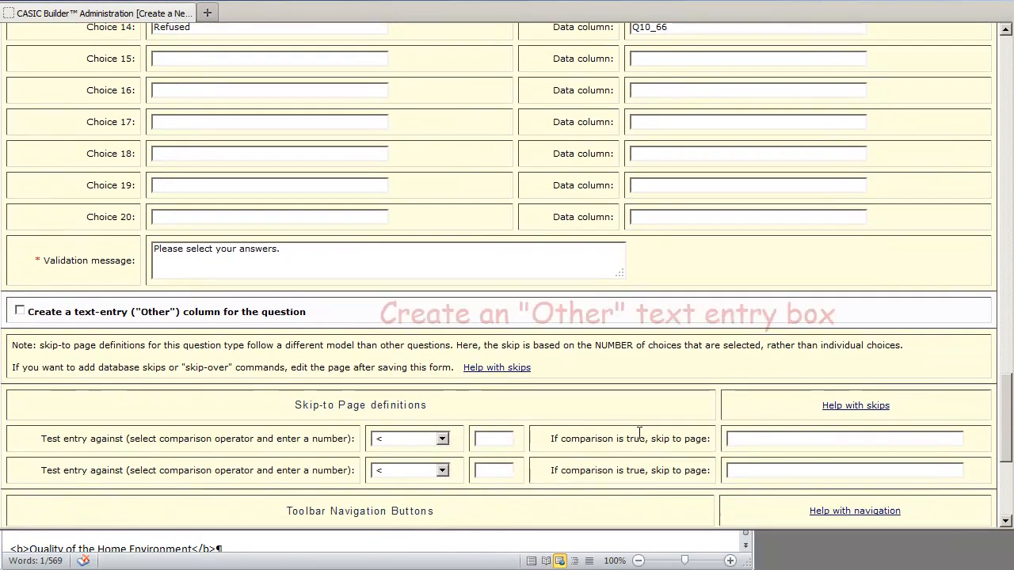
pyautogui.click(19, 313)
pyautogui.write('O')
pyautogui.press('Down')
pyautogui.press('Return')
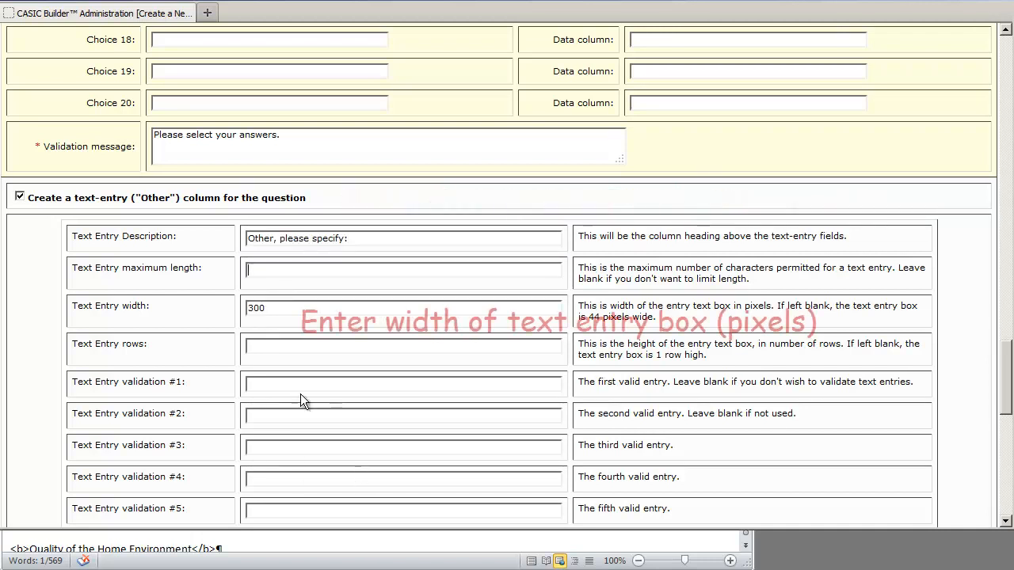
# Set the "Other" text entry's width to 400 pixels and its height to 1 row.
pyautogui.doubleClick(290, 309)
pyautogui.write('400')
pyautogui.click(293, 345)
pyautogui.write('1')
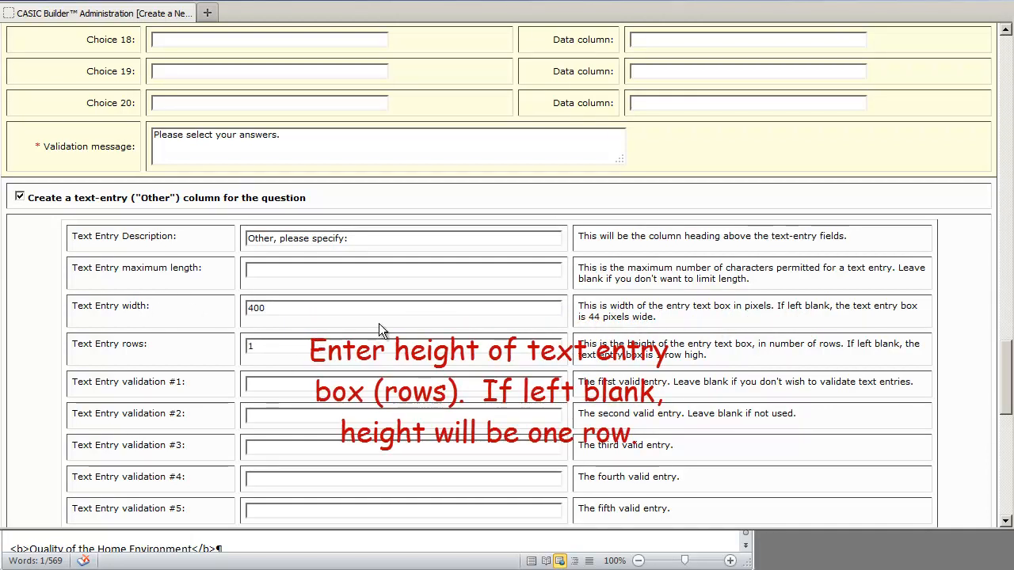
# Set the column name for the other text entry to Q10_Other and save the Q9 page.
pyautogui.scroll(-3, 507, 275)
pyautogui.scroll(-1, 507, 275)
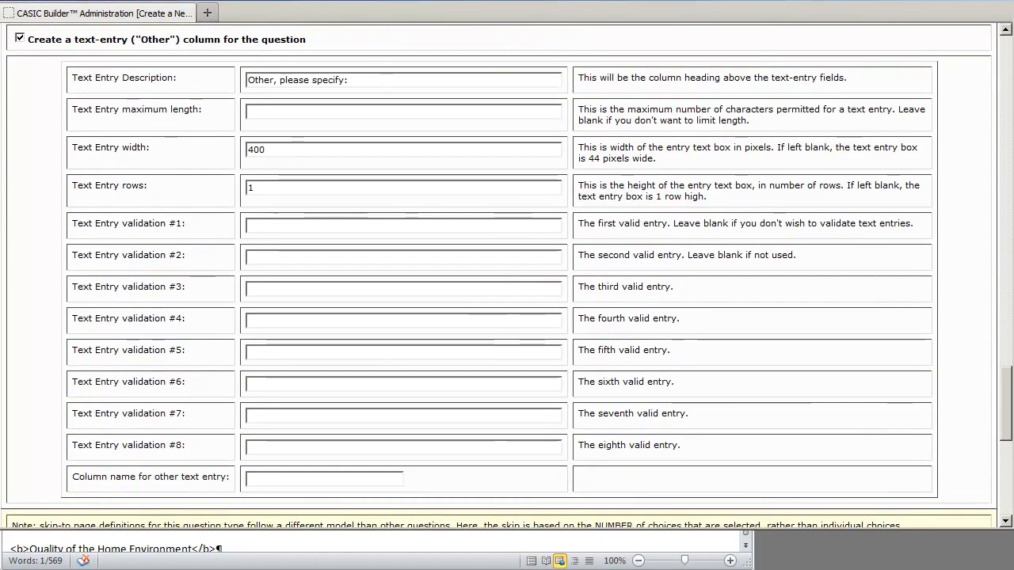
pyautogui.click(362, 478)
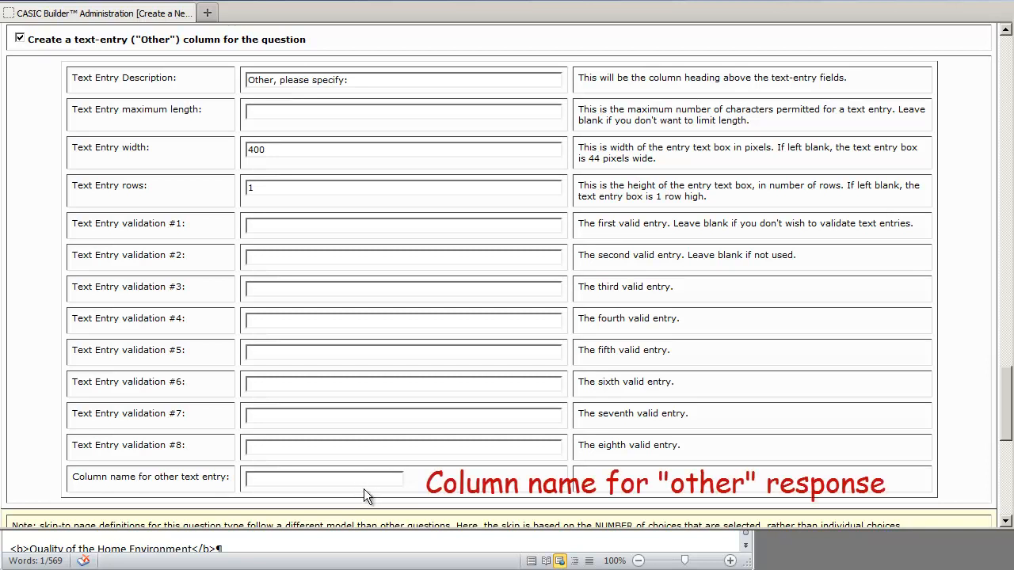
pyautogui.write('Q10_Other')
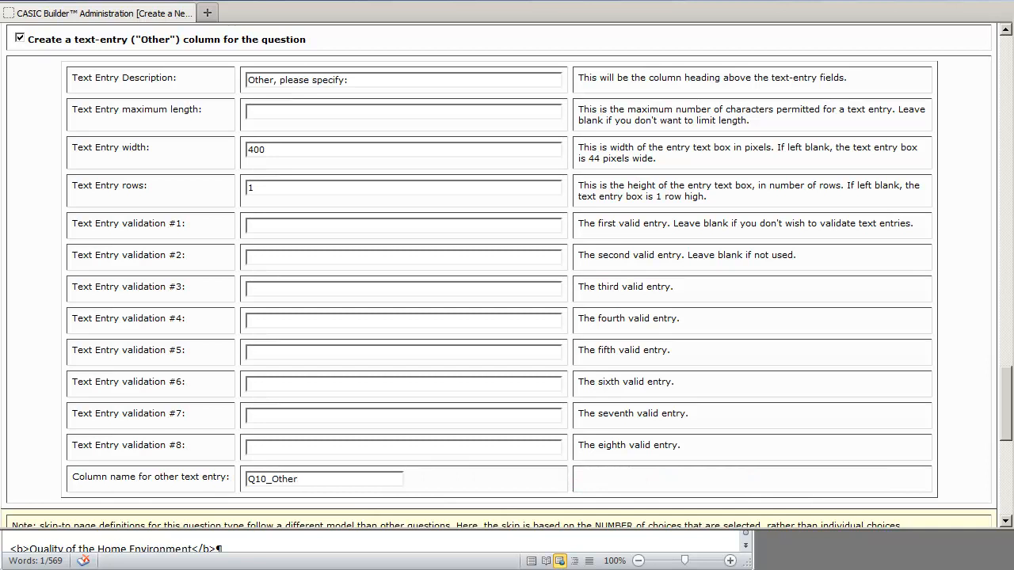
pyautogui.scroll(20, 759, 500)
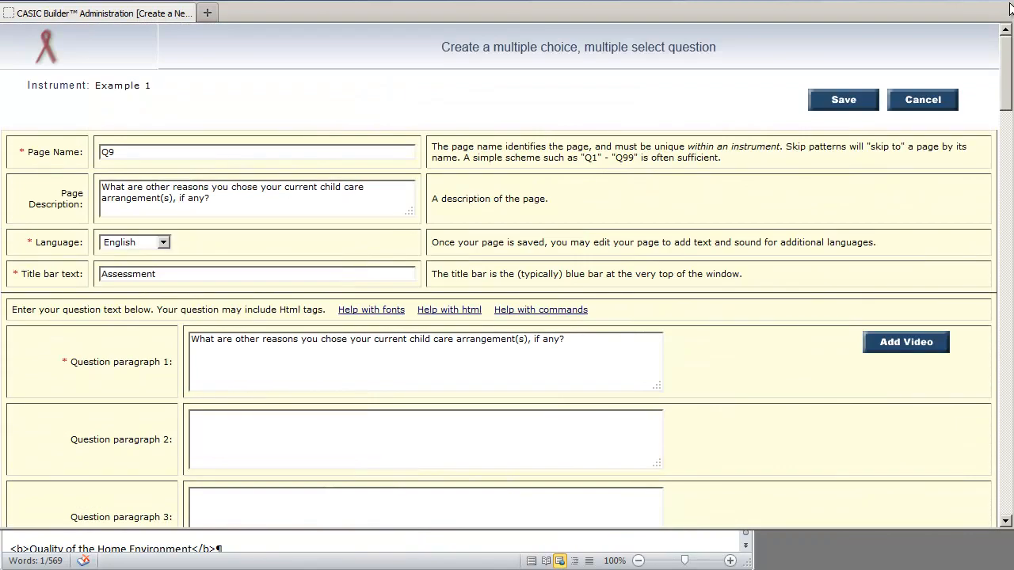
pyautogui.click(839, 103)
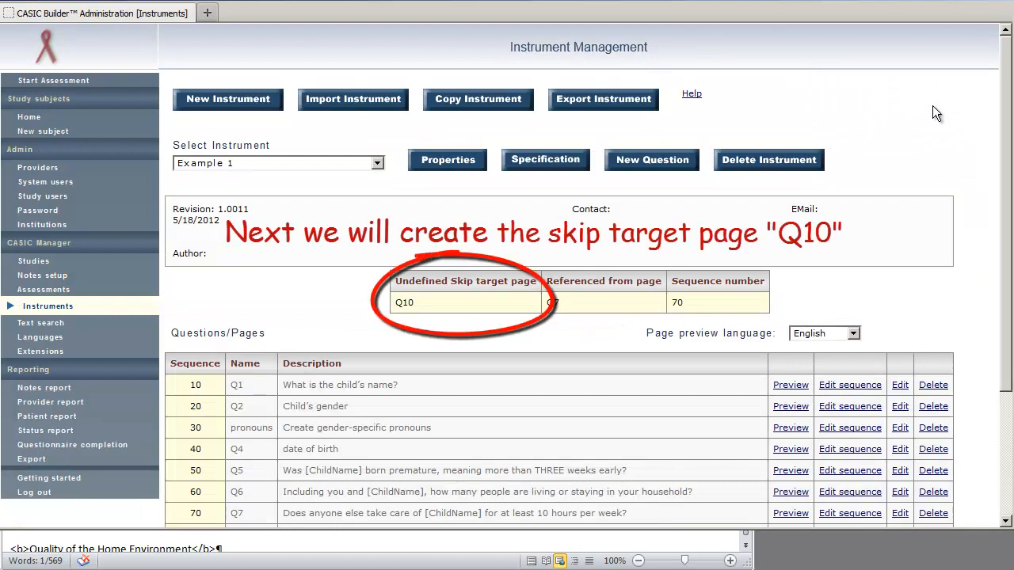
# Start a new question for Example 1 and copy the heading "<b>Quality of the Home Environment</b>" from the Word document.
pyautogui.click(650, 161)
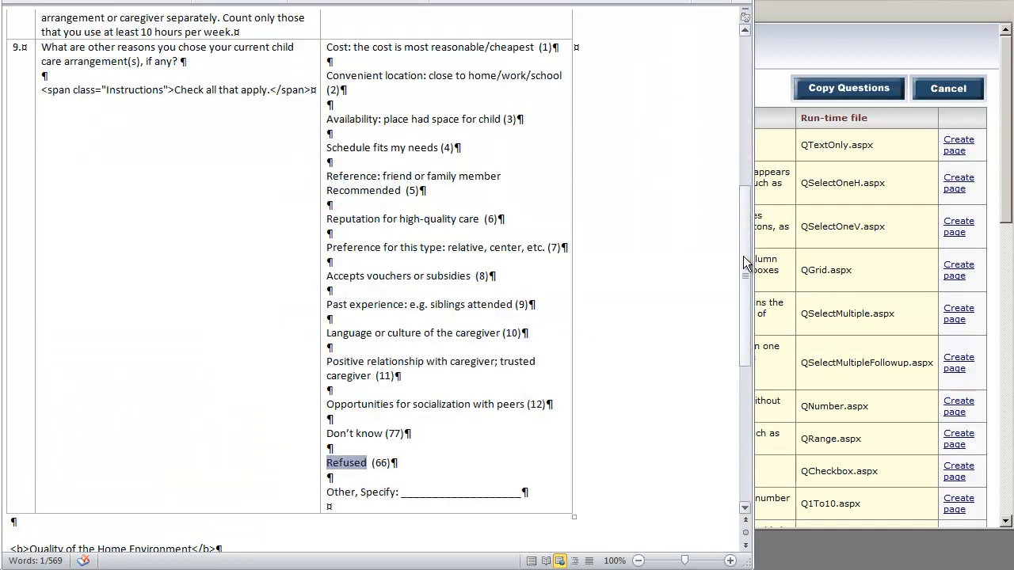
pyautogui.moveTo(745, 262); pyautogui.dragTo(777, 408)
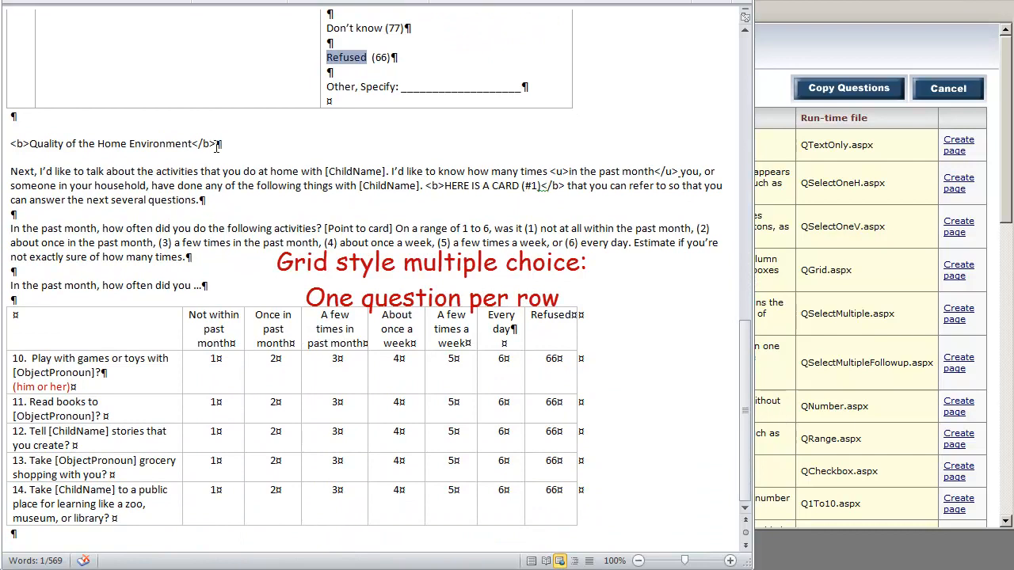
pyautogui.moveTo(218, 143); pyautogui.dragTo(11, 143)
pyautogui.hotkey('ctrl', 'c')
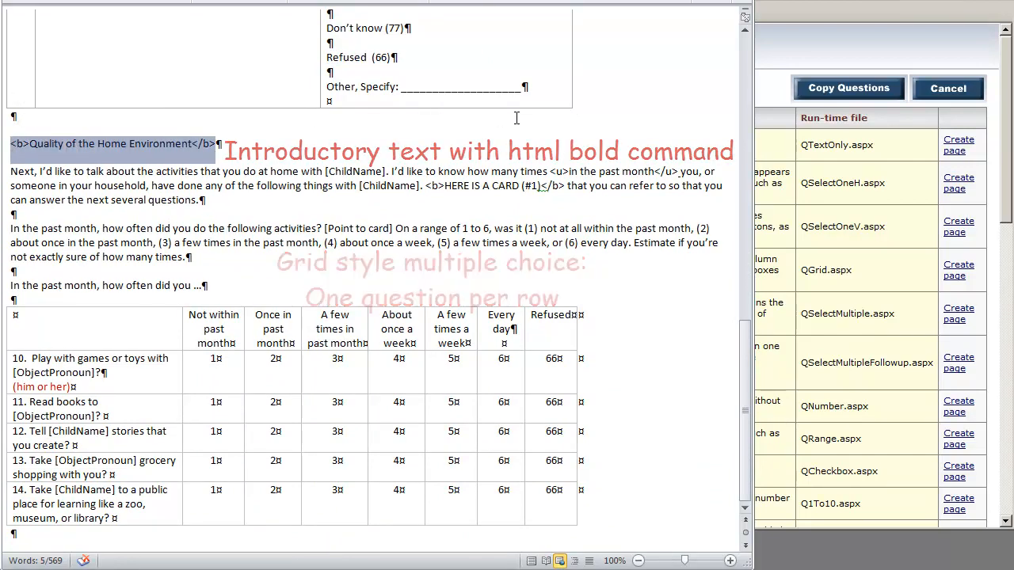
# In CASIC Builder, create a "Multiple choice, grid of checkboxes" page and name it Q10.
pyautogui.click(857, 49)
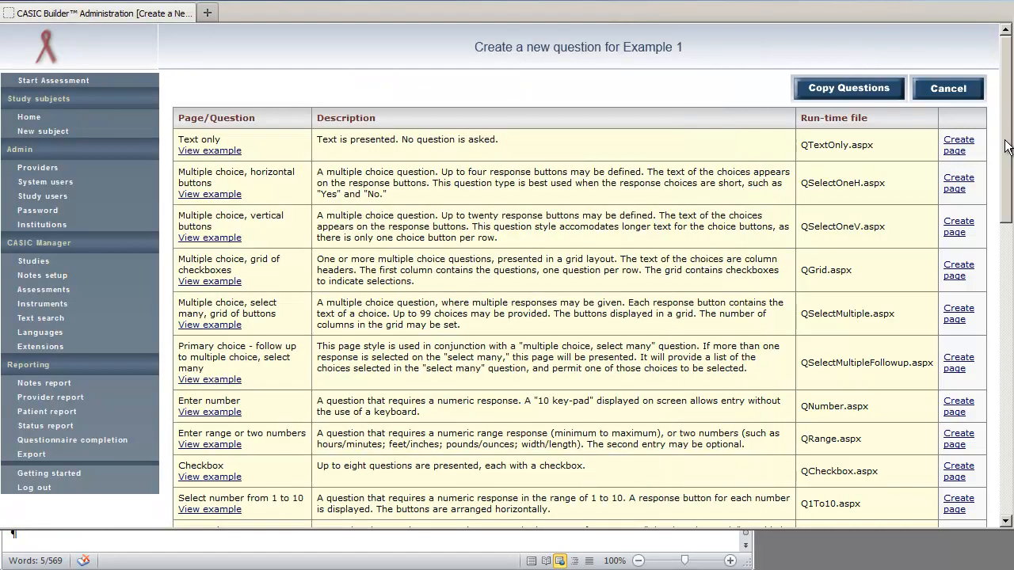
pyautogui.scroll(-1, 1009, 145)
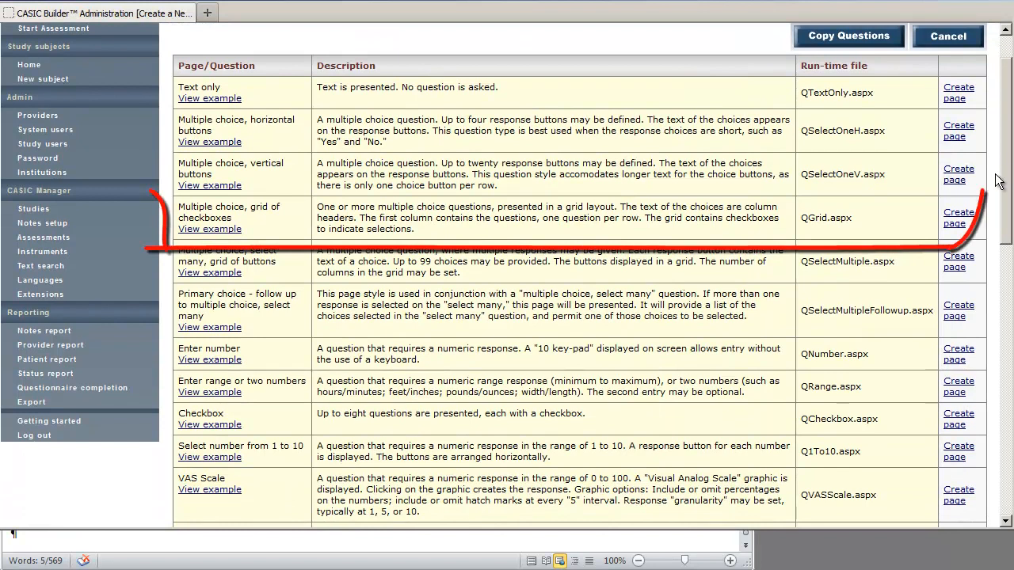
pyautogui.click(959, 218)
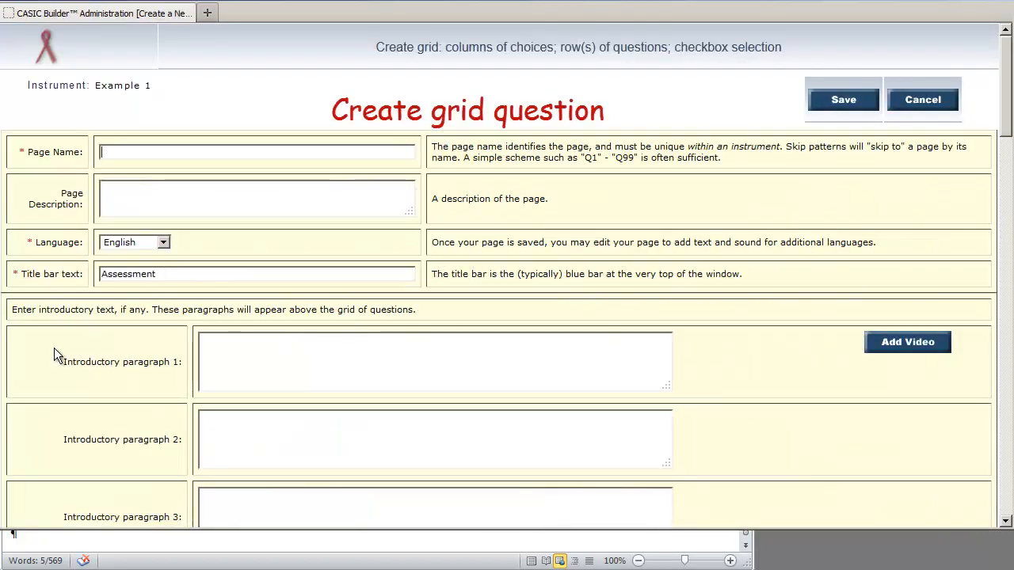
pyautogui.write('Q10')
pyautogui.press('BackSpace')
pyautogui.write('0')
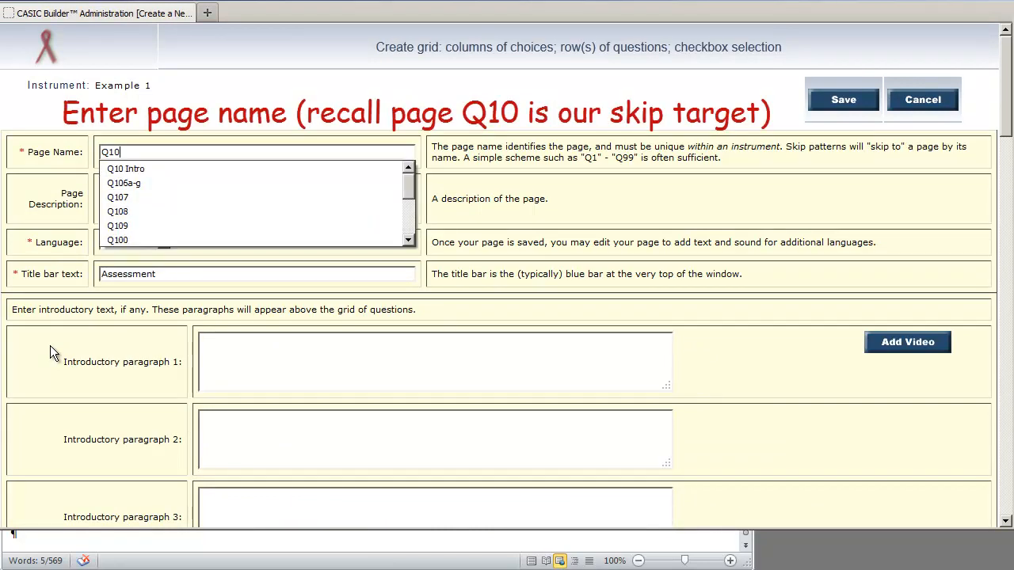
pyautogui.press('Tab')
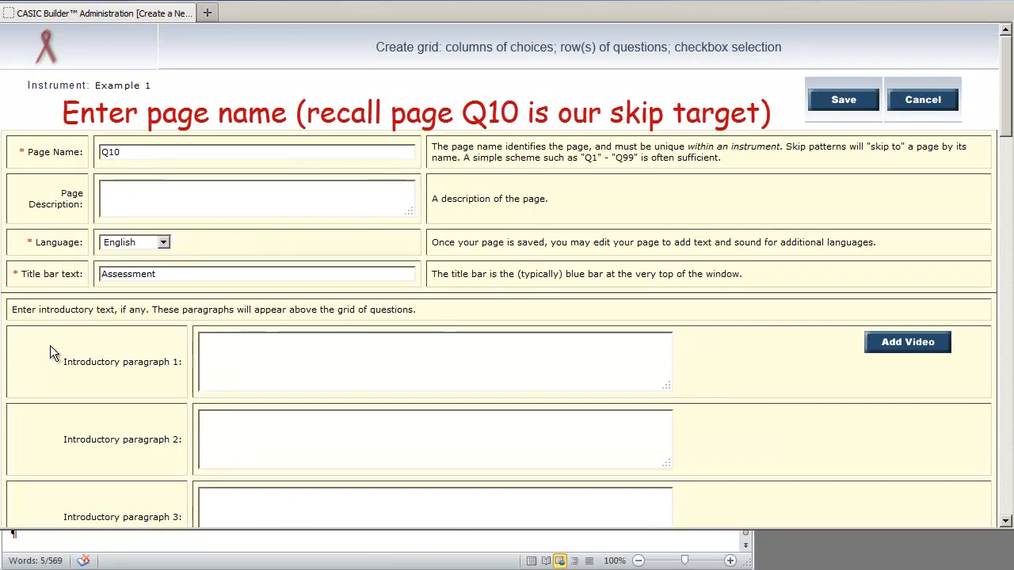
# Paste the copied heading as the page description and strip its bold tags to leave "Quality of the Home Environment".
pyautogui.hotkey('ctrl', 'v')
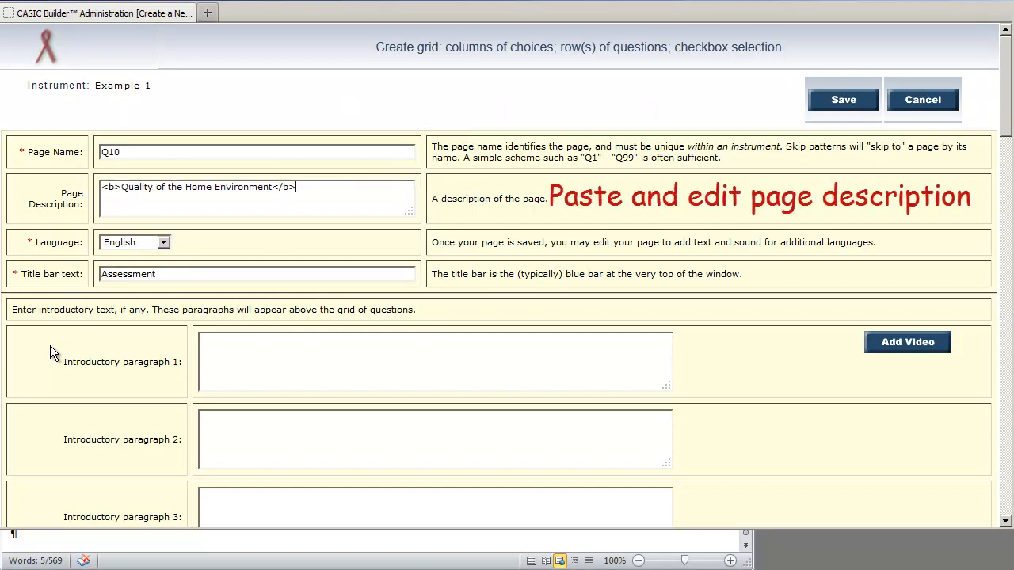
pyautogui.press('Home')
pyautogui.press('Delete')
pyautogui.press('Delete')
pyautogui.press('Delete')
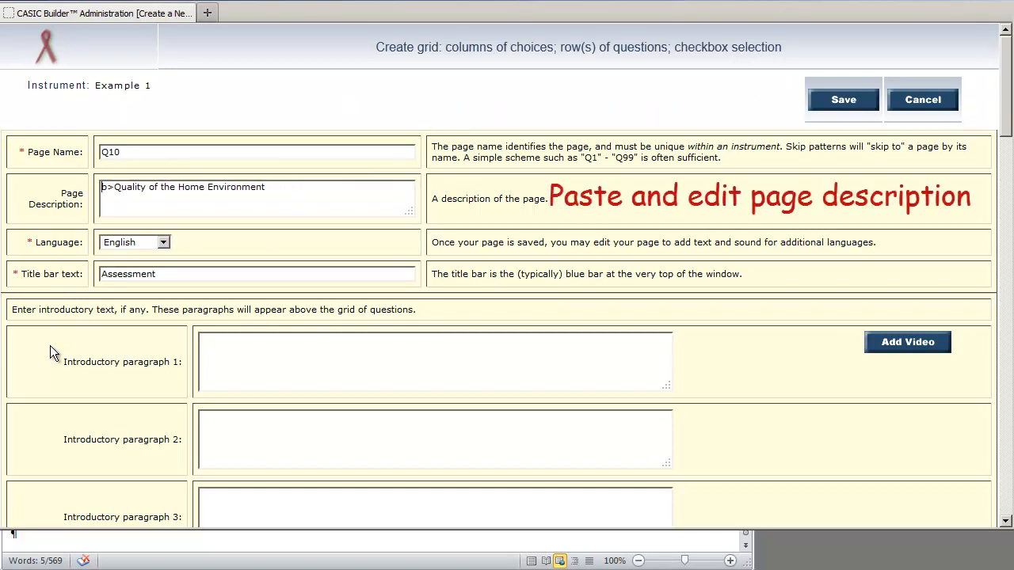
# Paste the heading with its bold tags, "<b>Quality of the Home Environment</b>", into introductory paragraph 1.
pyautogui.press('Tab')
pyautogui.press('Tab')
pyautogui.press('Tab')
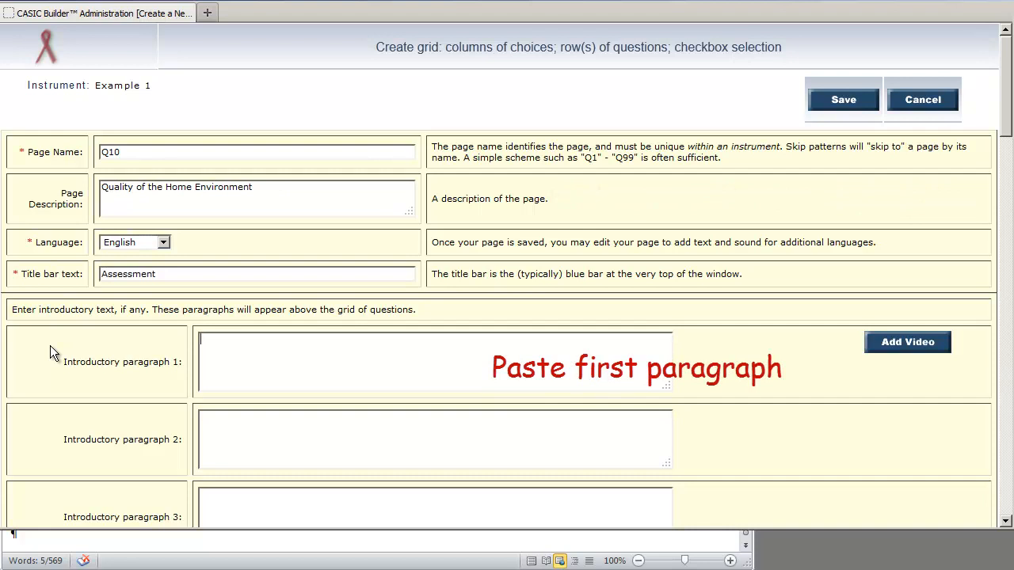
pyautogui.hotkey('ctrl', 'v')
pyautogui.press('Tab')
# Copy the Word paragraph beginning "Next, I'd like to talk about the activities" into introductory paragraph 2 of the Q10 page.
pyautogui.hotkey('alt', 'Tab')
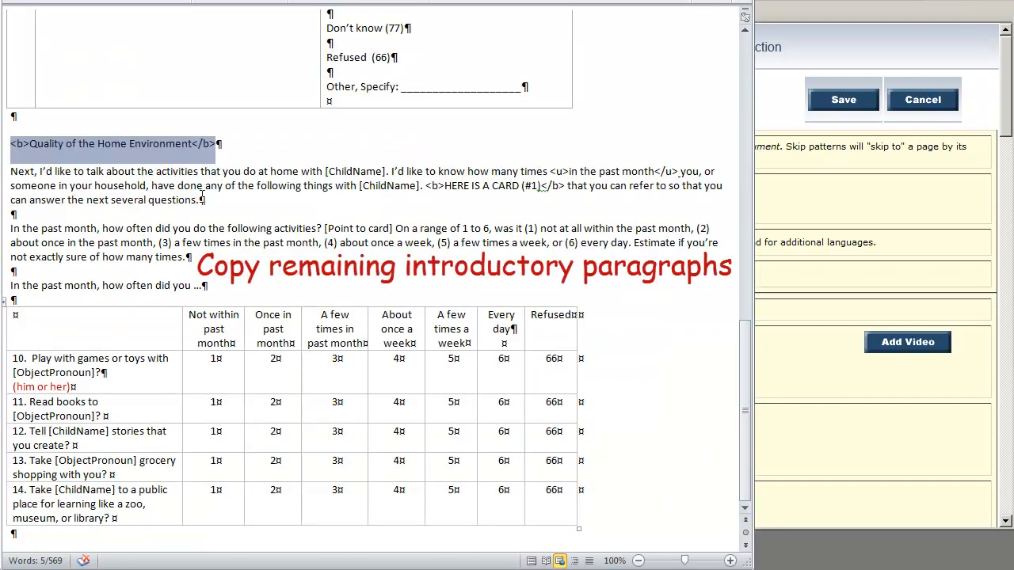
pyautogui.moveTo(202, 198); pyautogui.dragTo(25, 170)
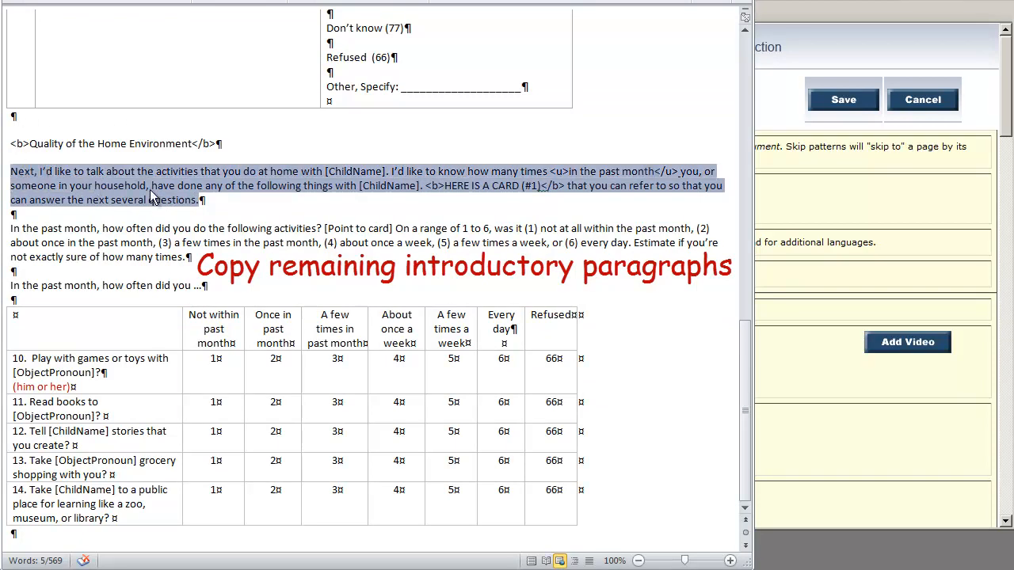
pyautogui.hotkey('alt', 'Tab')
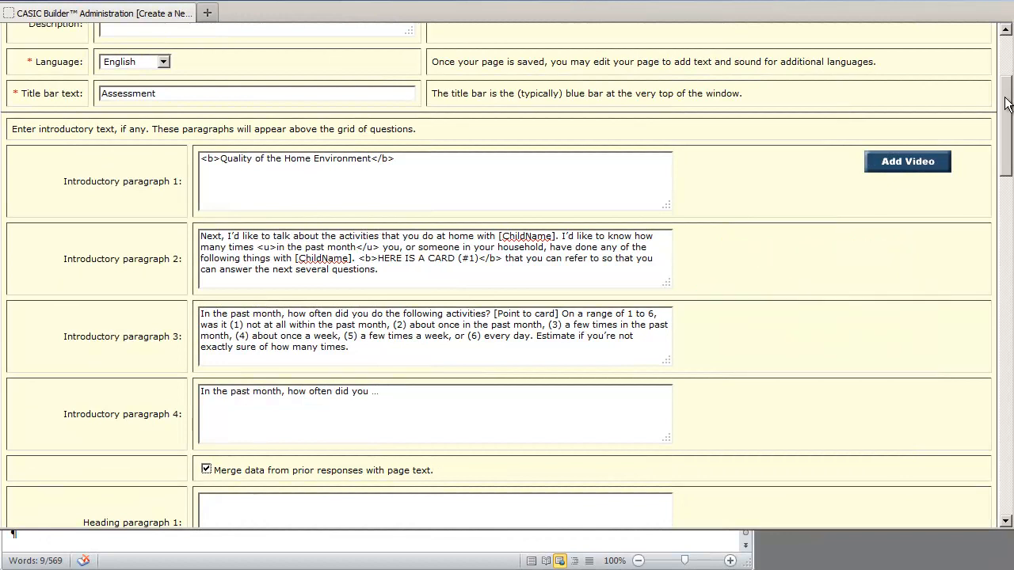
# Set the grid's scoring to Custom and enter Choice (Column) 1 from the Word table as "Not within past month" with score value 1.
pyautogui.moveTo(1007, 103); pyautogui.dragTo(1007, 228)
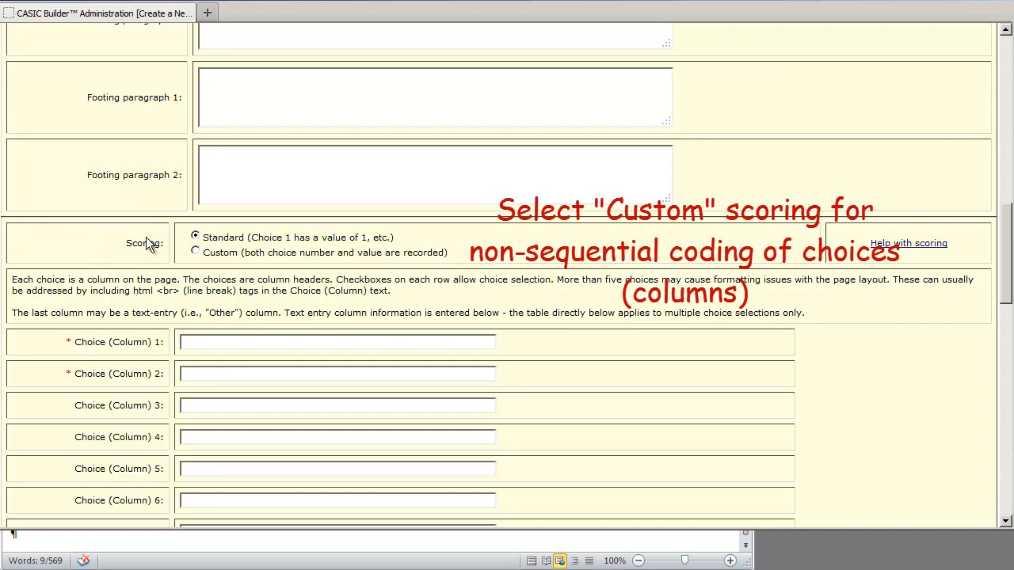
pyautogui.click(196, 253)
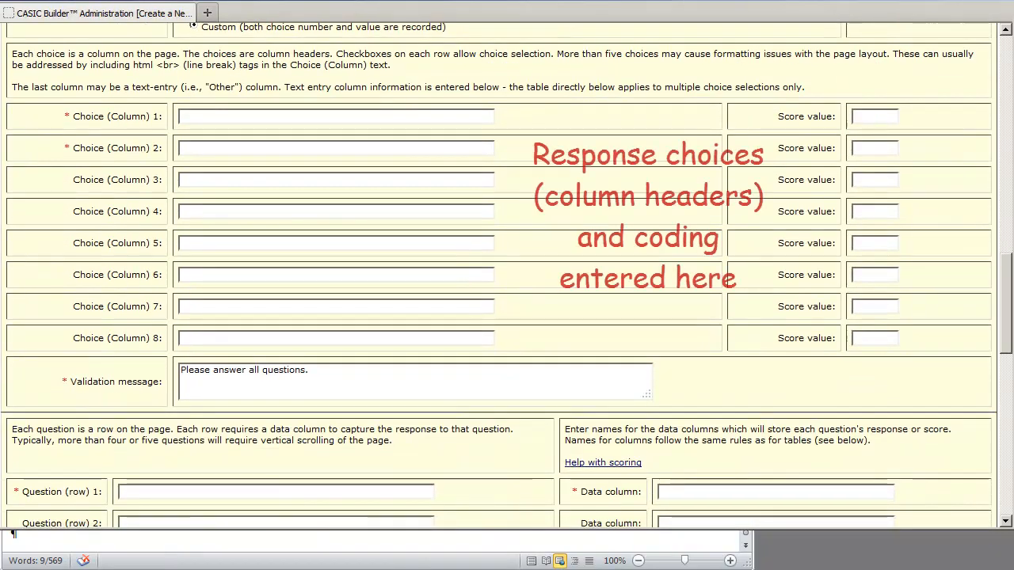
pyautogui.click(405, 542)
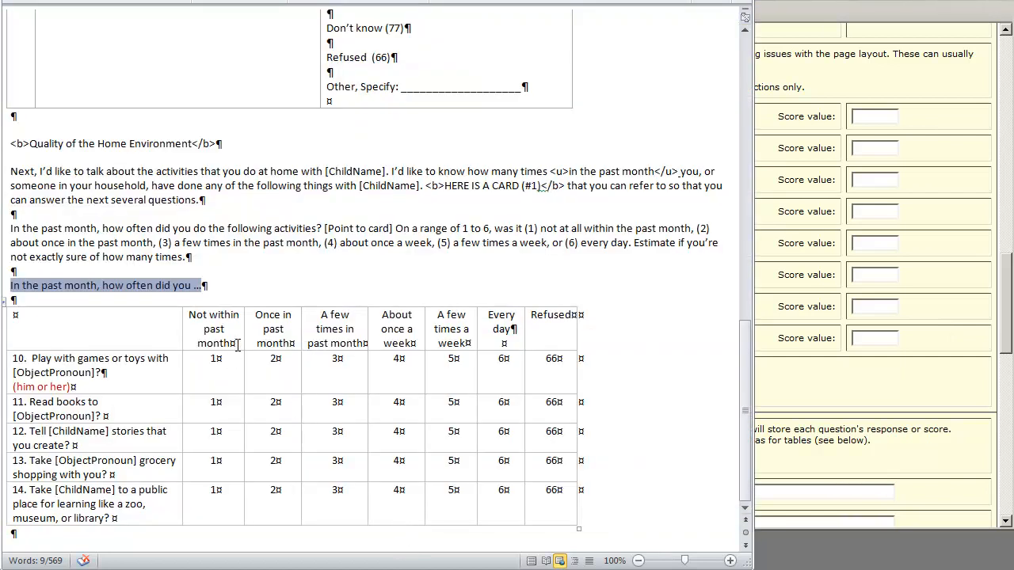
pyautogui.moveTo(233, 343); pyautogui.dragTo(191, 315)
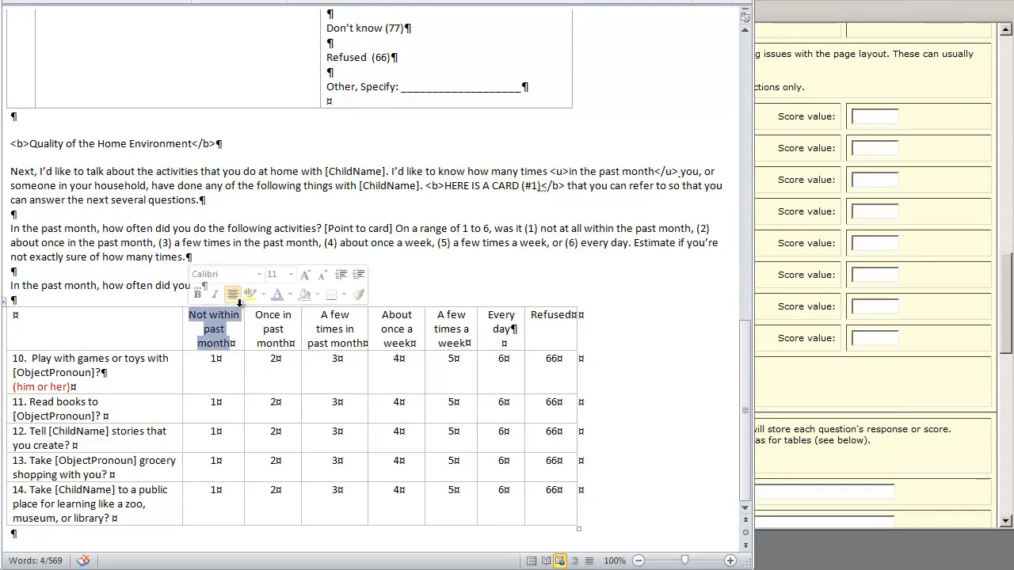
pyautogui.click(852, 80)
pyautogui.click(199, 118)
pyautogui.write('Not within past month')
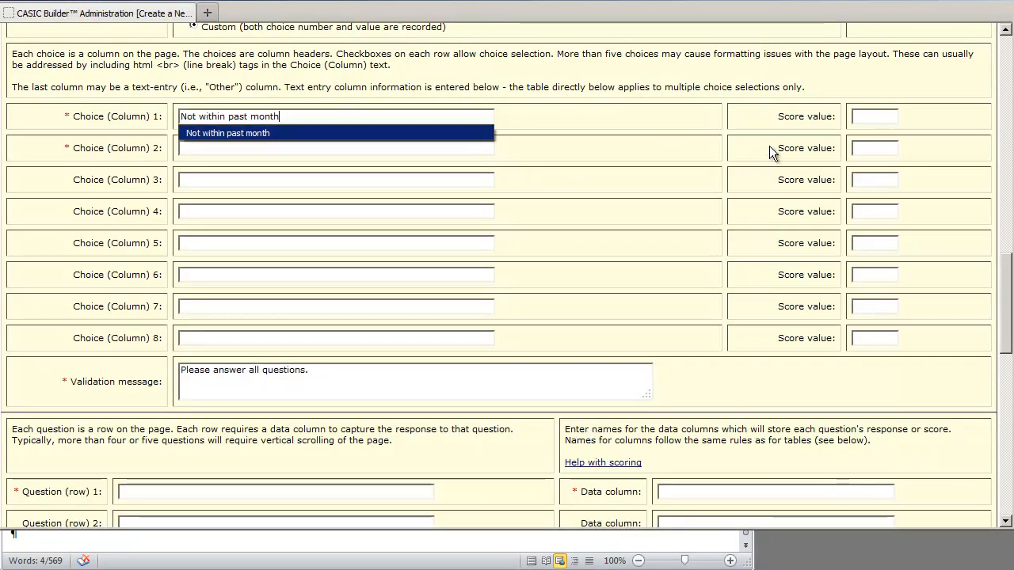
pyautogui.click(861, 117)
pyautogui.write('1')
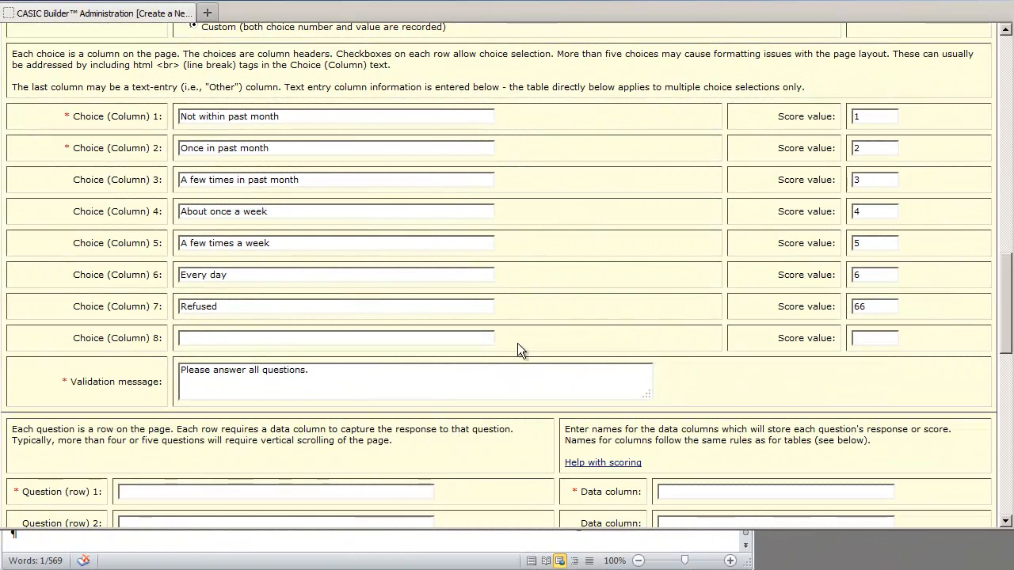
pyautogui.scroll(-3, 518, 343)
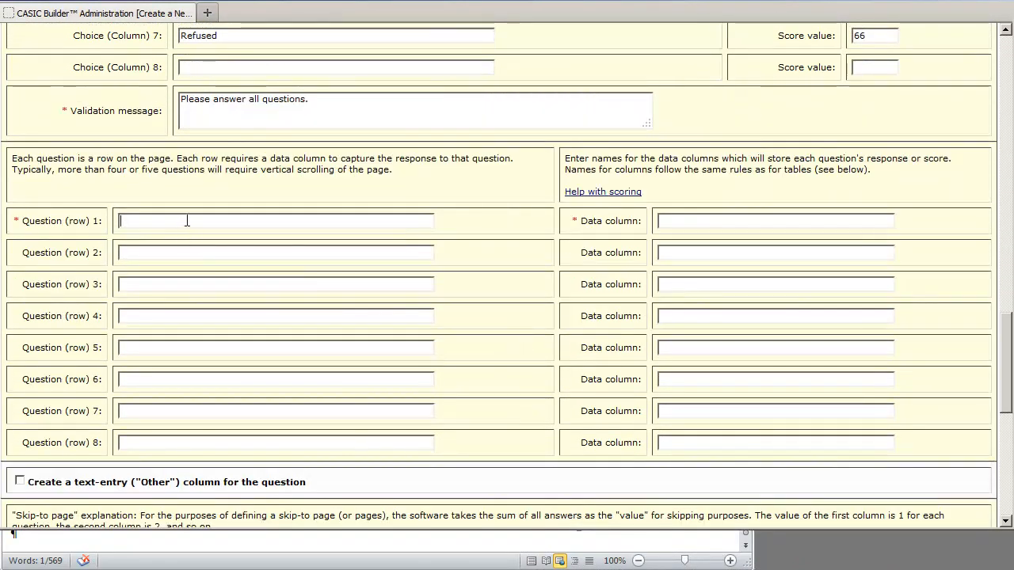
# Copy "10. Play with games or toys with [ObjectPronoun]?" from the Word table into question row 1, name its data column Q10, and save the page.
pyautogui.hotkey('alt', 'Tab')
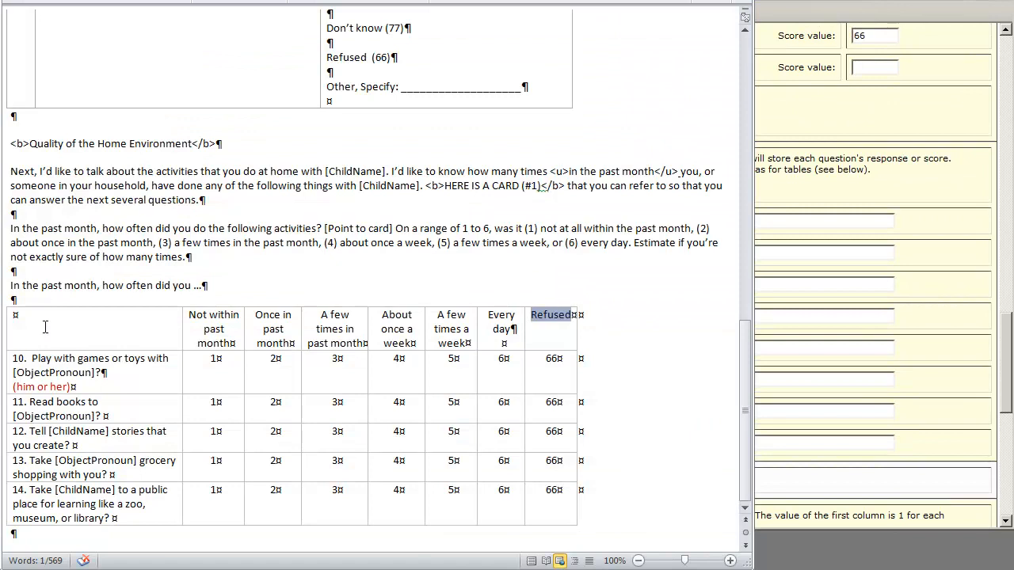
pyautogui.moveTo(103, 372); pyautogui.dragTo(34, 364)
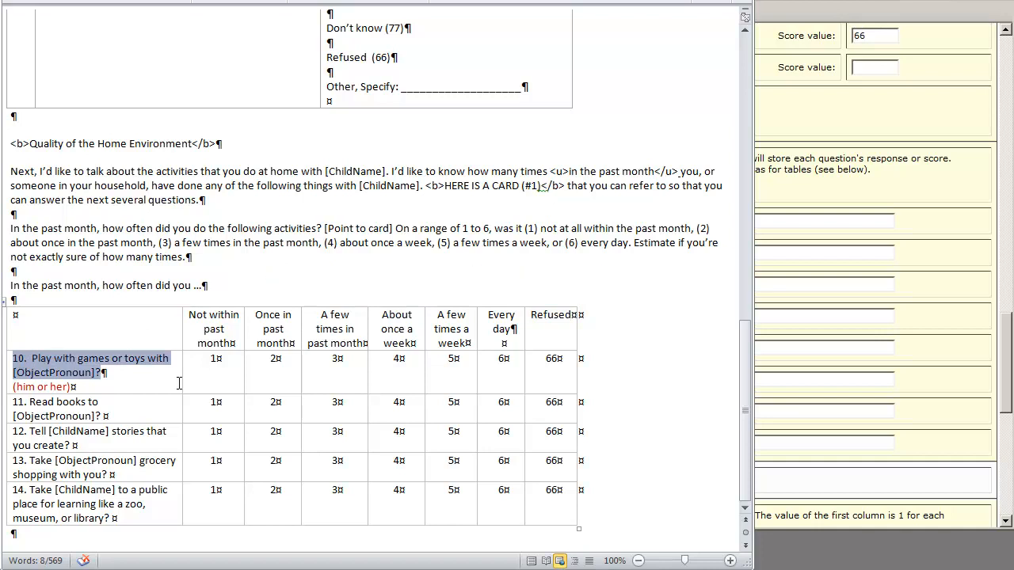
pyautogui.hotkey('alt', 'Tab')
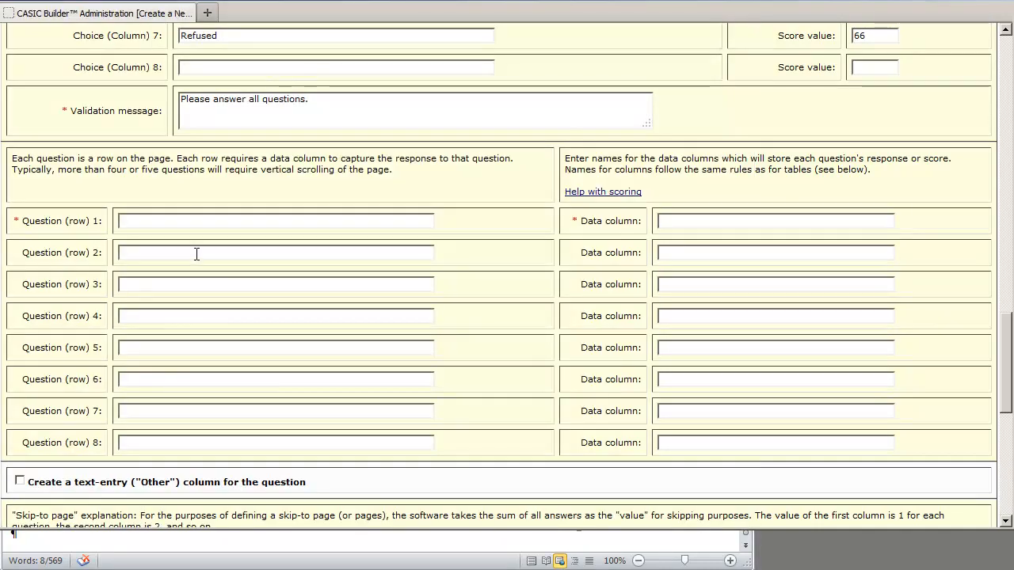
pyautogui.write('10.  Play with games or toys with [ObjectPronoun]?')
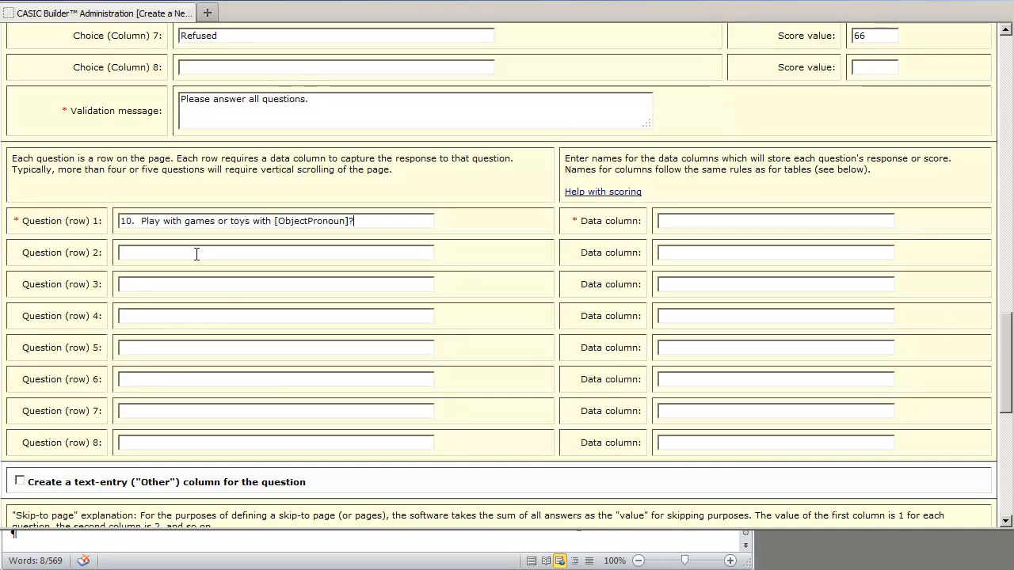
pyautogui.click(747, 221)
pyautogui.write('Q10')
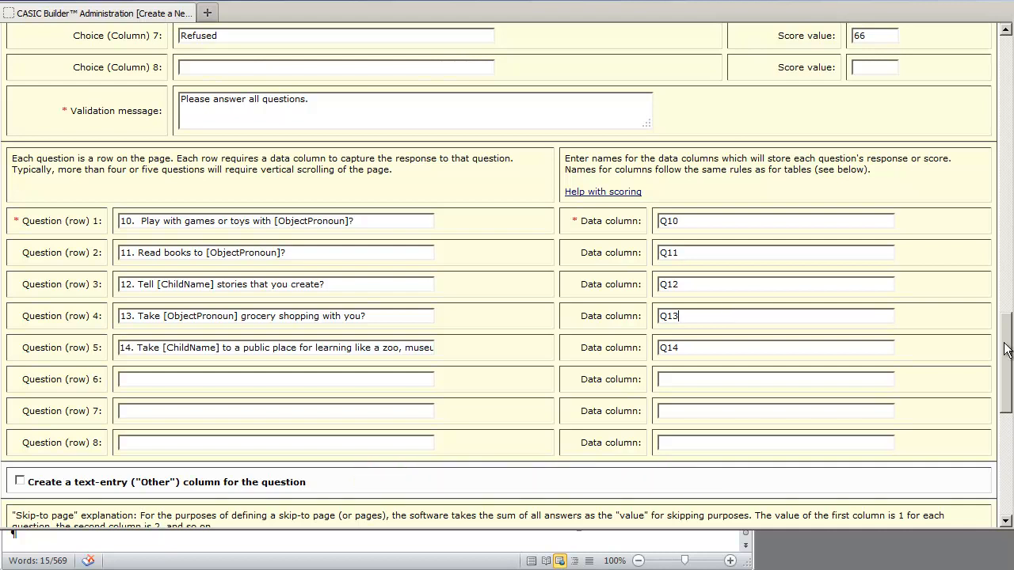
pyautogui.moveTo(1006, 350); pyautogui.dragTo(1008, 47)
pyautogui.click(844, 97)
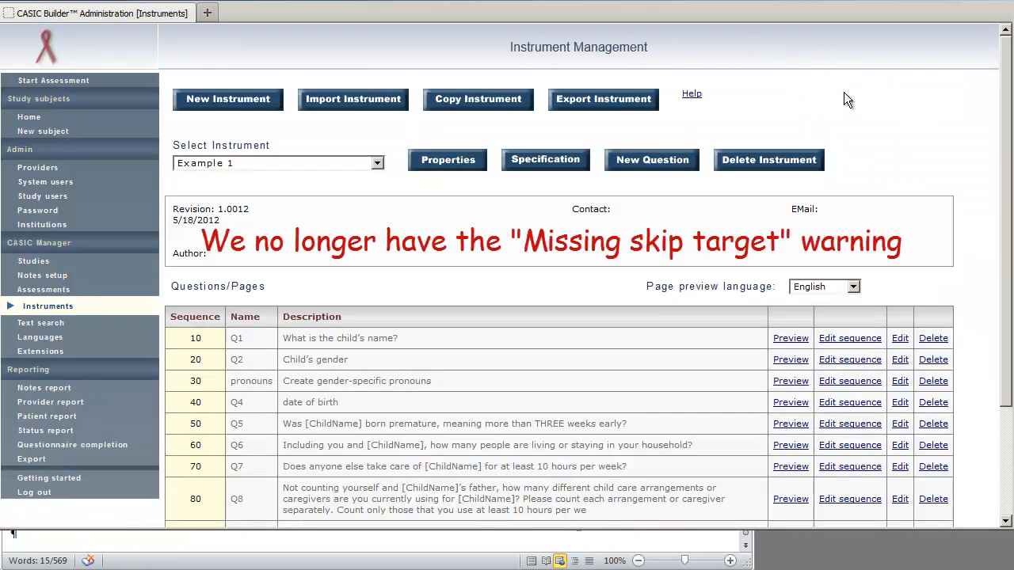
# Add a Finish Instrument page to Example 1 and save it with the default page name, description and text.
pyautogui.click(684, 162)
pyautogui.moveTo(1010, 181); pyautogui.dragTo(1010, 392)
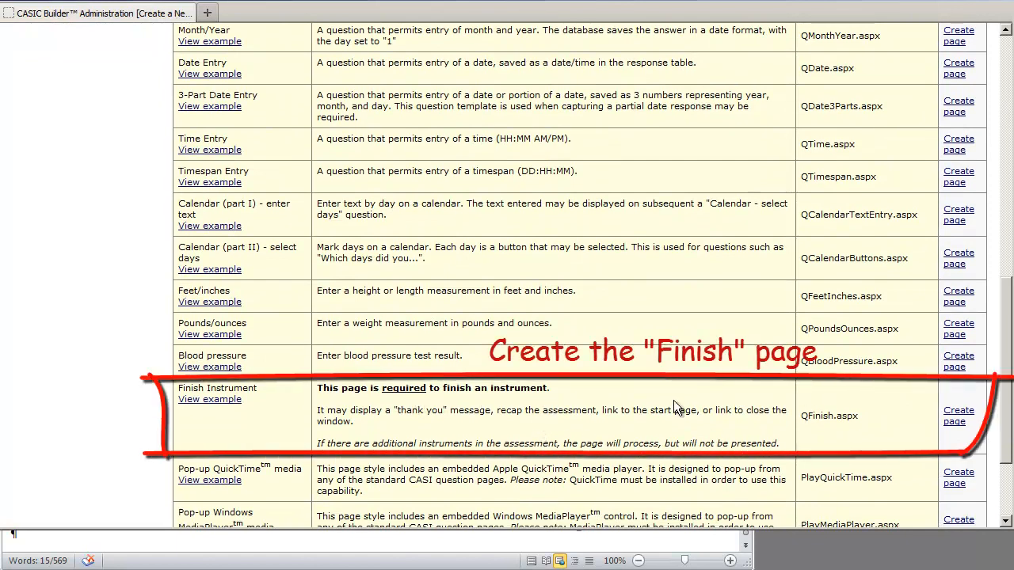
pyautogui.click(966, 412)
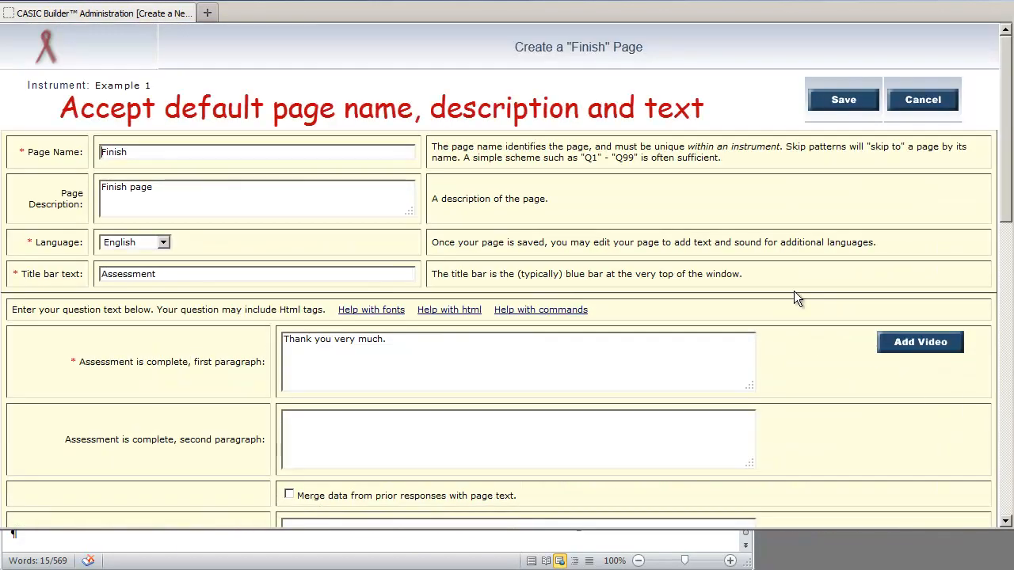
pyautogui.click(844, 99)
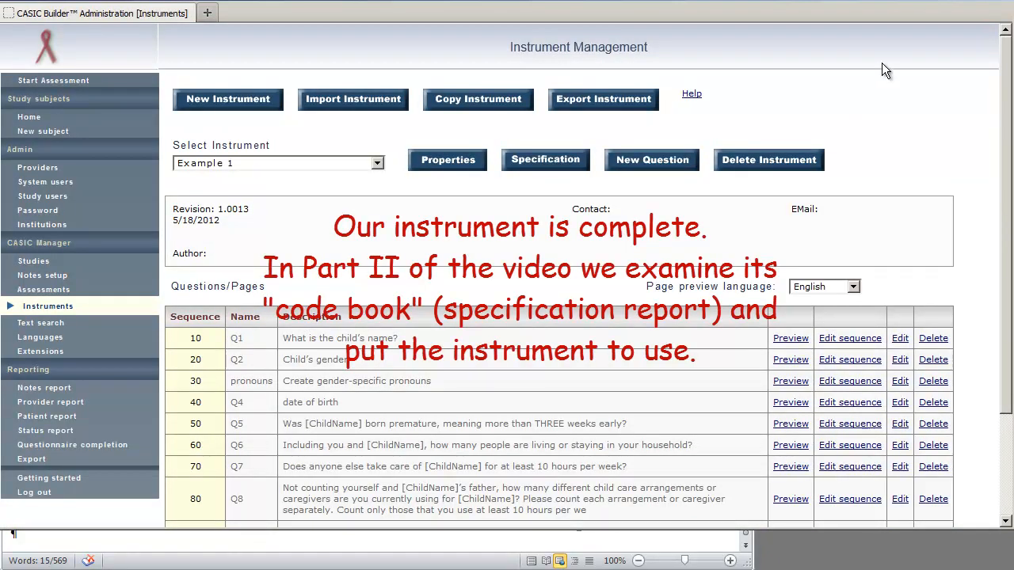